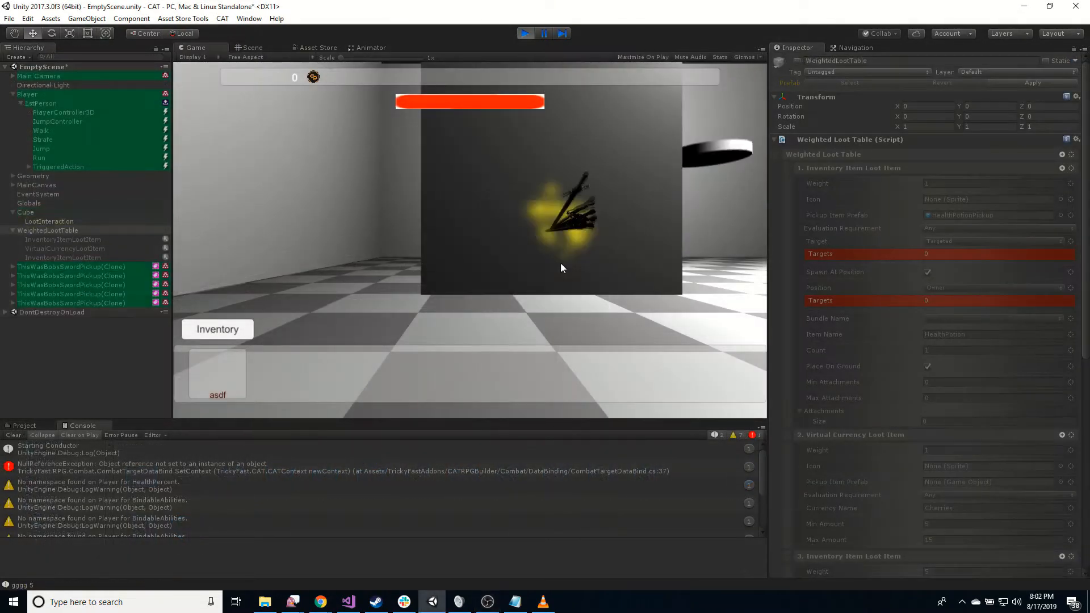
- Walk around the running game scene to view the loot dropped near the block
right_drag(619, 274, 326, 315)
key(d)
key(w)
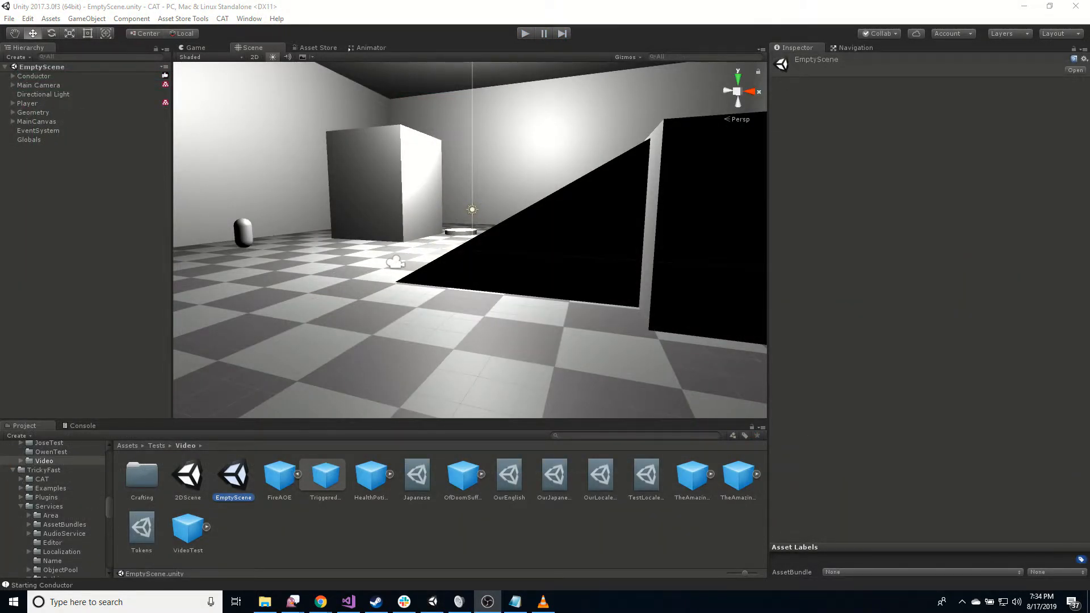
- Examine the Player object's components and the PlayerController3D action under its 1stPerson state
right_drag(526, 272, 573, 257)
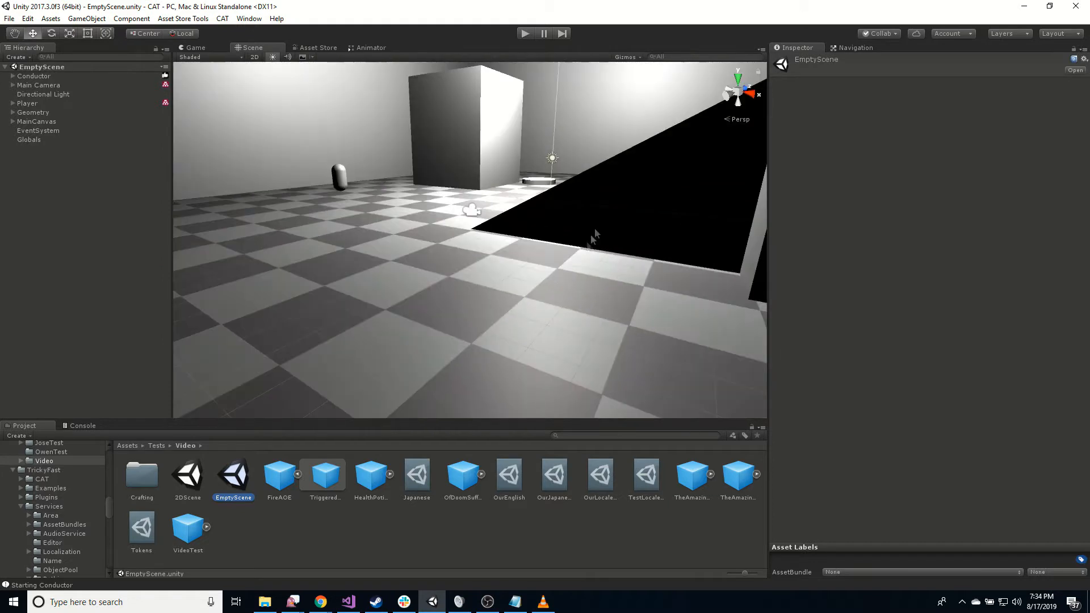
right_drag(488, 241, 617, 200)
click(23, 104)
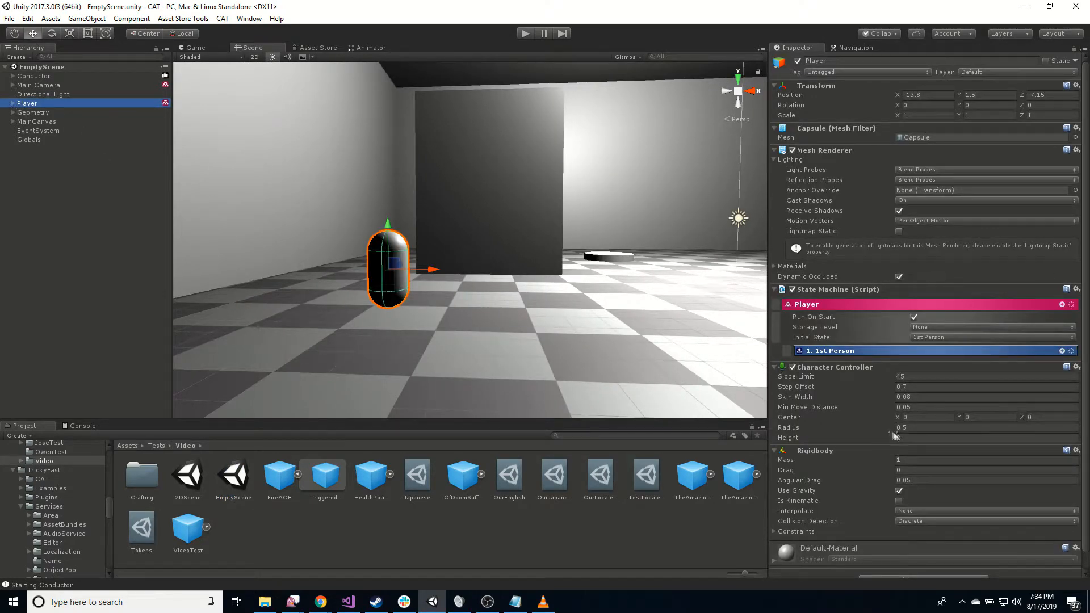
scroll(877, 448, down, 1)
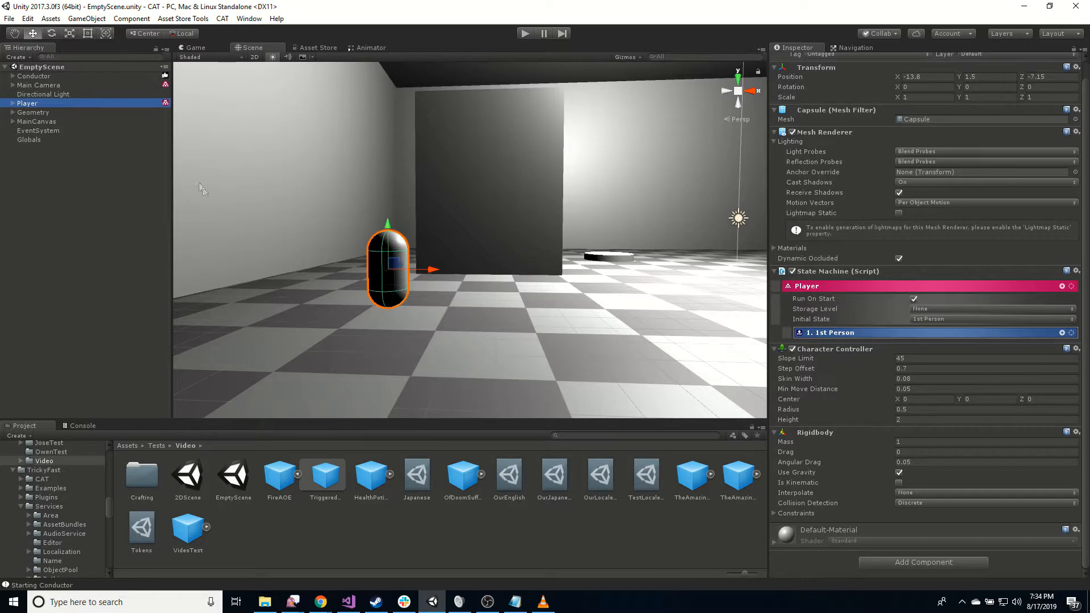
click(13, 103)
click(25, 113)
click(22, 113)
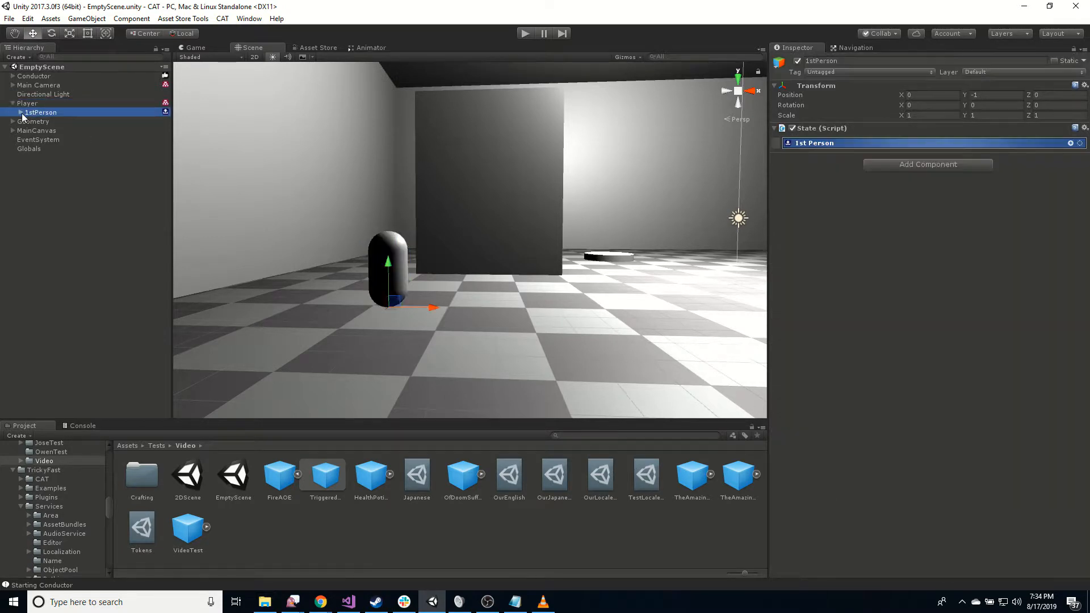
click(62, 122)
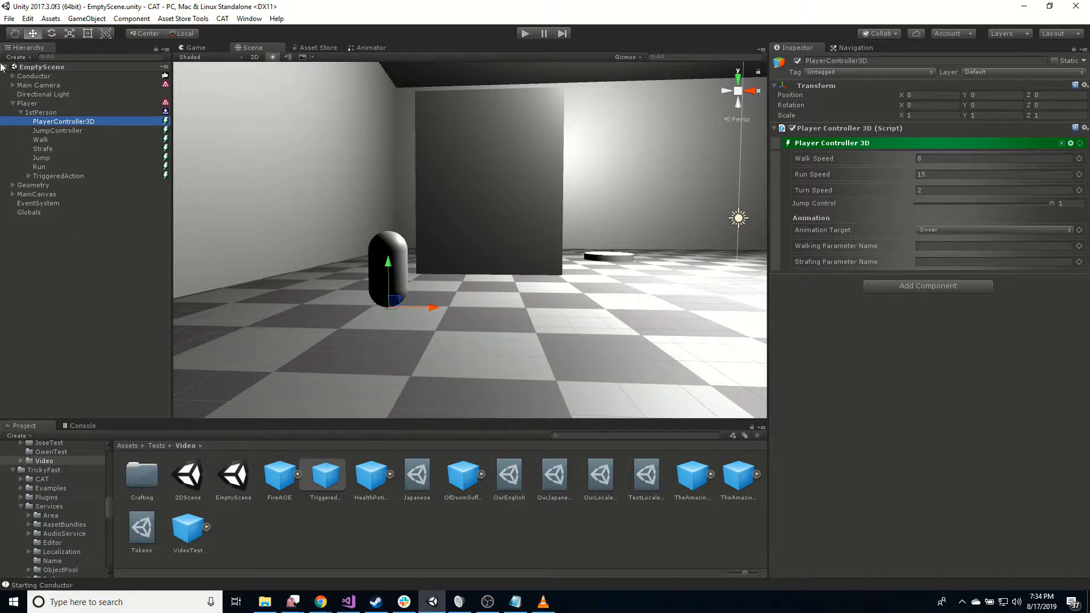
click(11, 104)
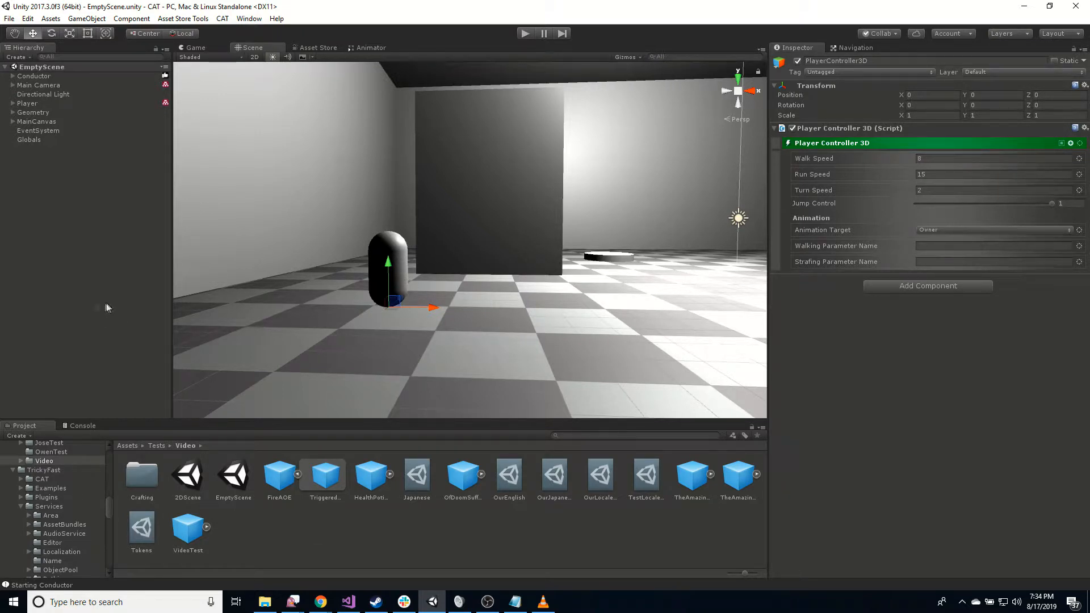
- Create a CAT RPG Weighted Loot Table and place it at the root level of the scene hierarchy
right_click(29, 175)
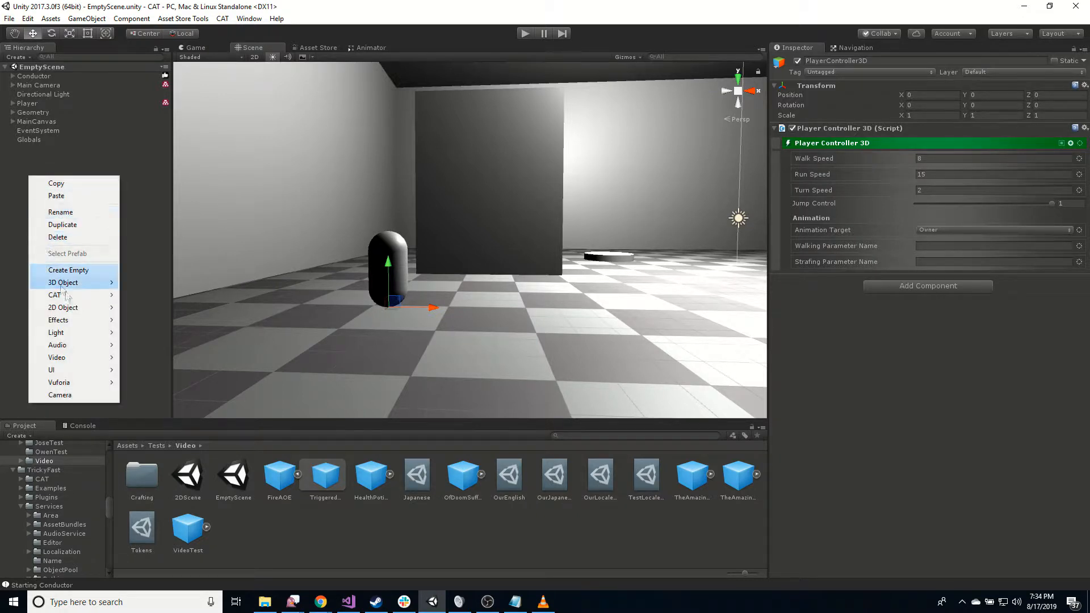
mouse_move(82, 298)
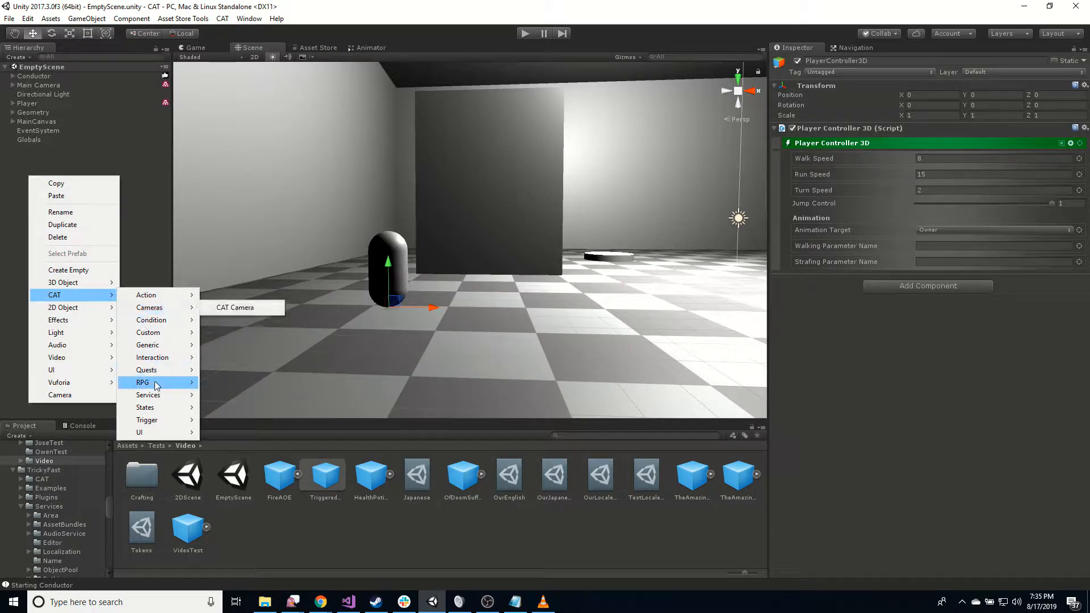
mouse_move(157, 385)
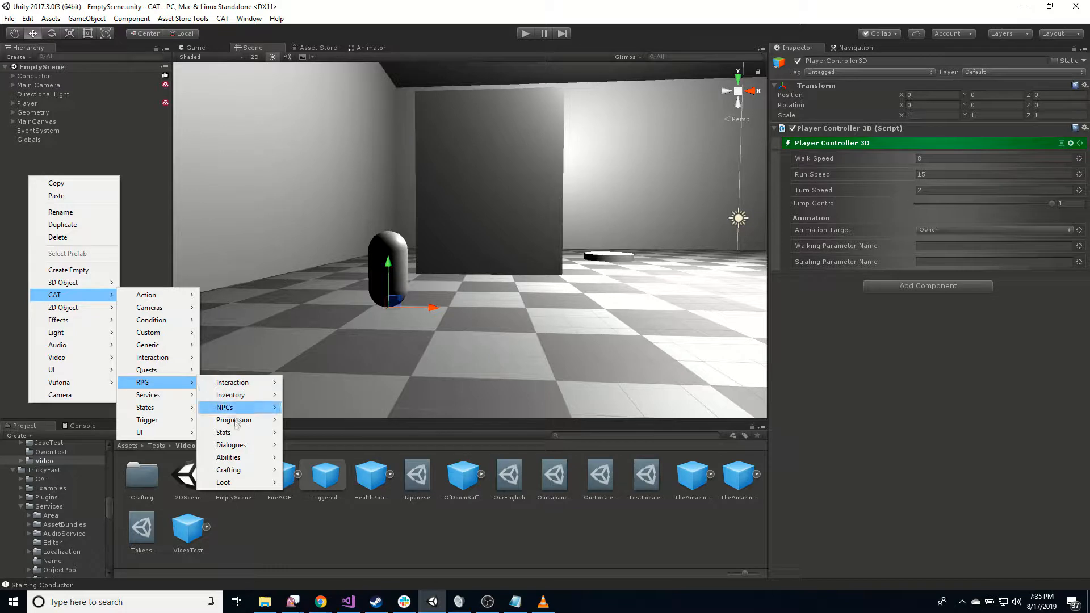
mouse_move(249, 487)
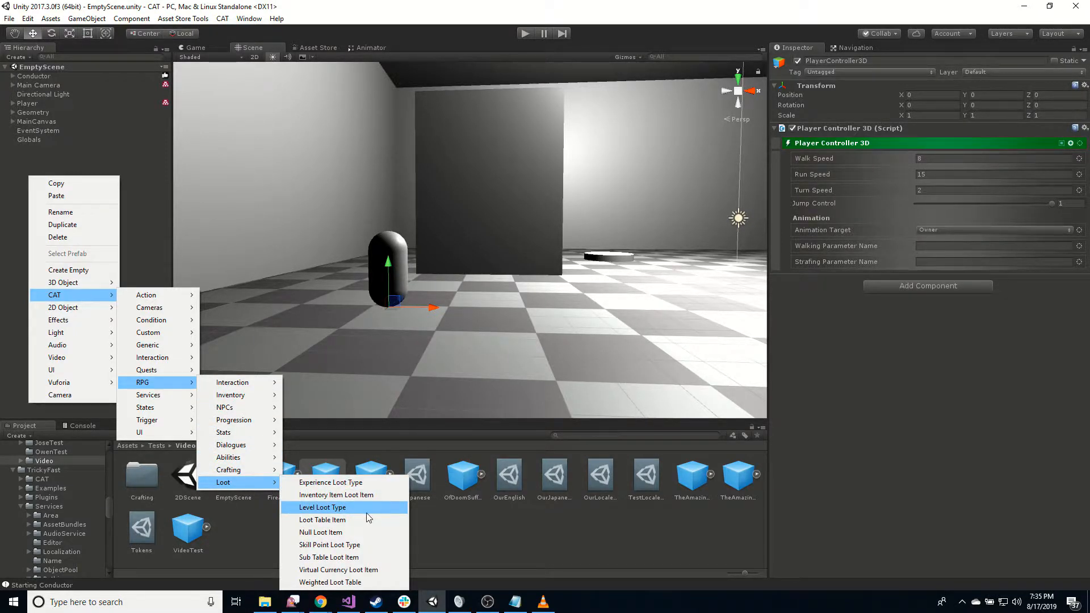
click(341, 582)
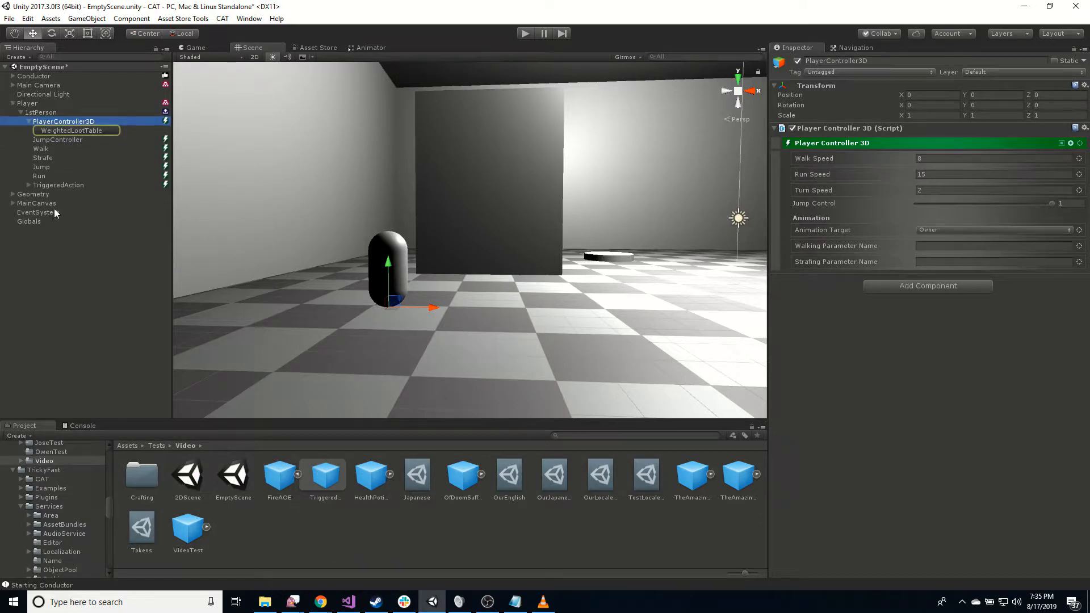
drag(57, 132, 62, 274)
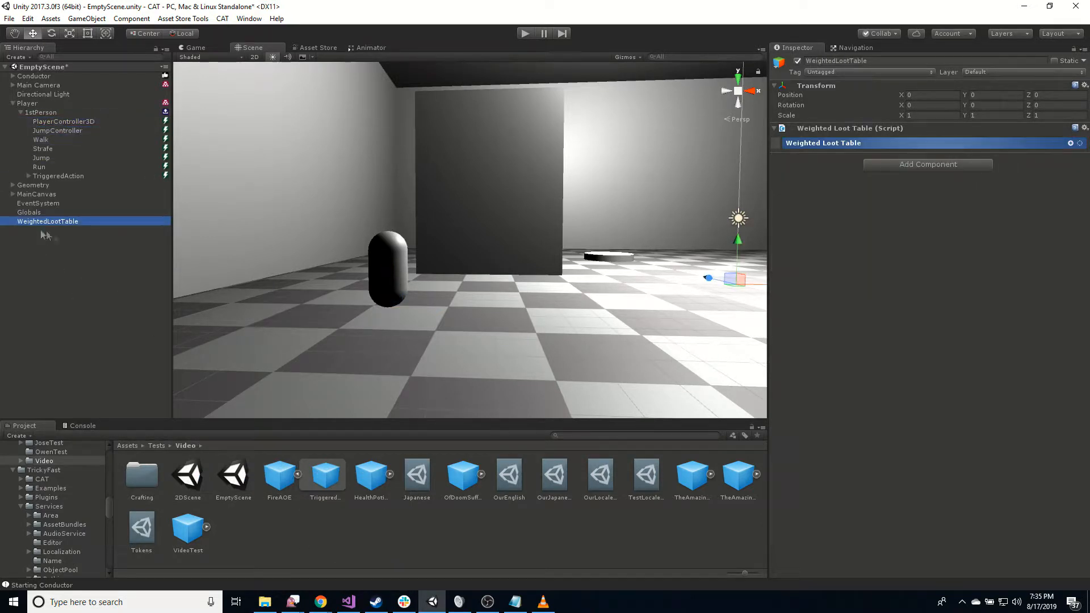
click(810, 147)
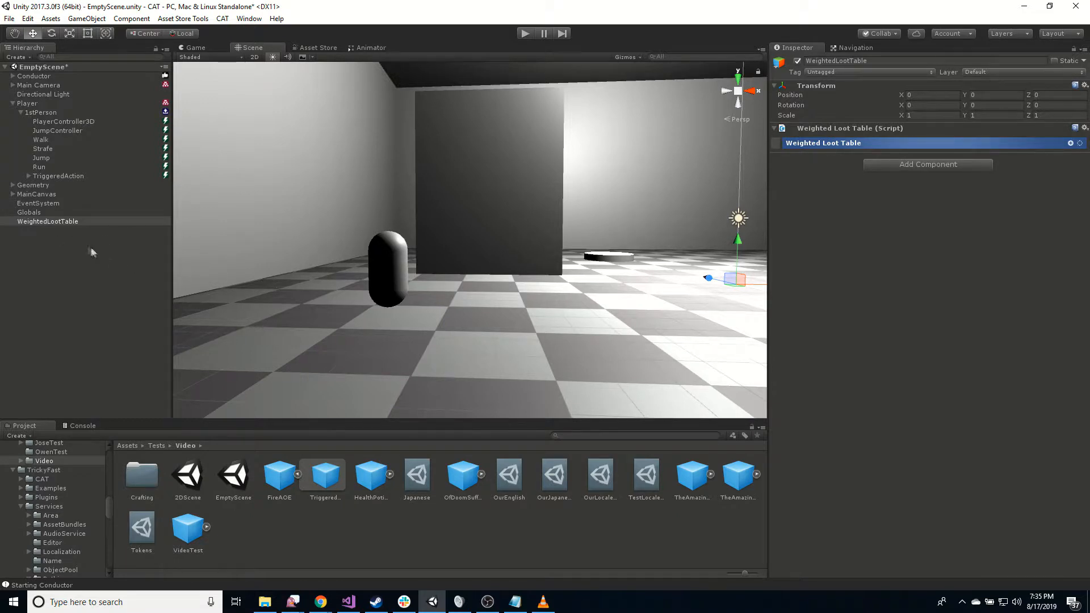
- Add a CAT RPG Inventory Item Loot Item as a child of WeightedLootTable
click(72, 223)
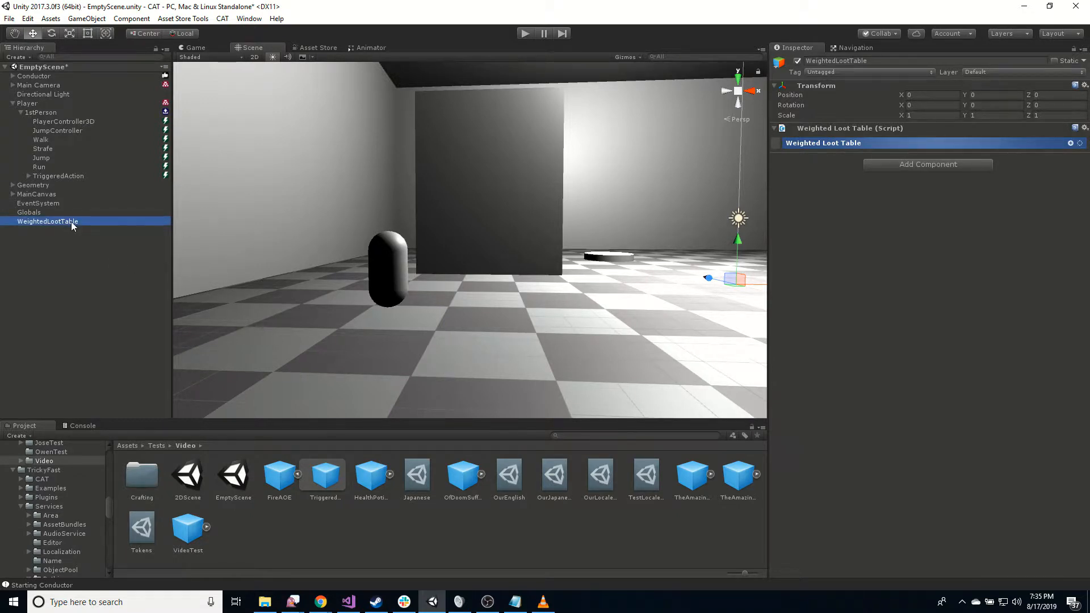
right_click(72, 226)
mouse_move(102, 345)
mouse_move(198, 428)
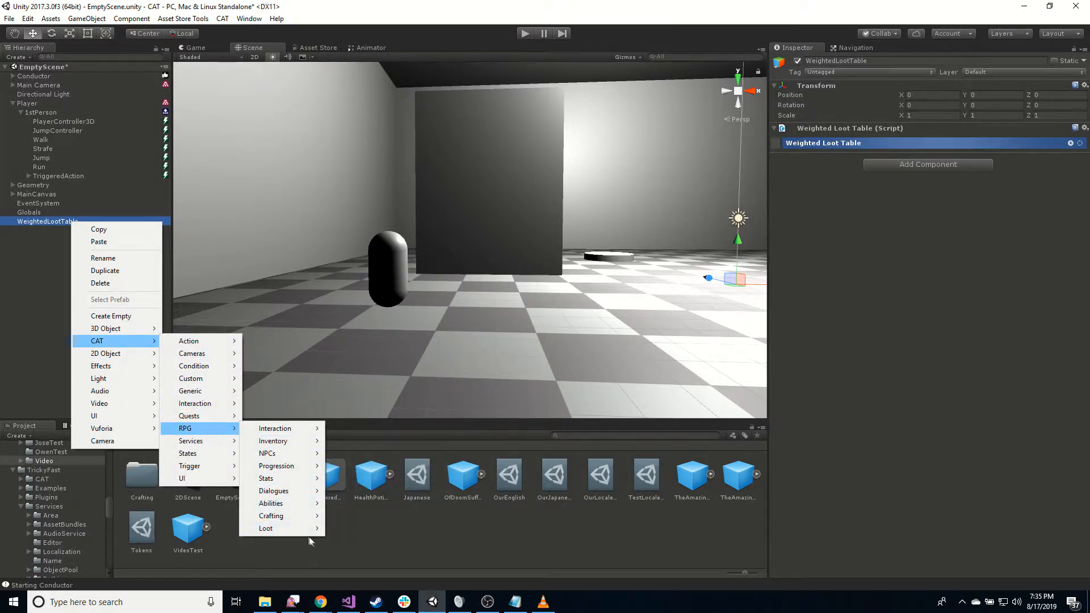
mouse_move(307, 534)
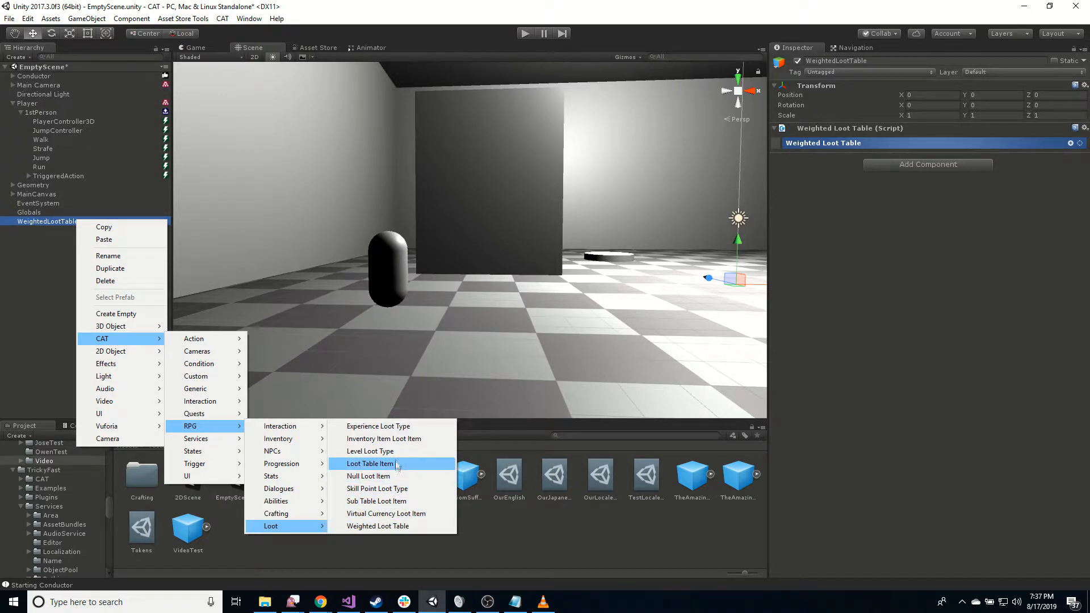
click(392, 440)
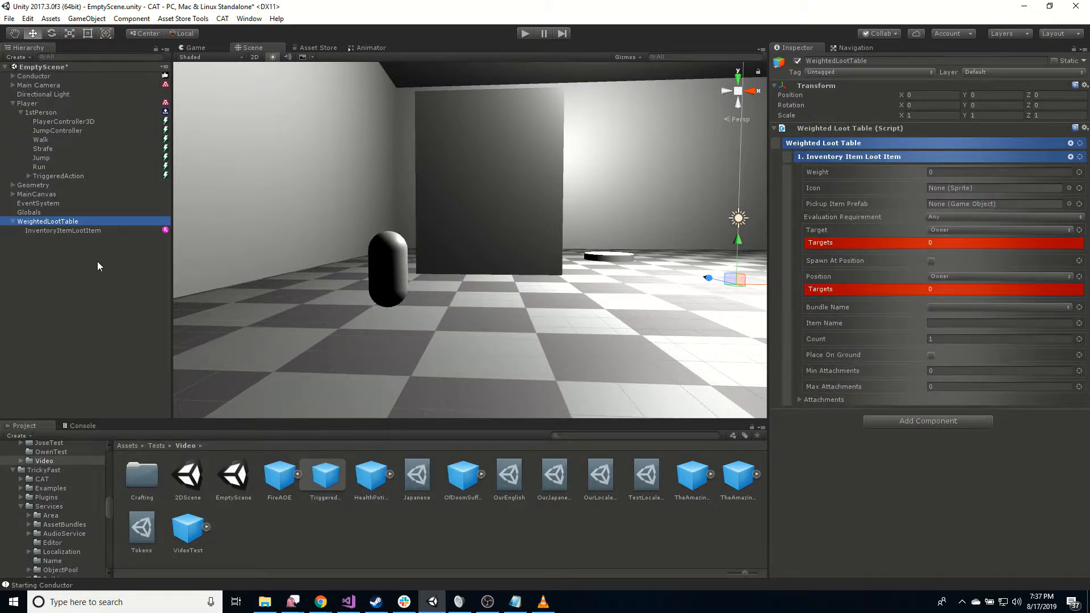
- Set the weight of InventoryItemLootItem to 1
click(86, 232)
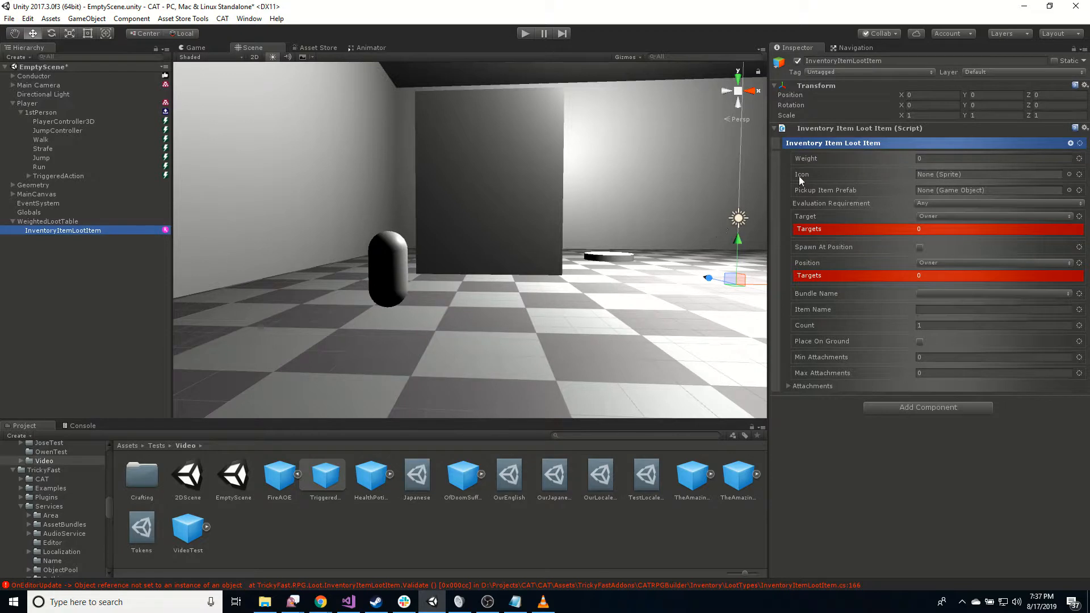
click(940, 157)
text(1)
key(Return)
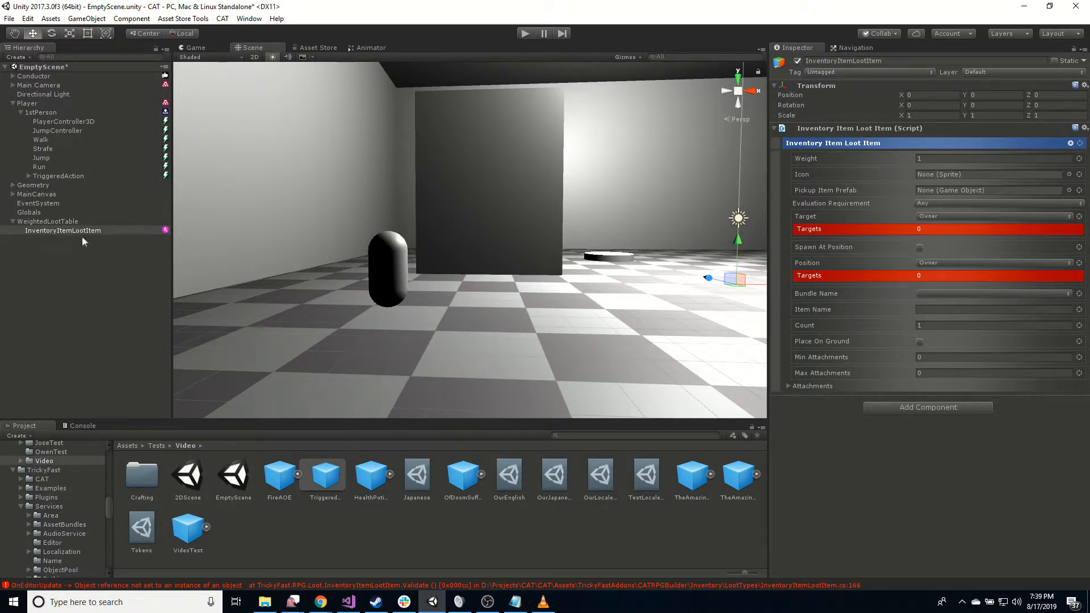
- Add a generic CAT RPG Loot Table Item as a child of WeightedLootTable
click(77, 221)
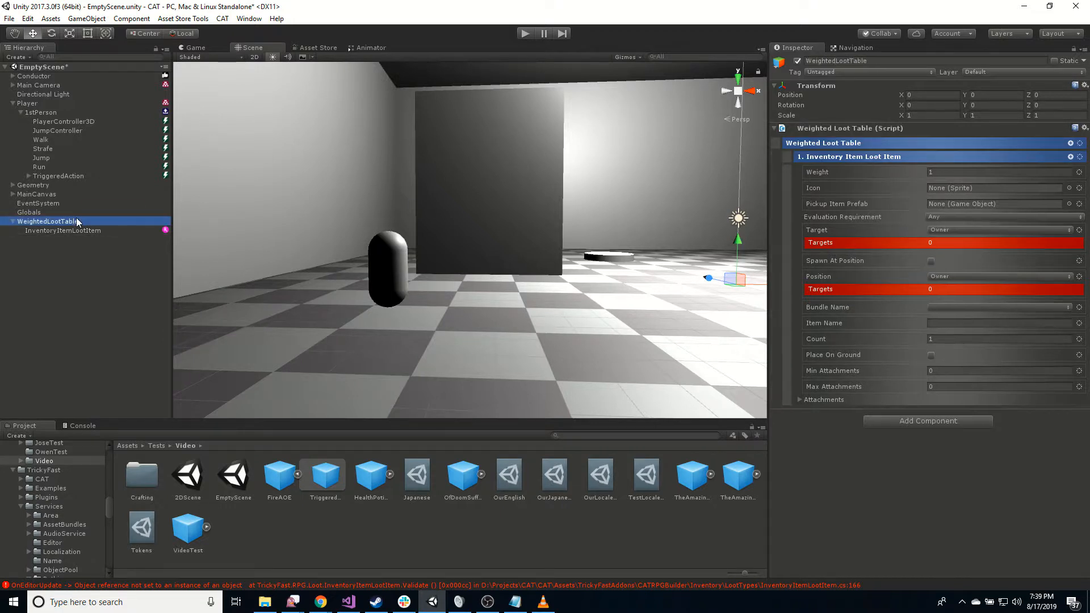
right_click(79, 221)
mouse_move(142, 337)
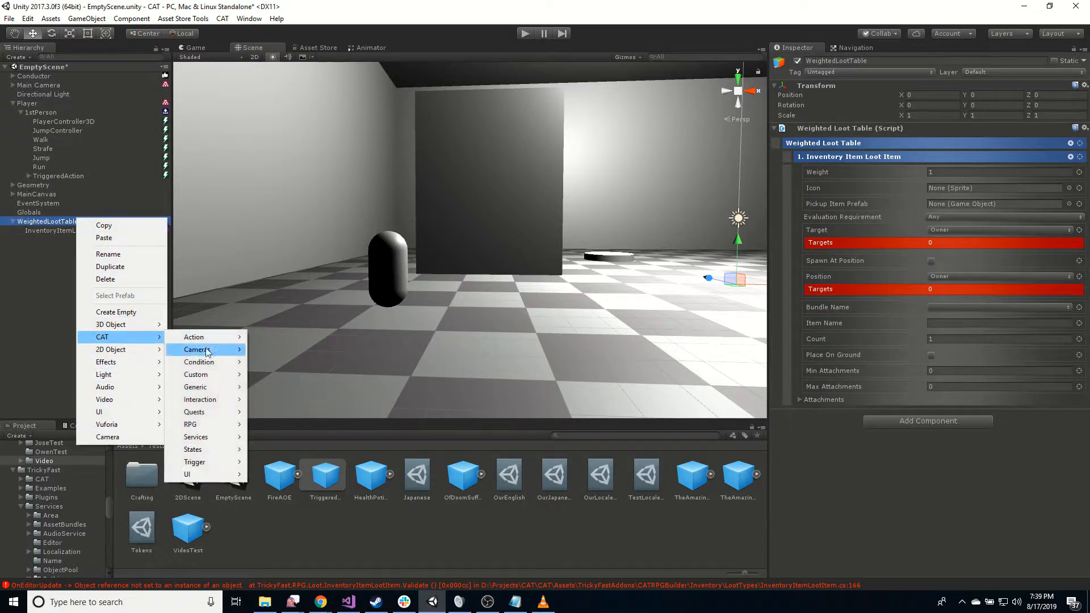
mouse_move(233, 427)
mouse_move(281, 524)
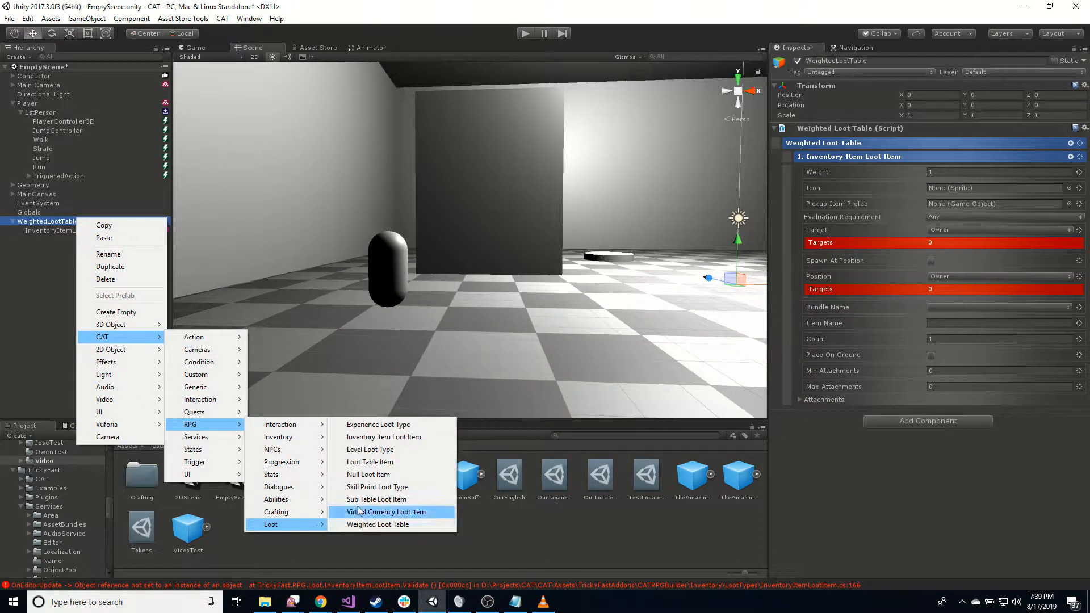
click(401, 466)
- Add a Grant Ability action under LootTableItem, and delete that item together with its action
click(61, 239)
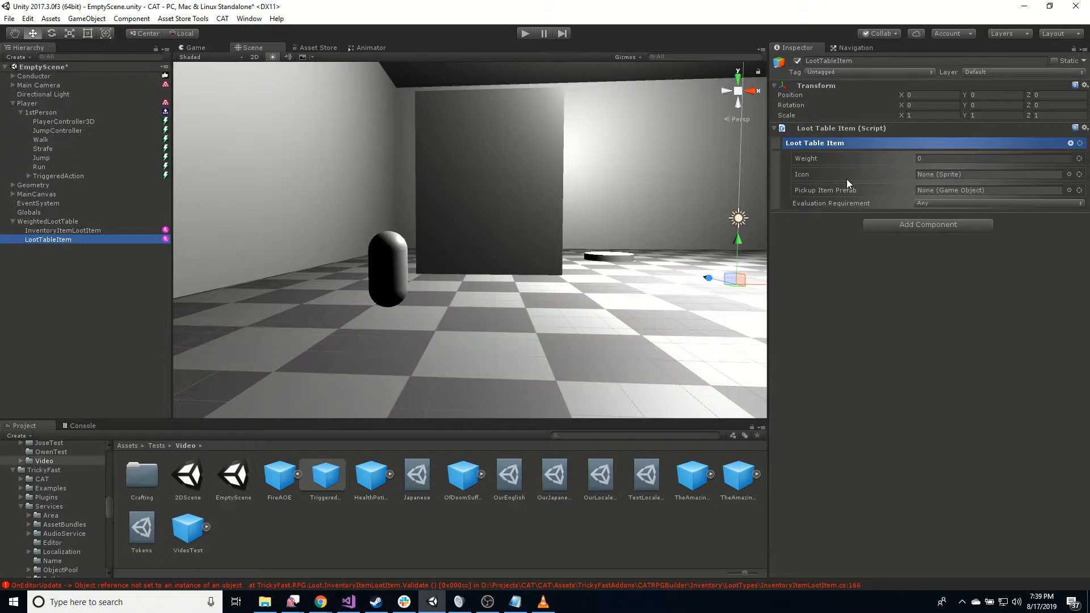
right_click(100, 240)
mouse_move(136, 360)
mouse_move(224, 361)
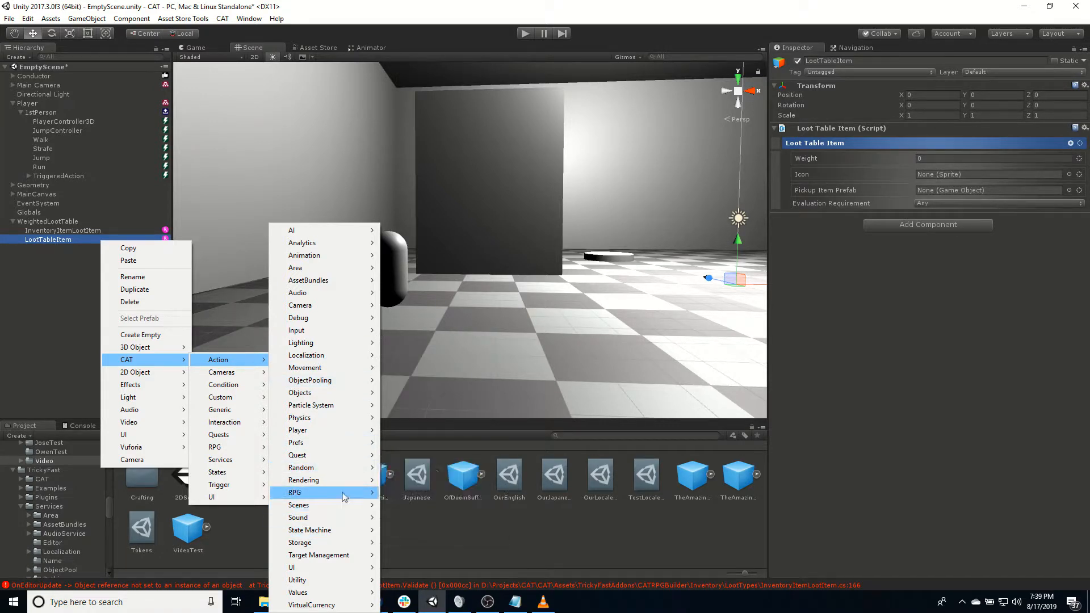
mouse_move(345, 496)
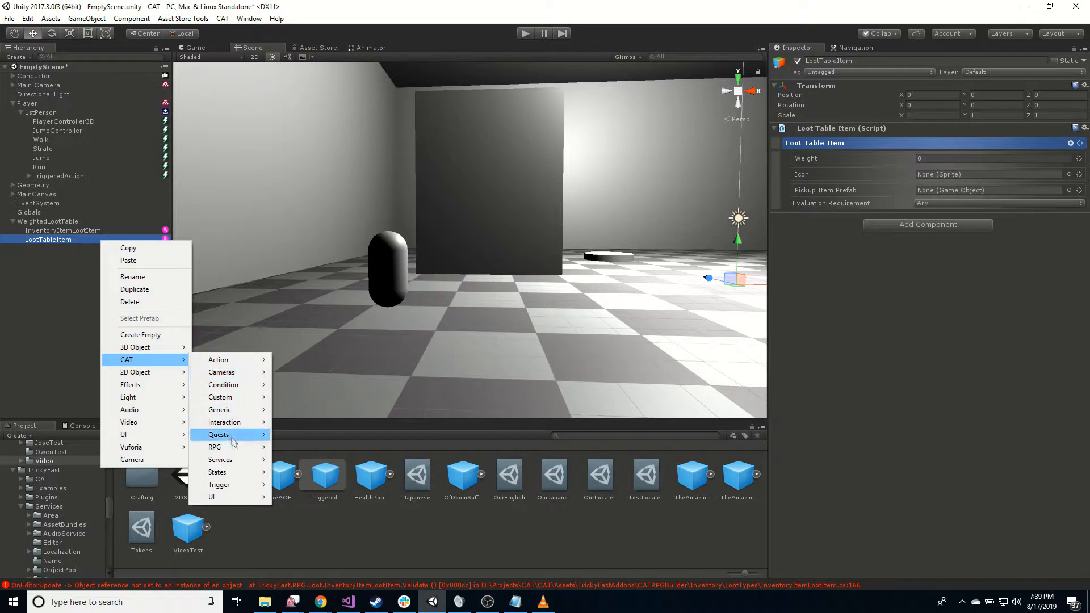
mouse_move(241, 450)
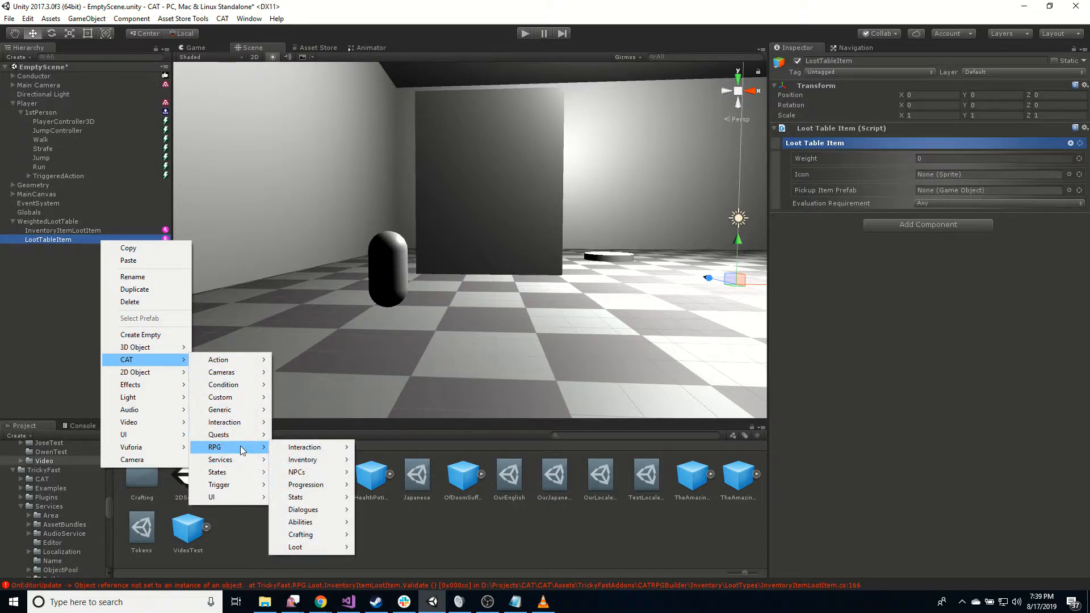
mouse_move(347, 321)
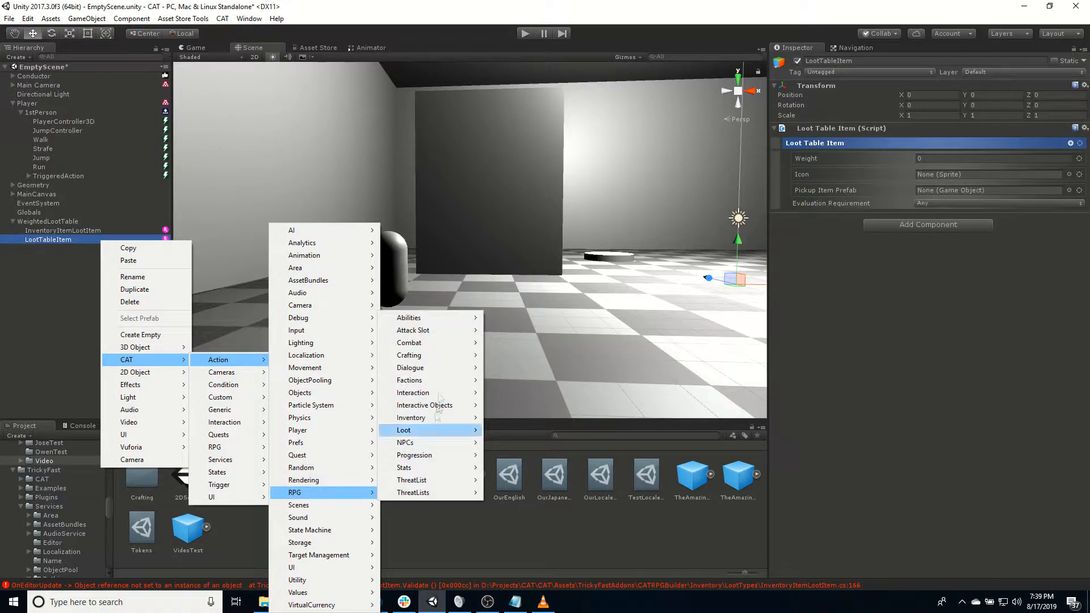
mouse_move(433, 316)
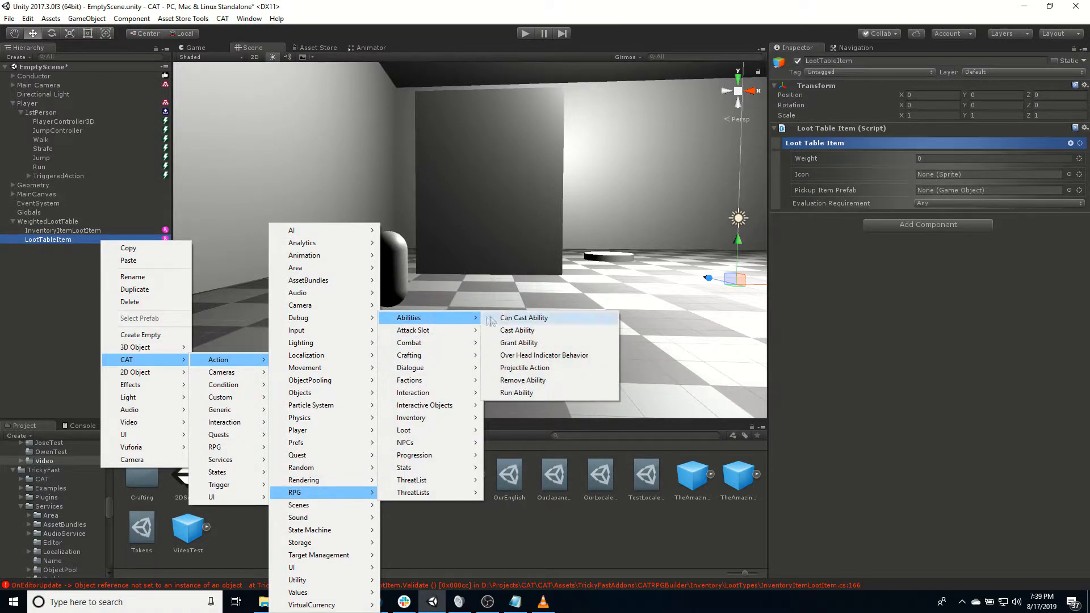
click(554, 344)
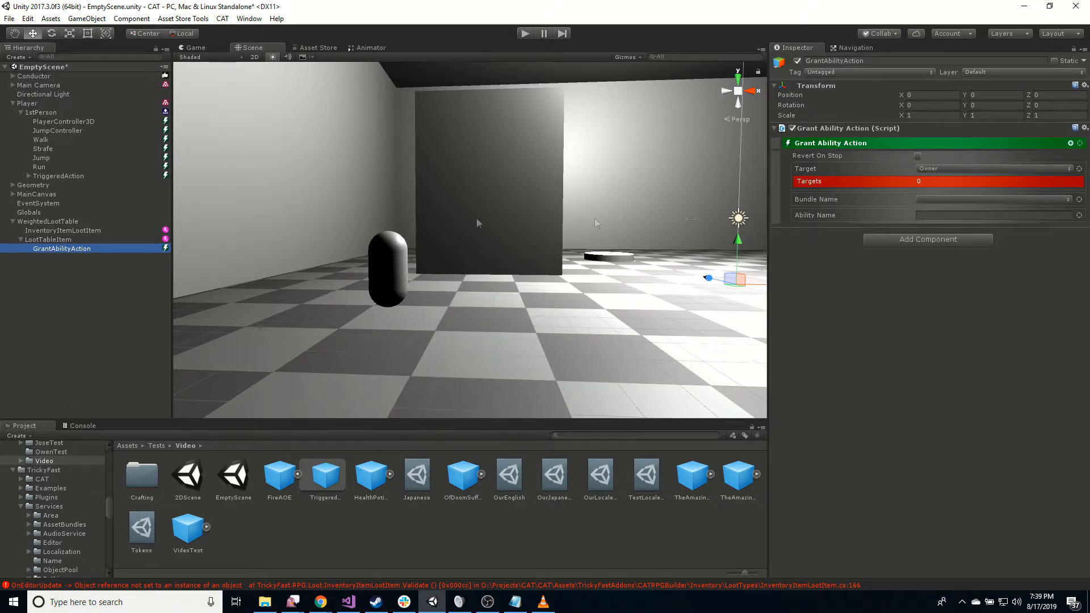
click(66, 239)
key(Delete)
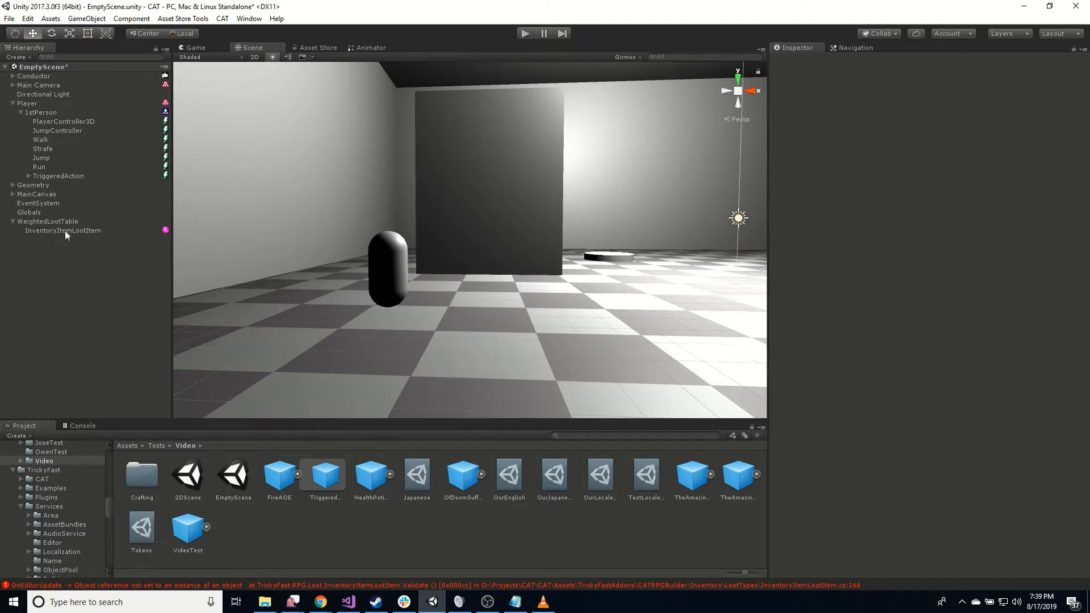
- Set InventoryItemLootItem's target to Targeted and enable Spawn At Position
click(65, 229)
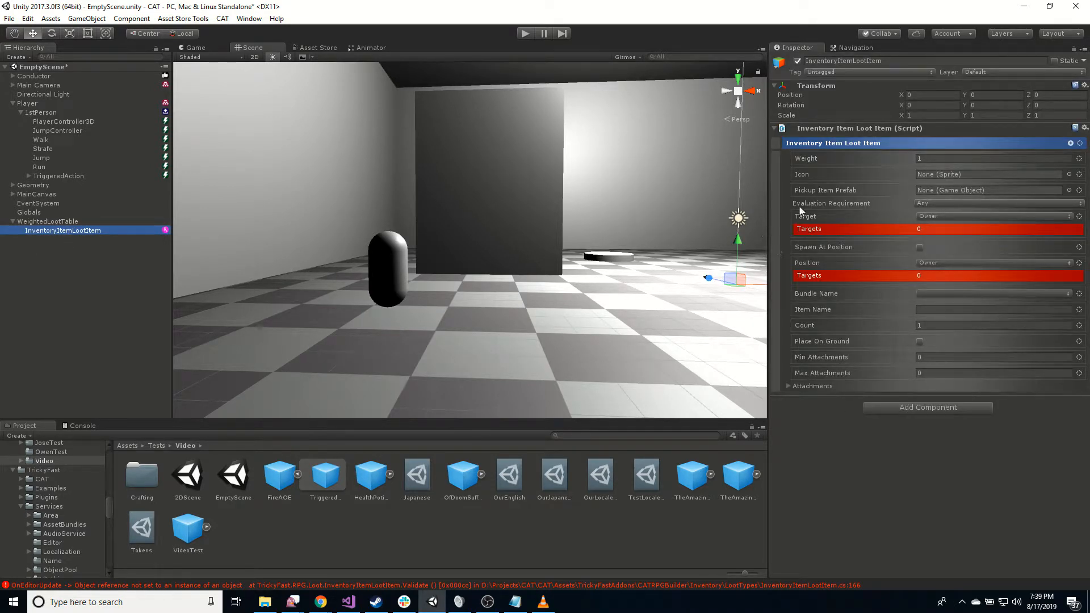
click(963, 216)
click(959, 264)
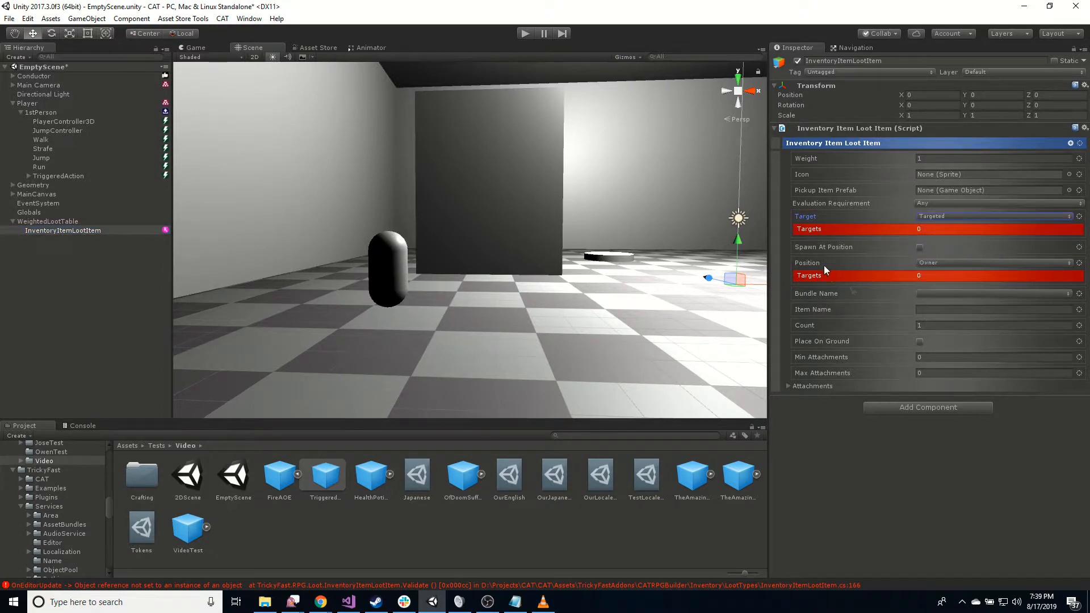
click(920, 247)
- Set the inventory loot item's item name to HealthPotion and enable Place On Ground
click(939, 309)
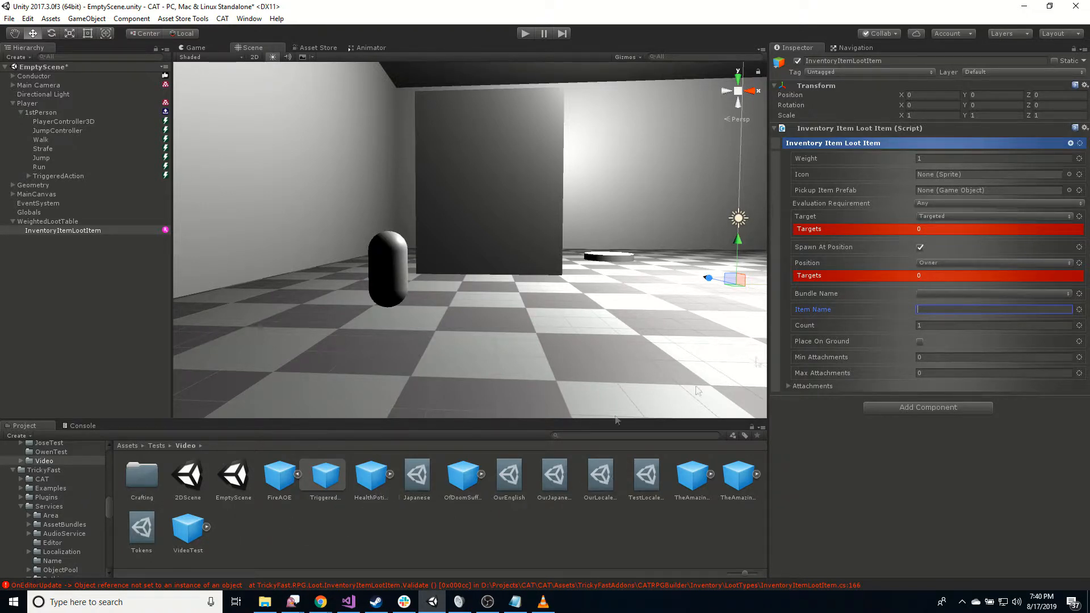
text(HealthPotion)
click(920, 342)
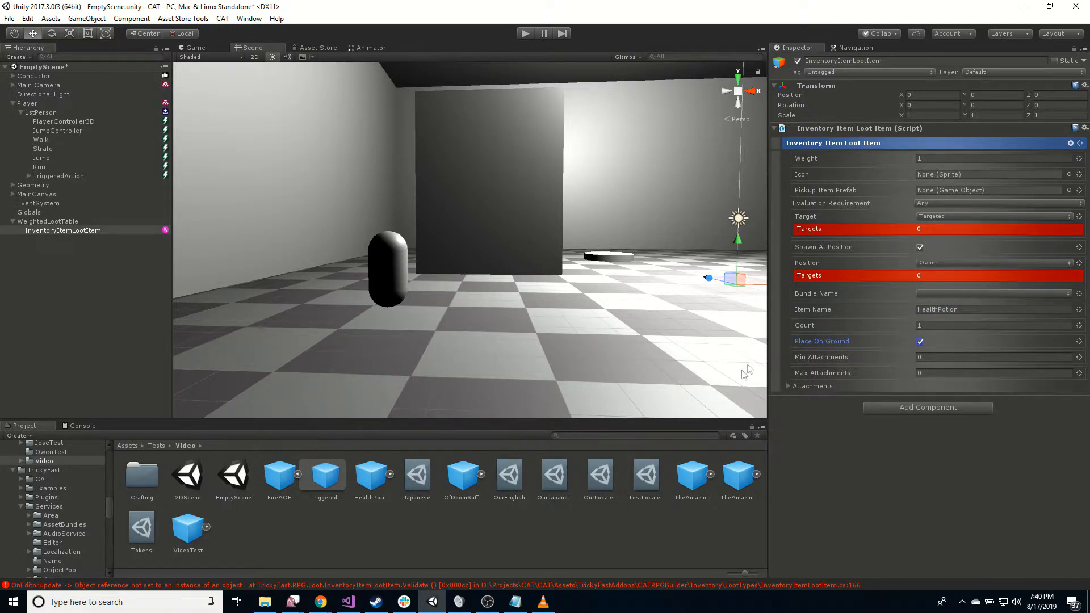
click(929, 358)
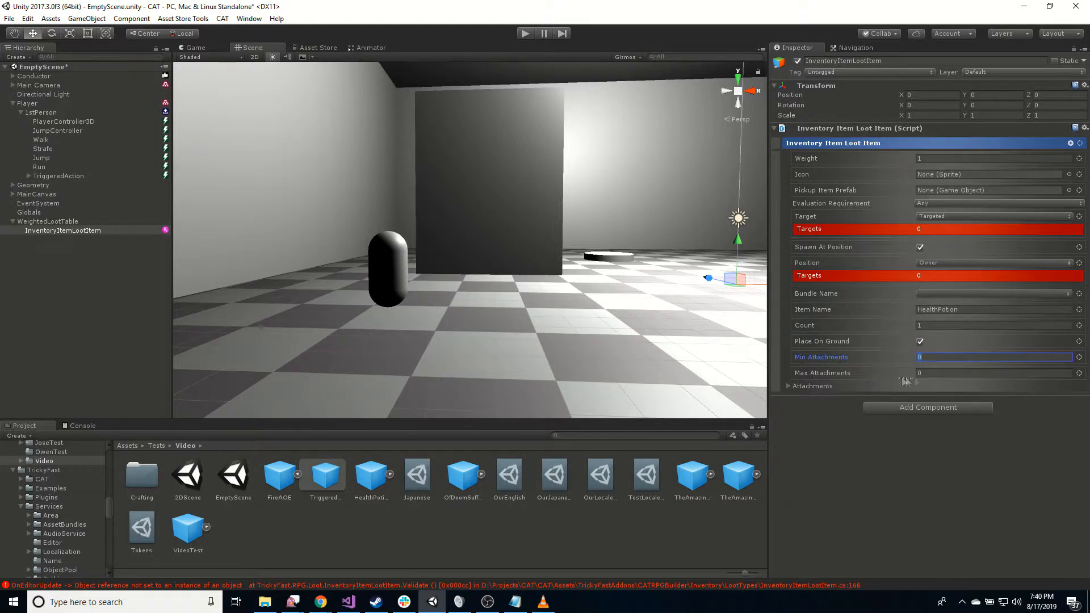
click(921, 374)
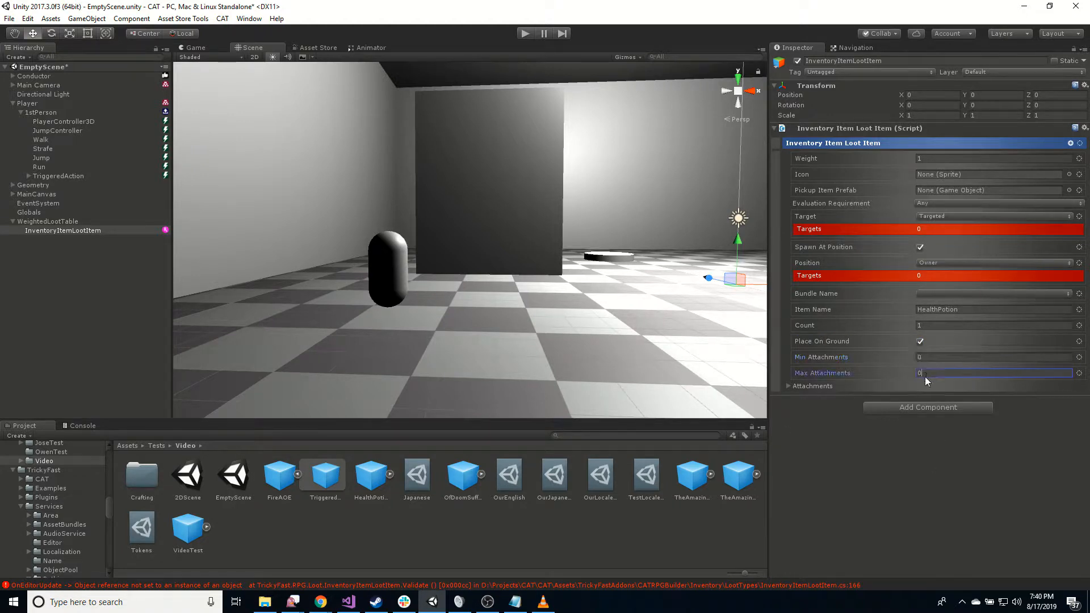
click(820, 491)
- Browse the project assets to the Pickups prefab folder of CATRPGBuilder's CompleteGame example
scroll(47, 523, down, 4)
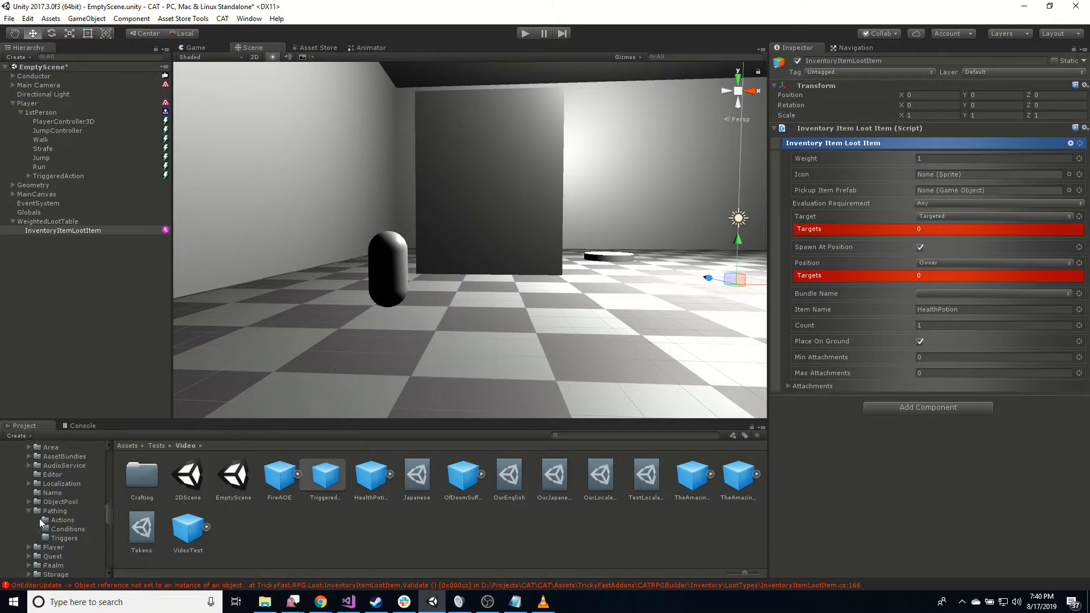
scroll(35, 516, up, 4)
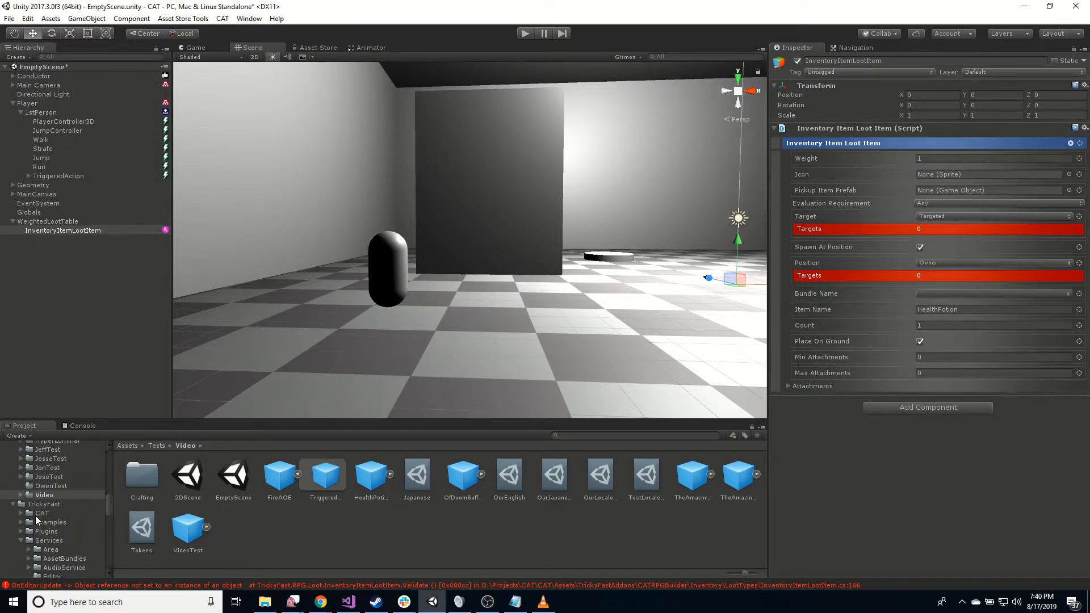
scroll(24, 543, down, 5)
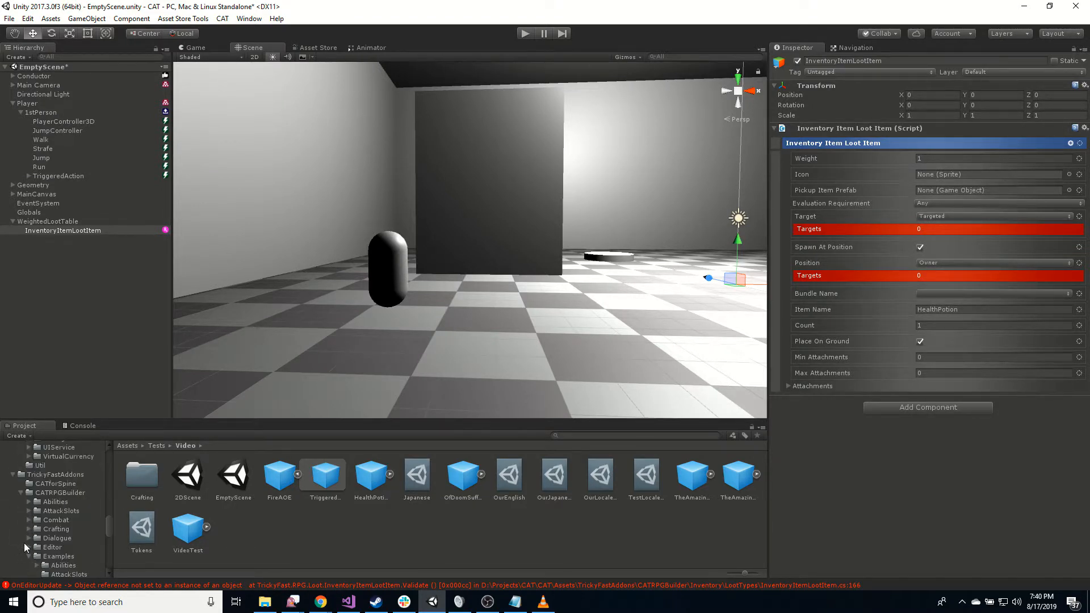
scroll(24, 543, down, 3)
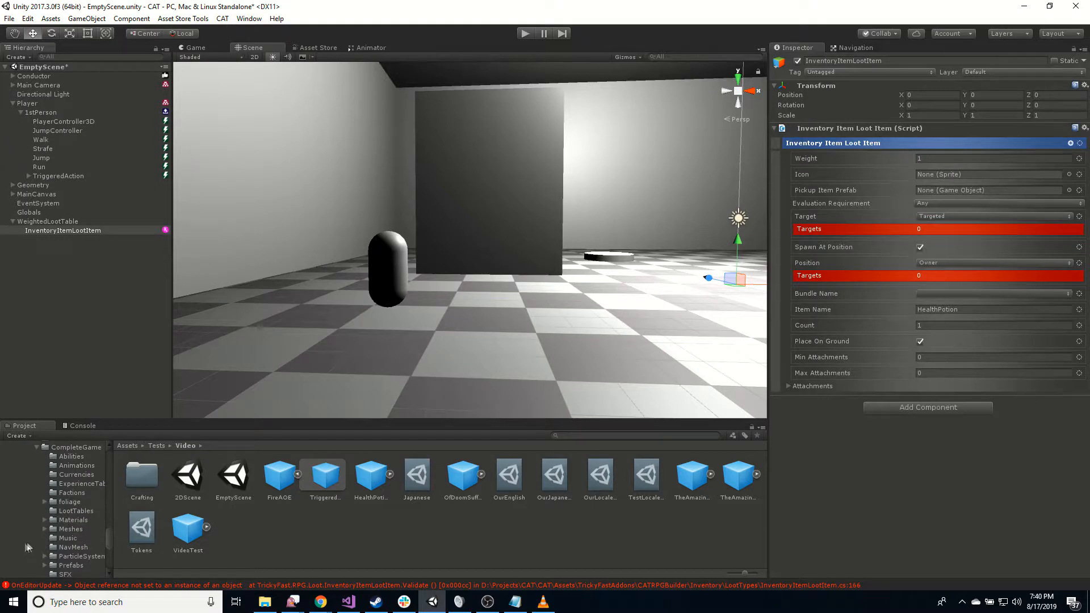
scroll(28, 541, down, 2)
click(44, 531)
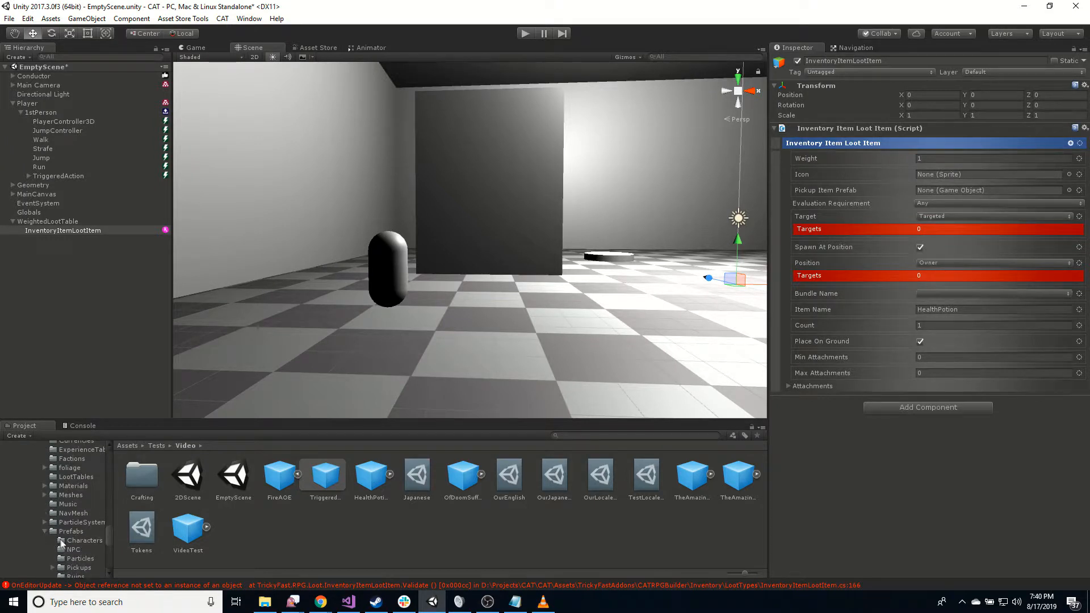
scroll(67, 555, down, 2)
click(80, 533)
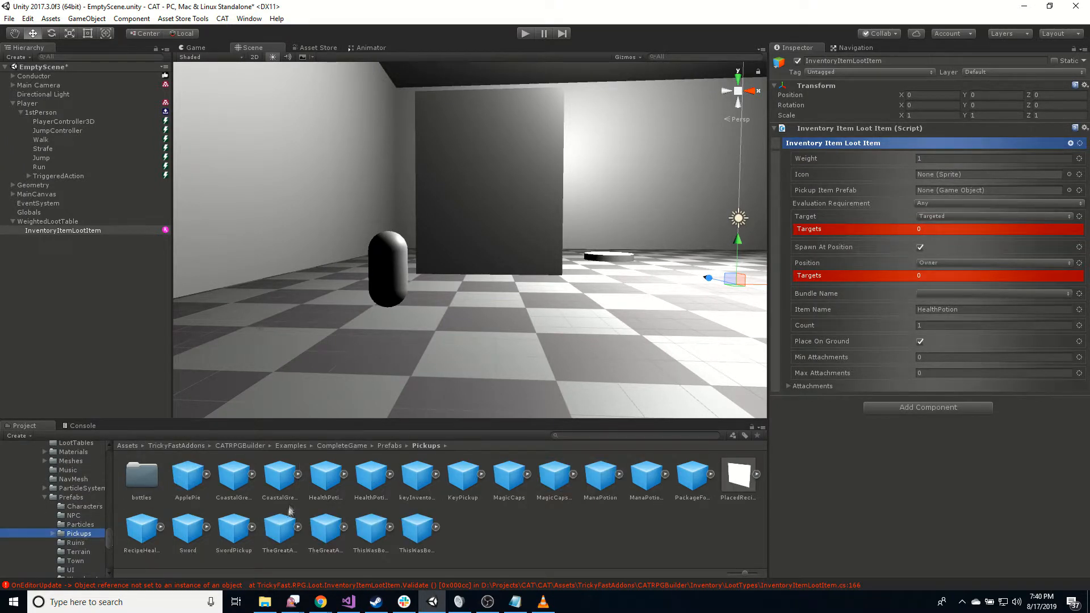
- Inspect the HealthPotionPickup prefab by placing a temporary instance of it in the scene
click(335, 479)
click(377, 480)
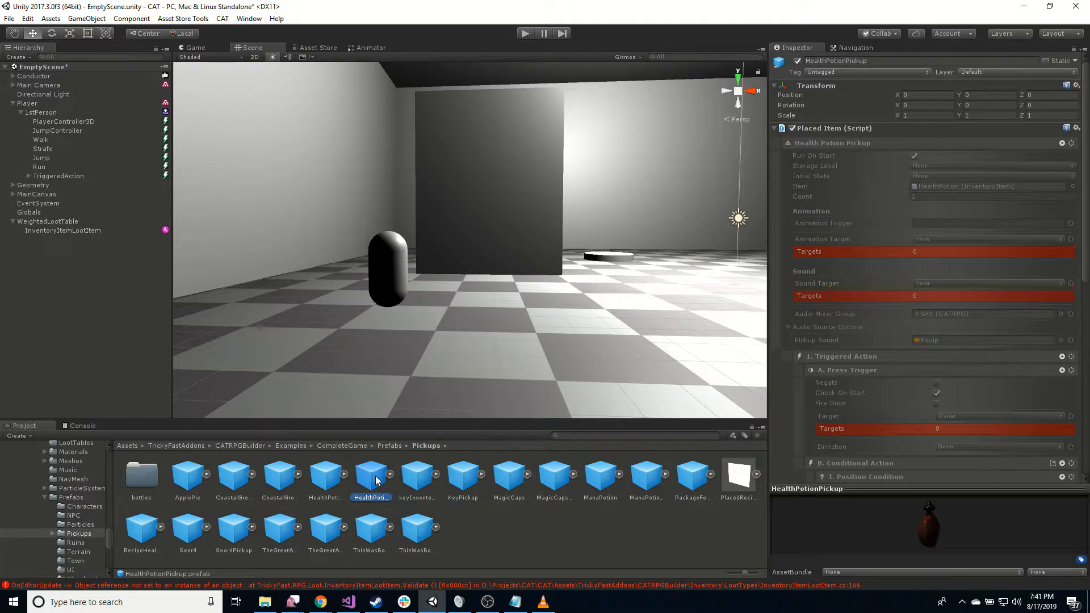
drag(380, 479, 43, 292)
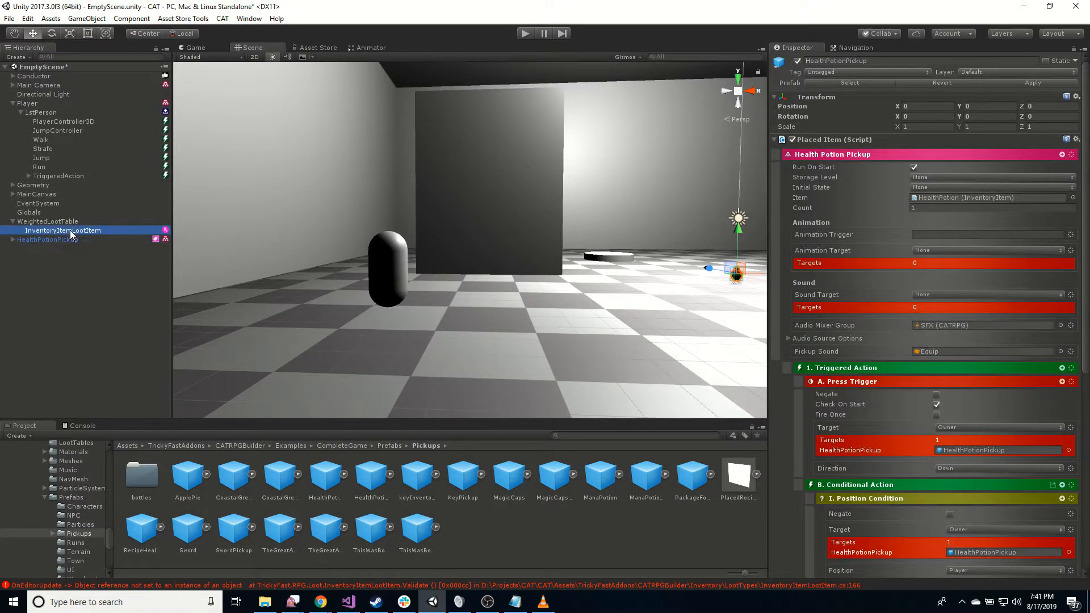
- Assign the HealthPotionPickup prefab as InventoryItemLootItem's Pickup Item Prefab
click(71, 230)
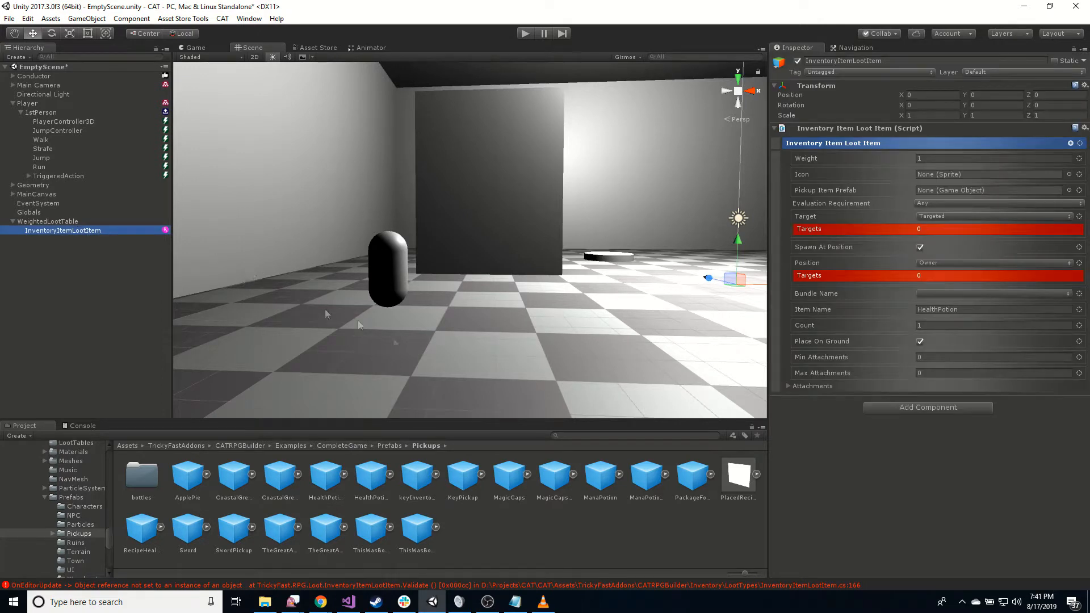
mouse_move(370, 486)
mouse_down()
mouse_move(703, 306)
mouse_move(903, 238)
mouse_move(936, 190)
mouse_move(952, 194)
mouse_up()
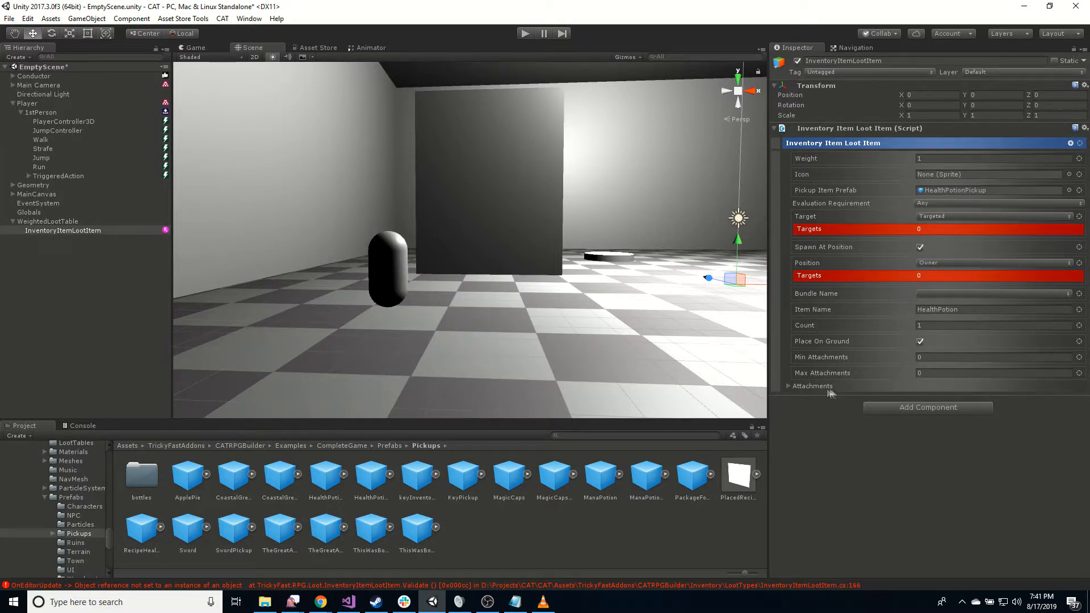
- Save WeightedLootTable as a prefab in the Tests/Video folder and delete its instance from the scene
click(74, 222)
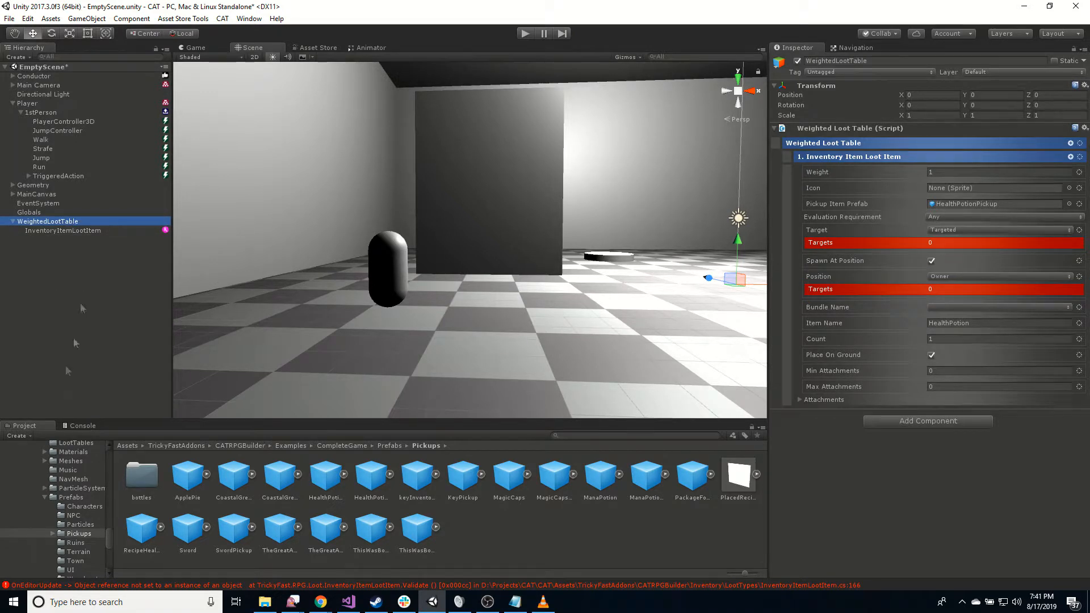
scroll(63, 471, up, 10)
scroll(64, 527, up, 10)
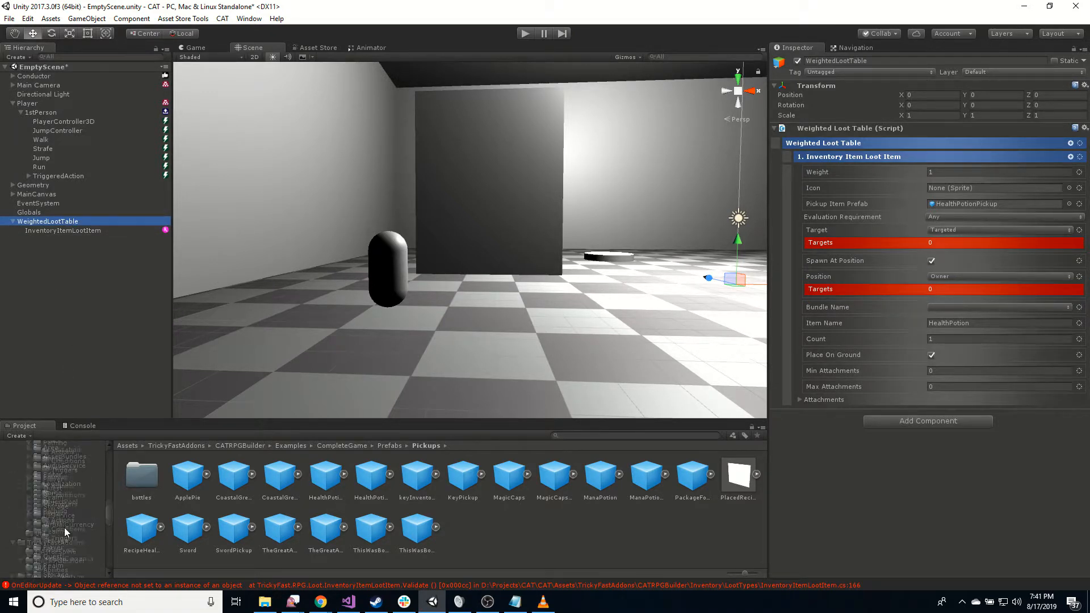
click(54, 494)
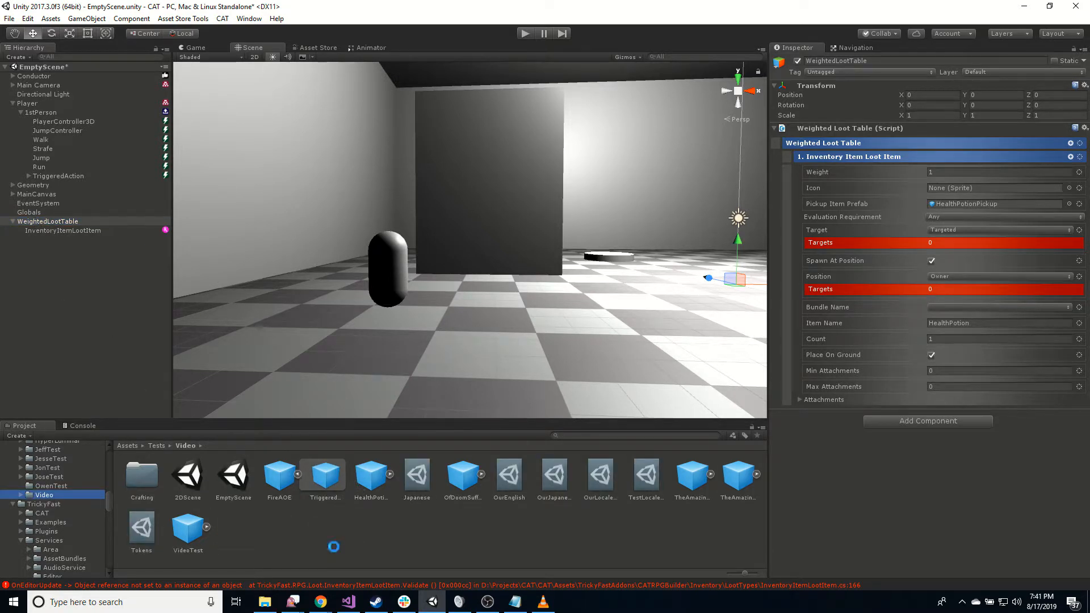
click(69, 221)
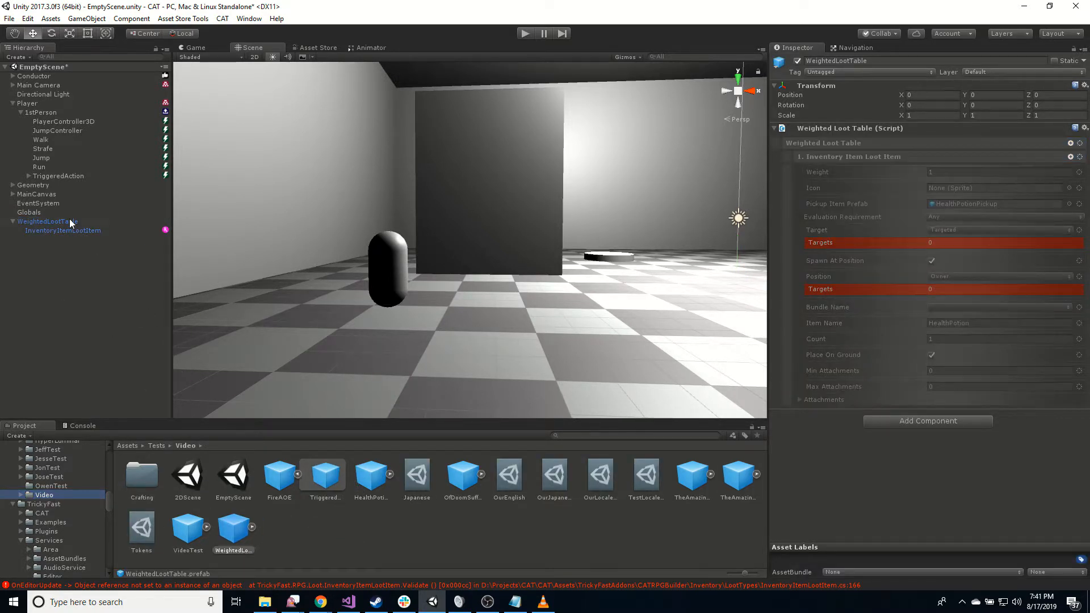
key(Delete)
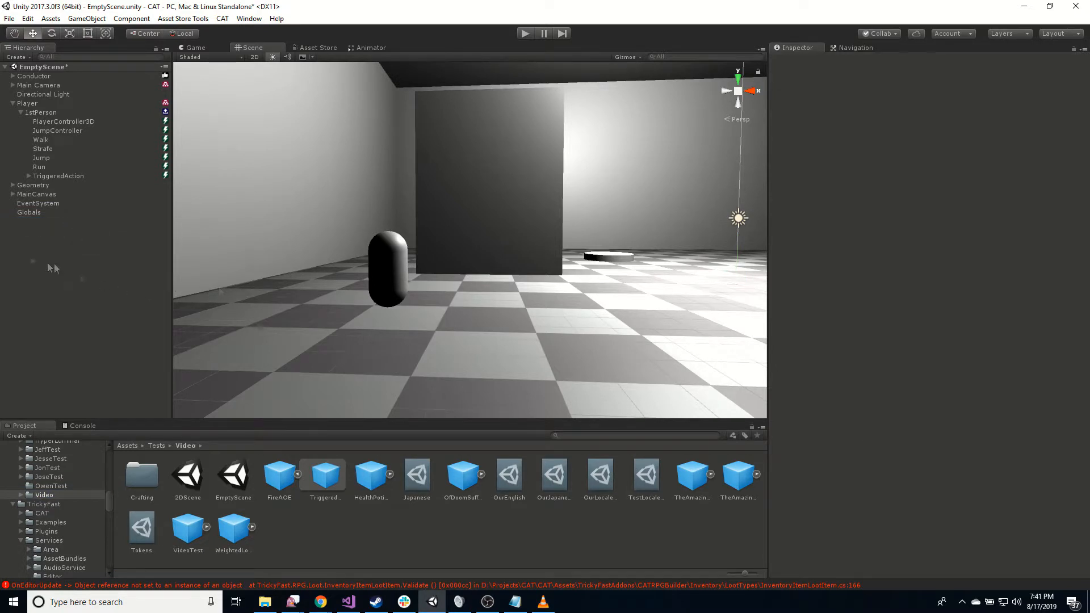
- Add a 3D cube to the scene and position it between the capsule and the dark wall, at about X -12.56, Y 1.31, Z -2.93
right_click(83, 241)
mouse_move(143, 347)
click(209, 348)
right_drag(486, 234, 397, 276)
drag(507, 251, 382, 249)
drag(299, 213, 298, 223)
key(a)
right_drag(326, 309, 410, 315)
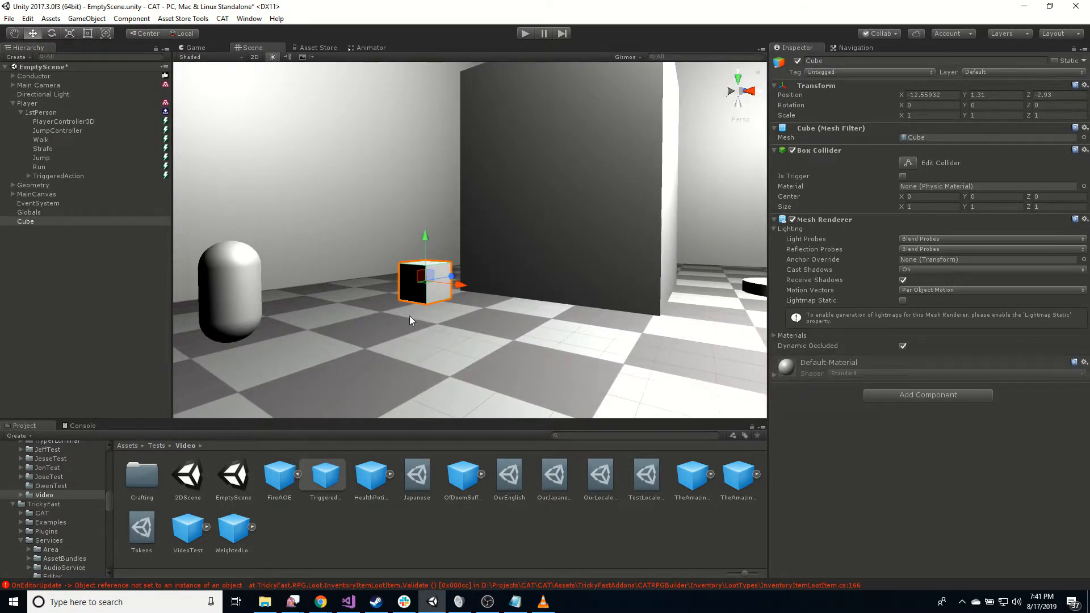
- Add a State Machine component to the Cube
click(926, 396)
text(state)
click(915, 451)
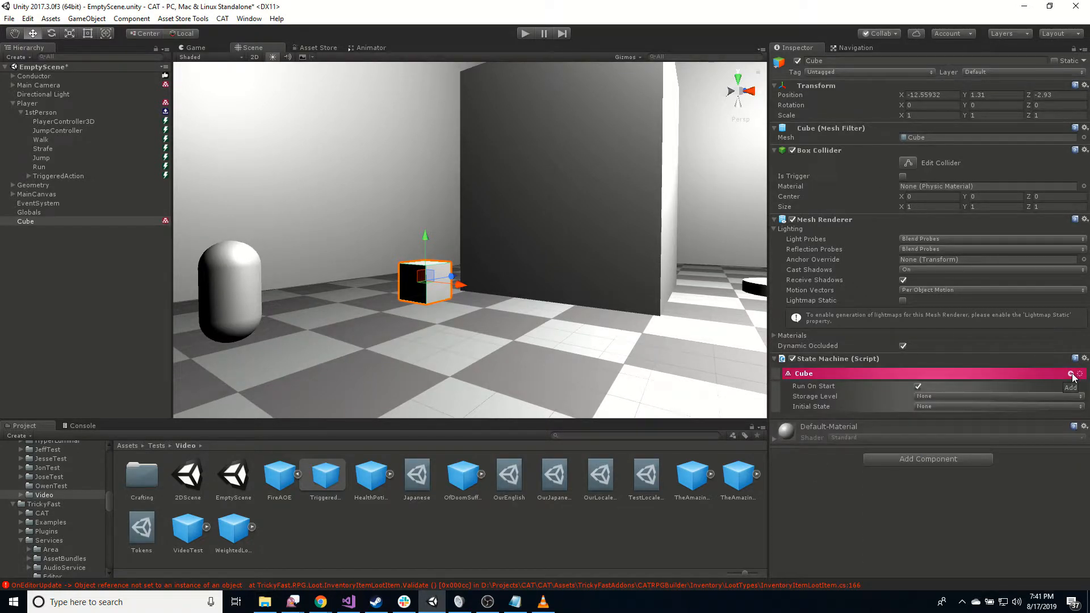
click(914, 458)
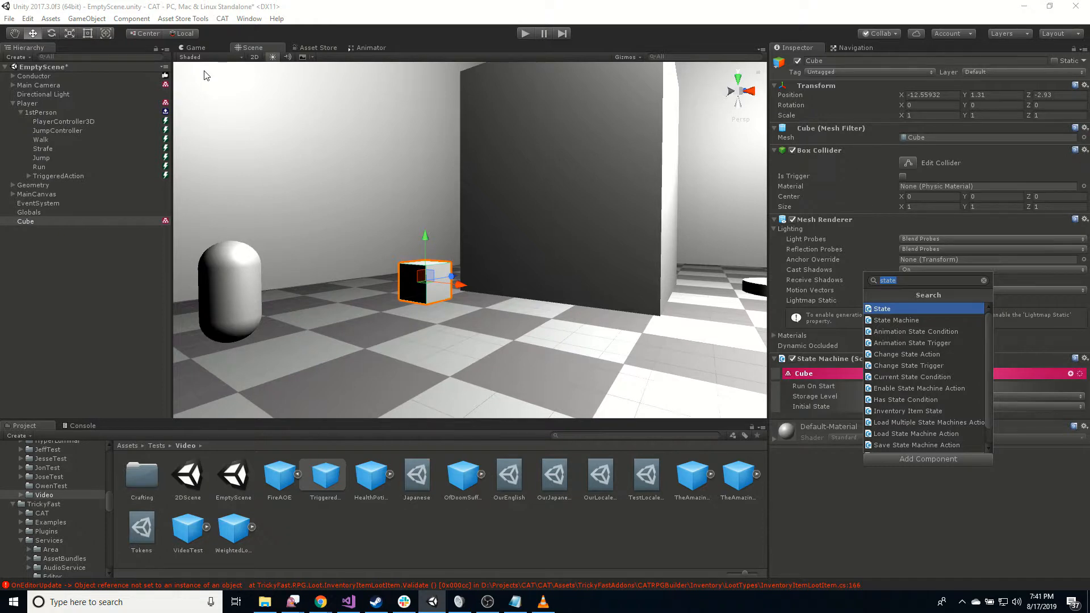
- Expand the Conductor to check its services and add a CAT Interaction Service to it
click(15, 80)
click(13, 77)
click(222, 18)
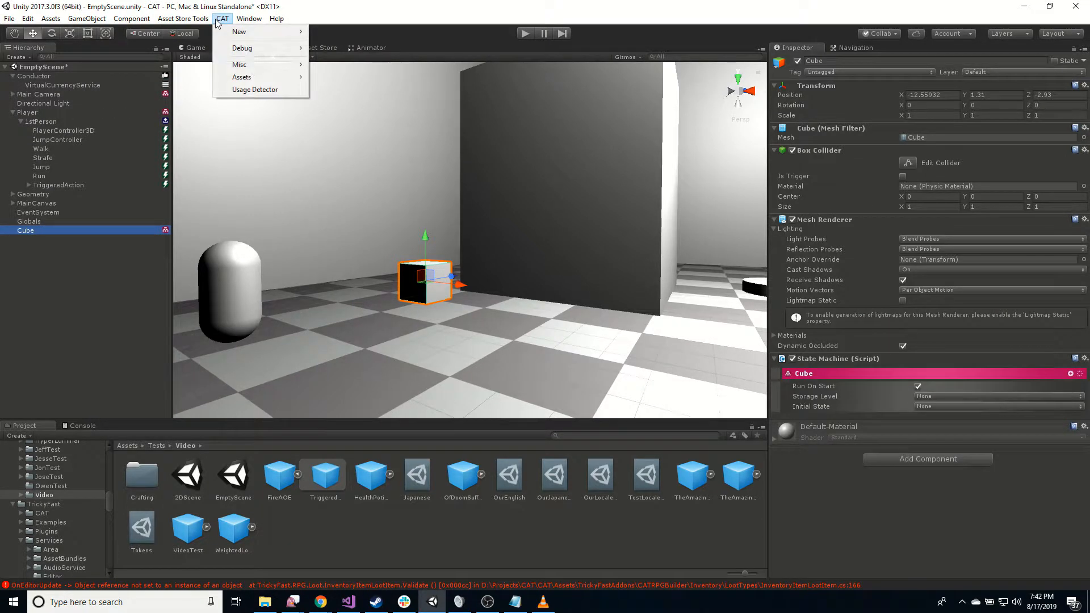
mouse_move(263, 33)
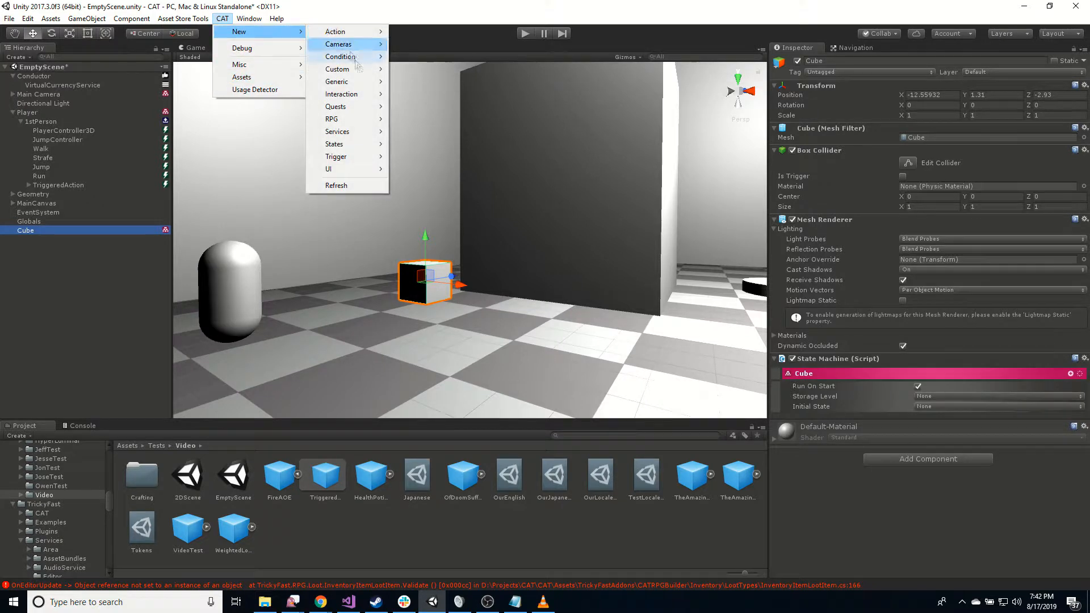
mouse_move(358, 96)
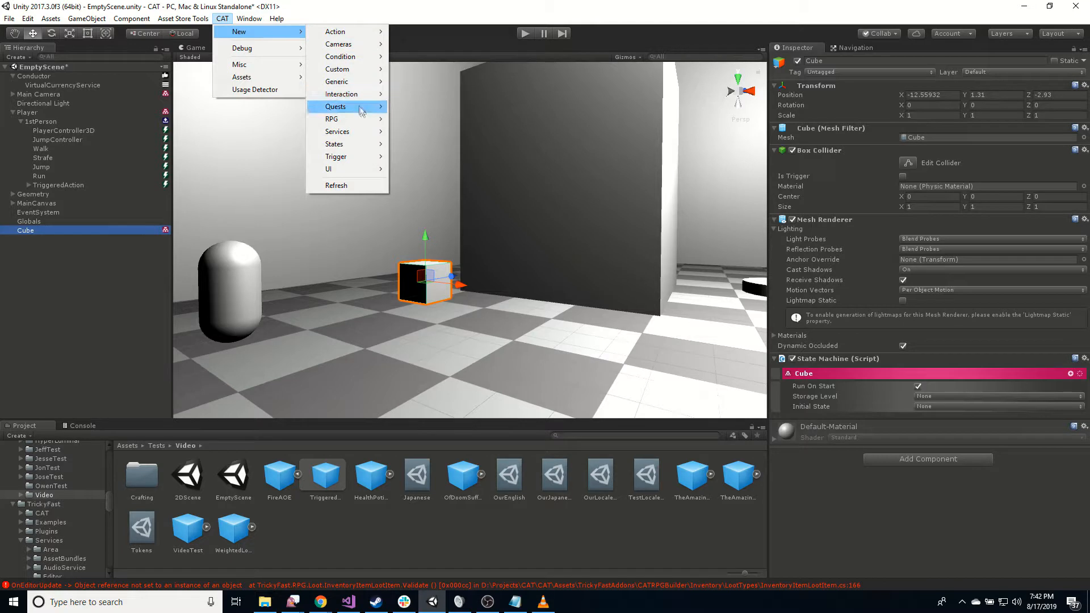
mouse_move(341, 131)
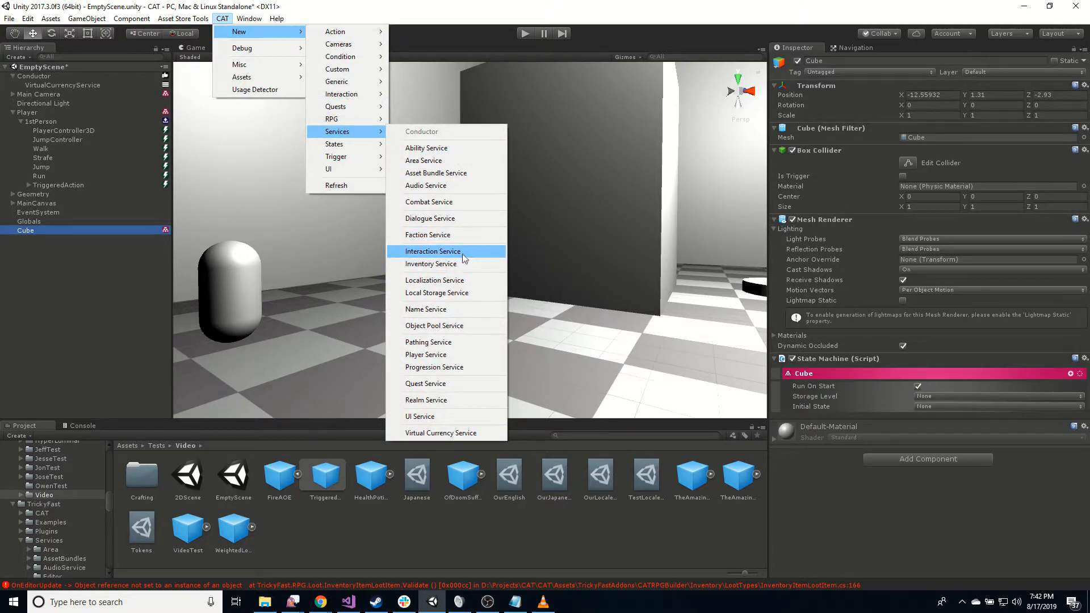
click(462, 252)
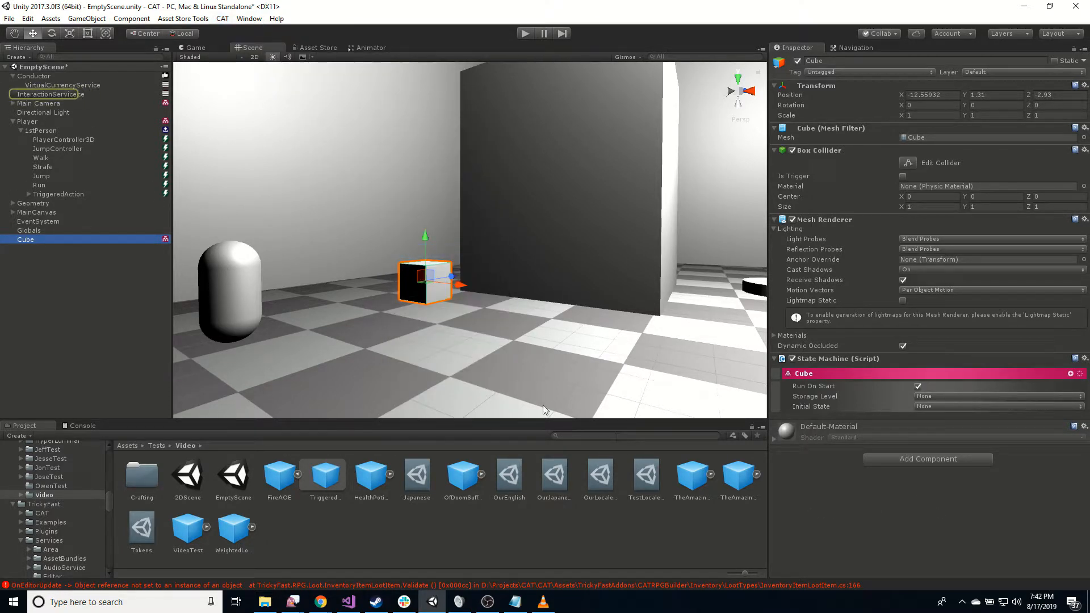
- Add an Interaction Manager component to the Cube and expand its settings
right_click(83, 239)
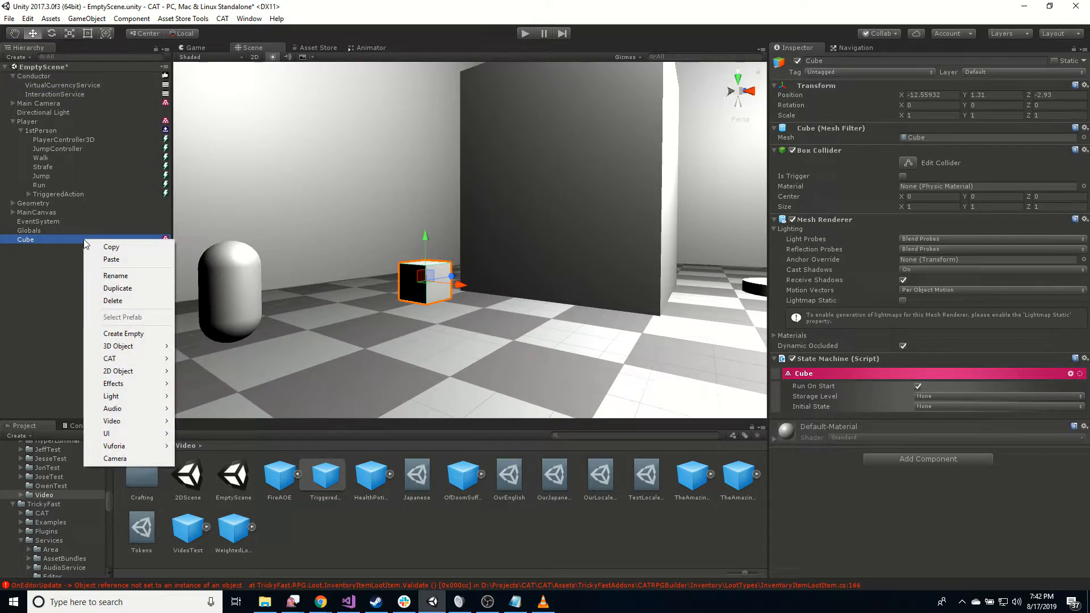
click(110, 247)
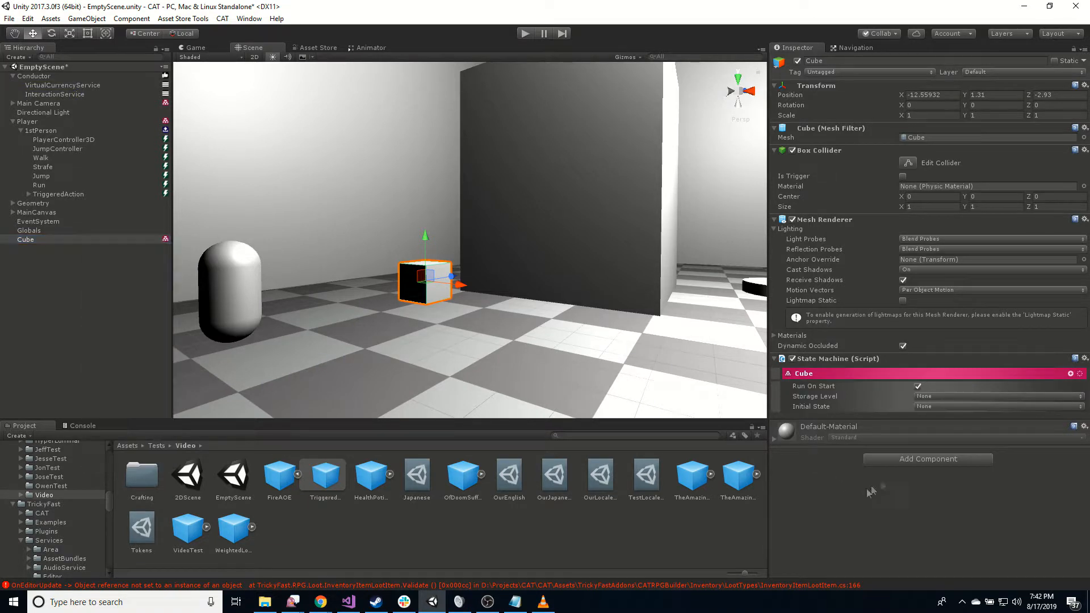
click(904, 459)
text(interac)
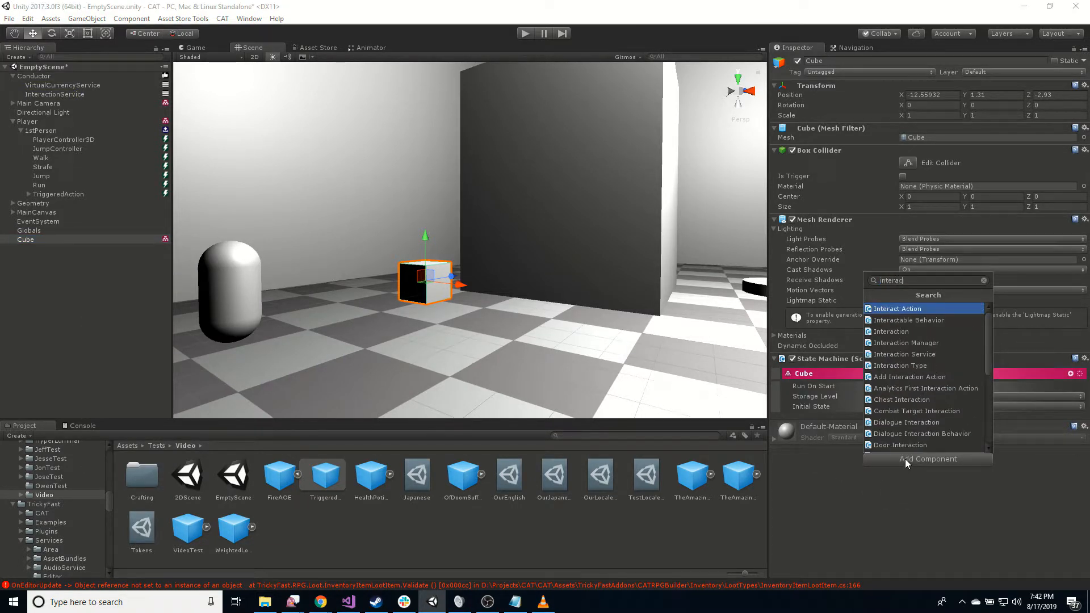
key(Down)
key(Down)
key(Down)
key(Return)
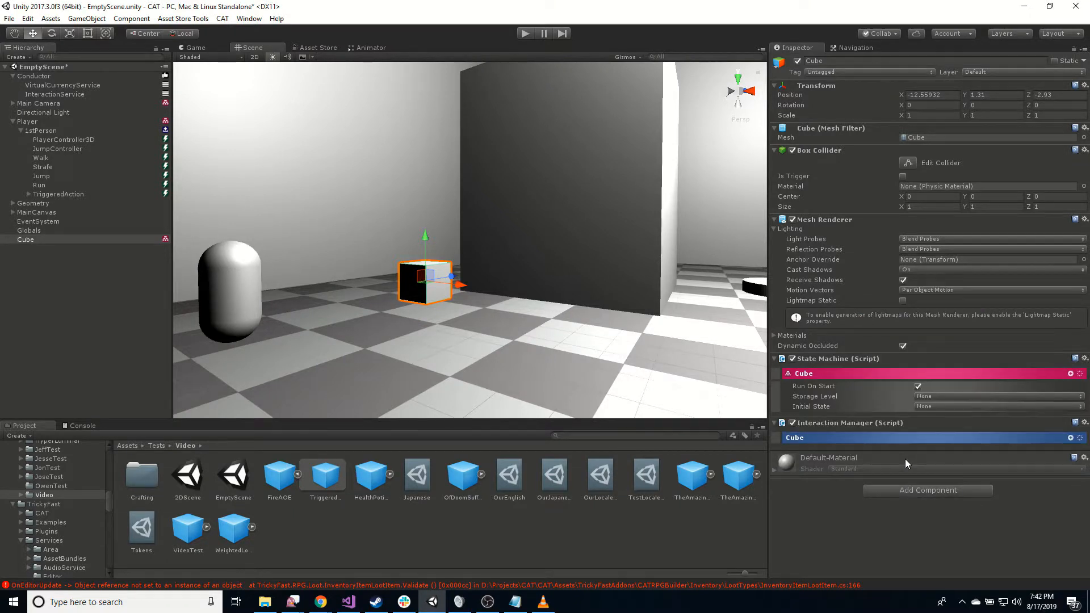
click(844, 437)
scroll(845, 452, down, 1)
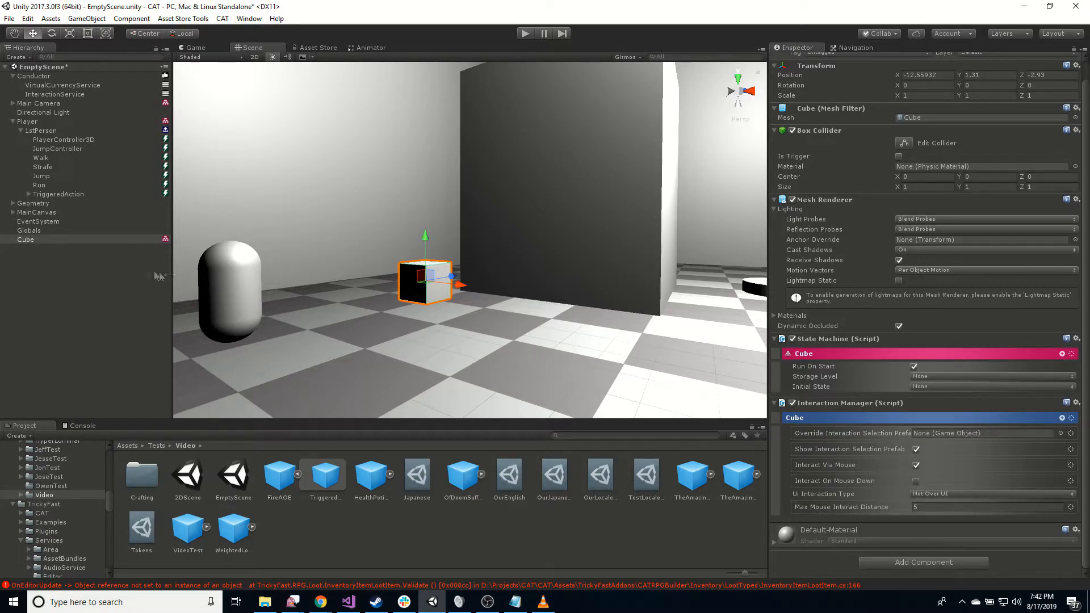
- Add a CAT Loot Interaction as a child of the Cube
right_click(66, 240)
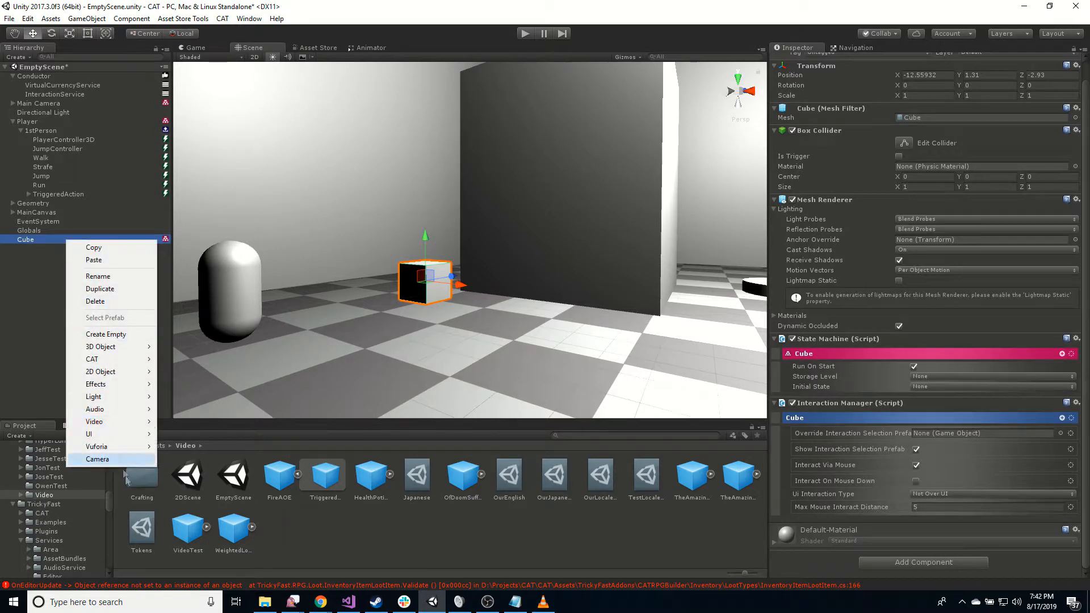
mouse_move(113, 358)
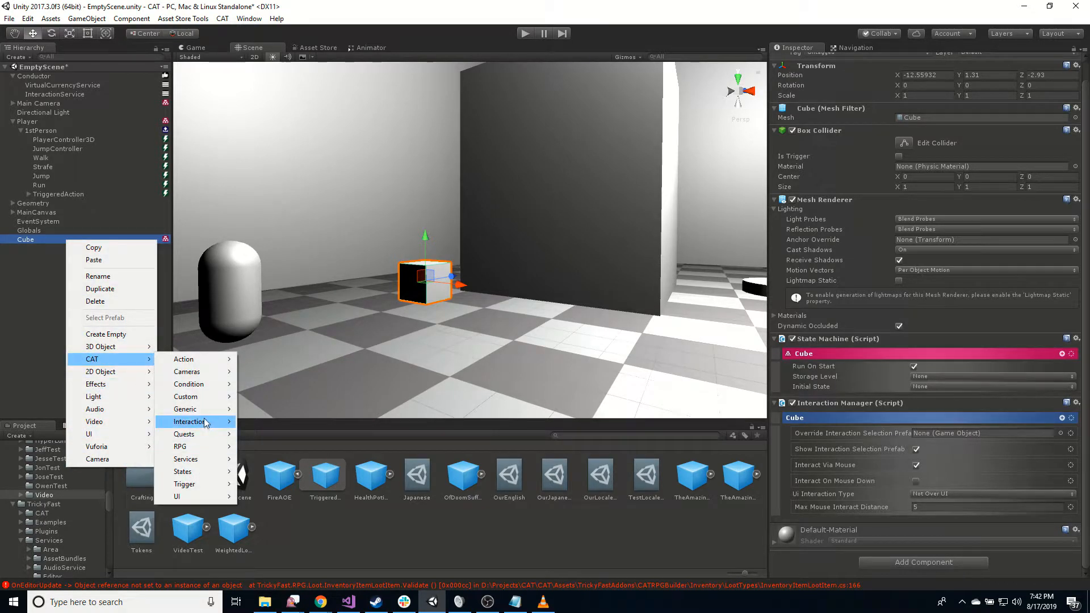
mouse_move(199, 422)
mouse_move(271, 423)
click(339, 421)
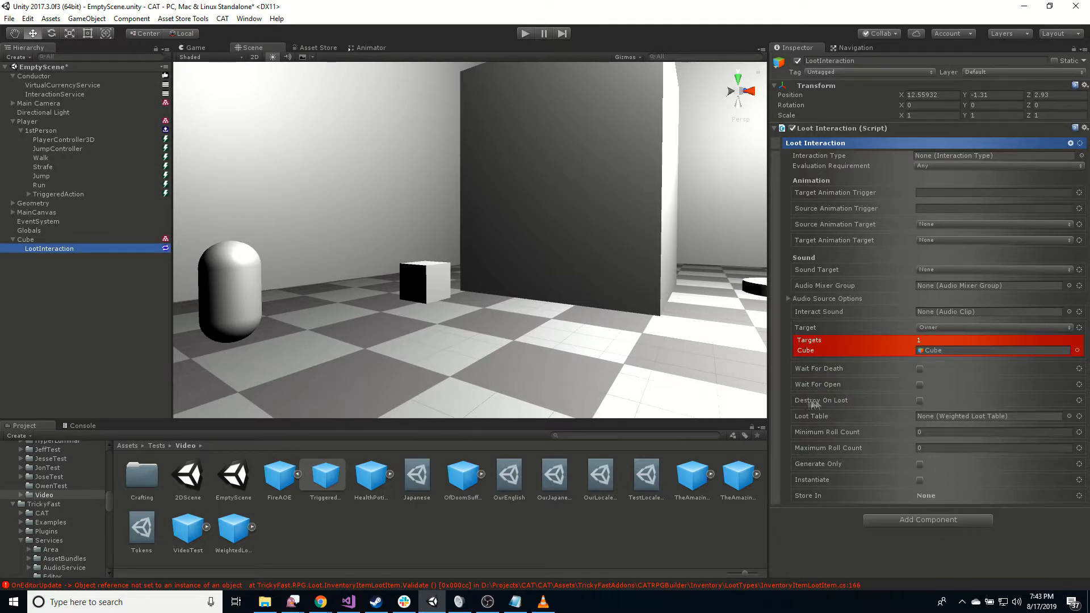
- Configure LootInteraction with Destroy On Loot enabled, the WeightedLootTable prefab as loot table, and minimum and maximum roll counts of 1
click(920, 401)
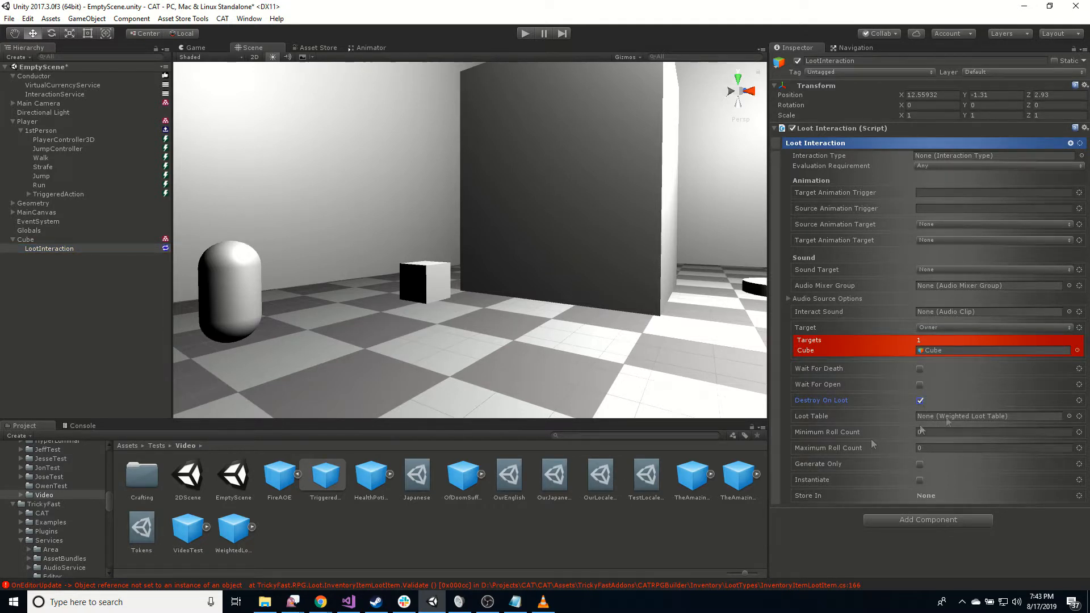
drag(235, 542, 993, 422)
click(938, 435)
text(1)
key(Tab)
text(1)
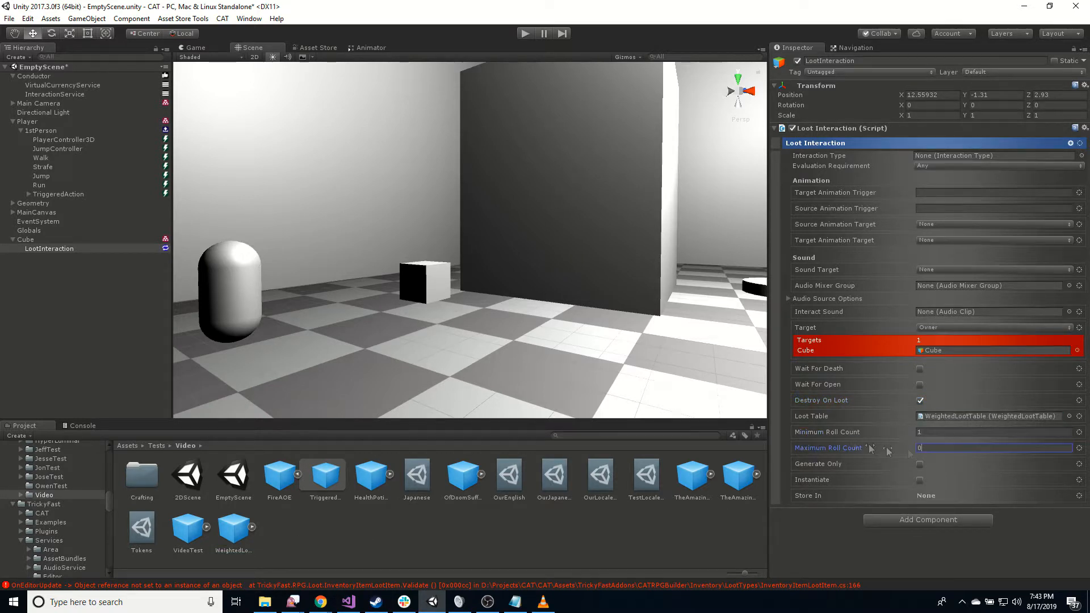
- Enable Instantiate on the LootInteraction and add a CAT Inventory Service to the scene
click(920, 480)
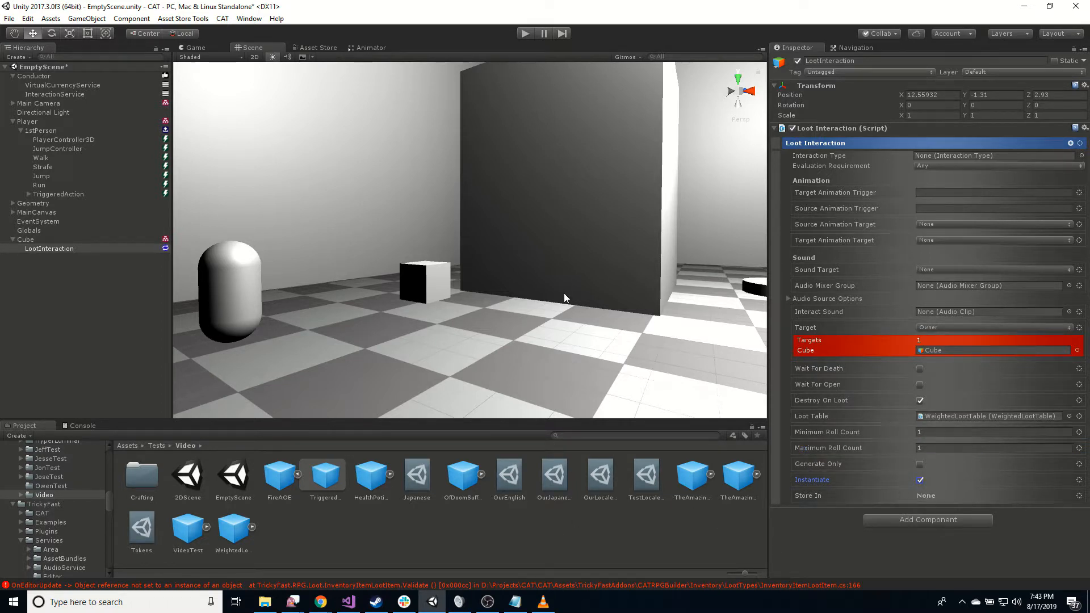
click(57, 248)
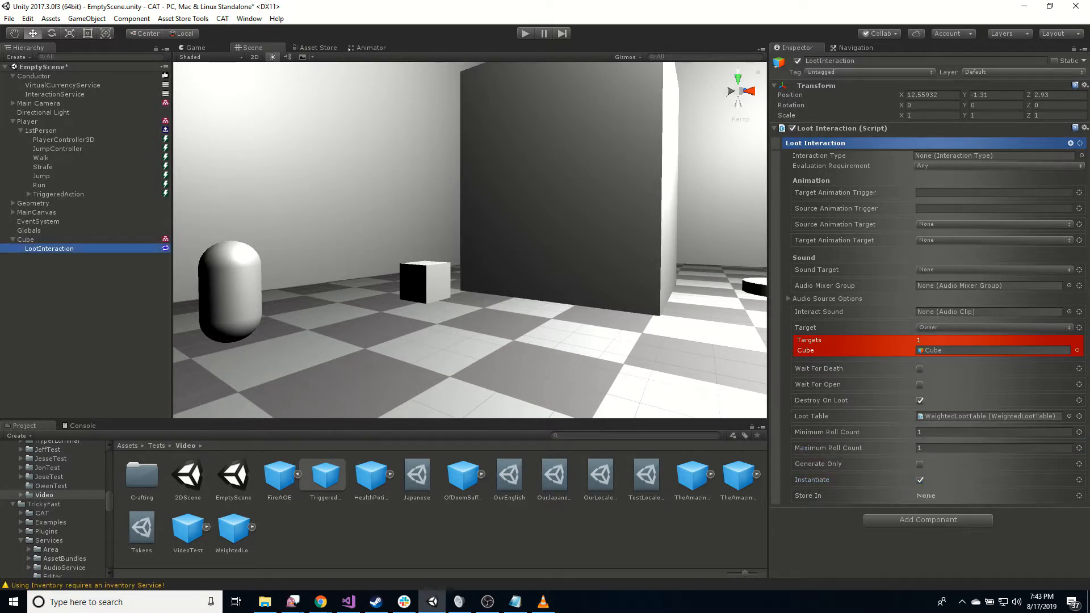
click(222, 19)
mouse_move(244, 33)
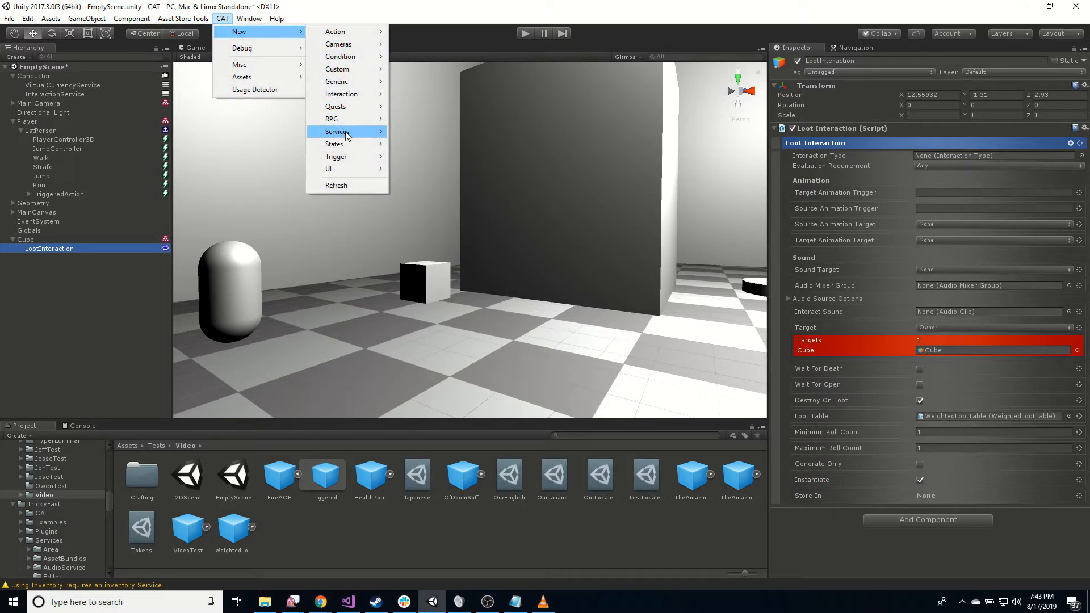
mouse_move(346, 135)
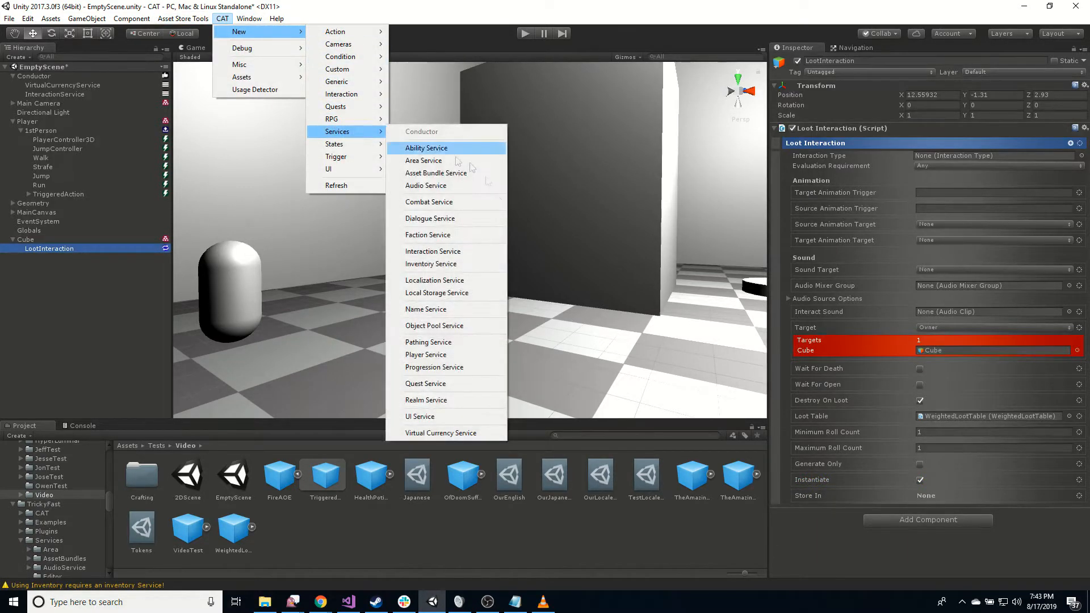
click(472, 265)
- Give the InventoryService one available item and assign the HealthPotion prefab from the CompleteGame Pickups folder to it
click(75, 104)
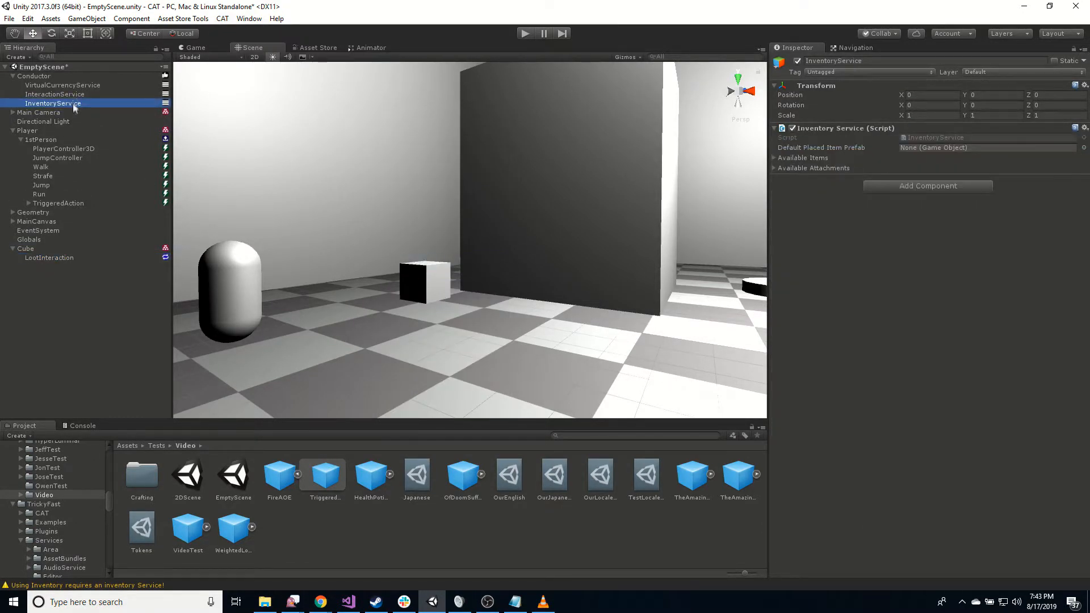
click(778, 158)
click(857, 169)
text(1)
key(Return)
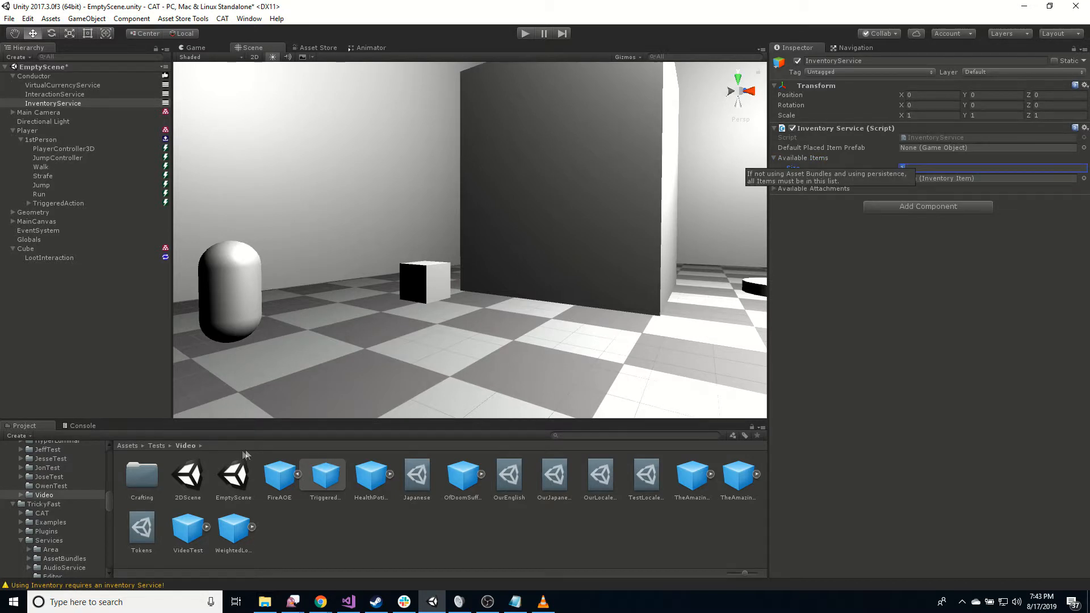
scroll(46, 530, down, 4)
scroll(61, 528, down, 5)
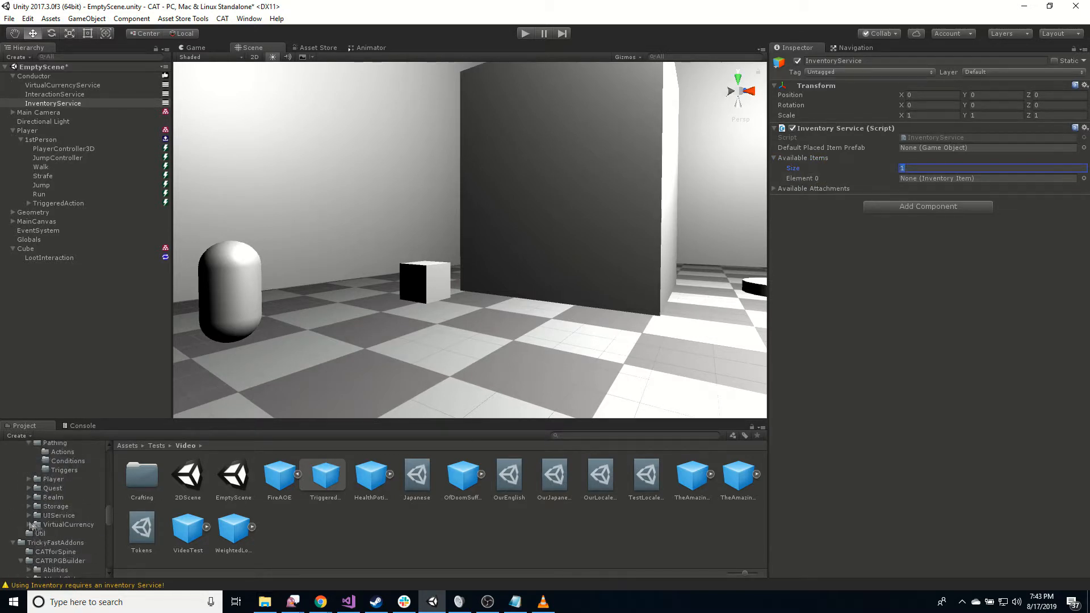
click(76, 533)
mouse_move(328, 476)
mouse_down()
mouse_move(903, 261)
mouse_move(921, 180)
mouse_up()
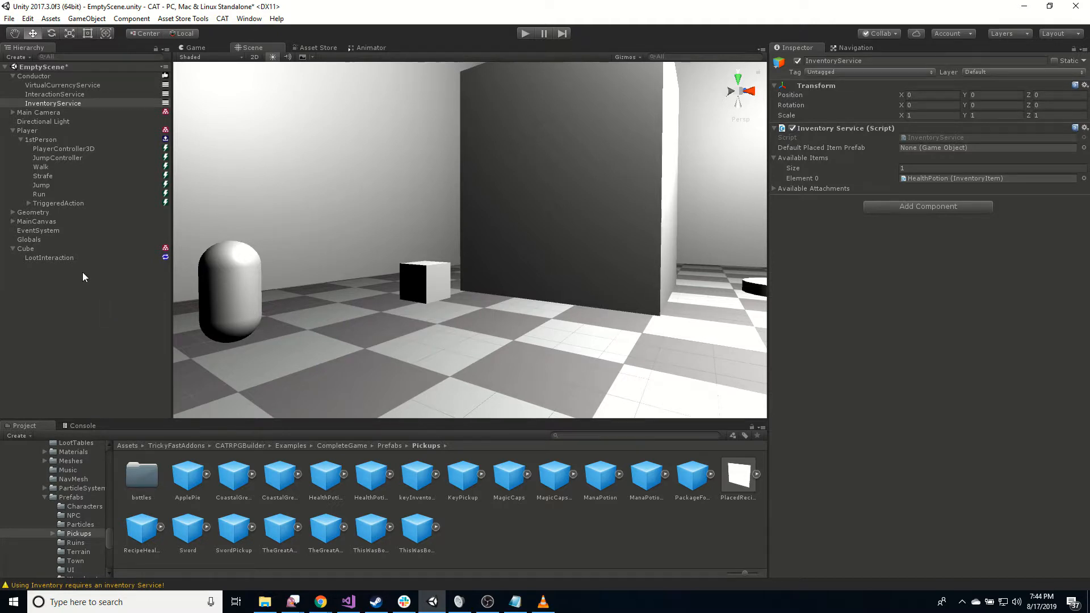
- Add an Inventory Manager component to the Player
click(36, 132)
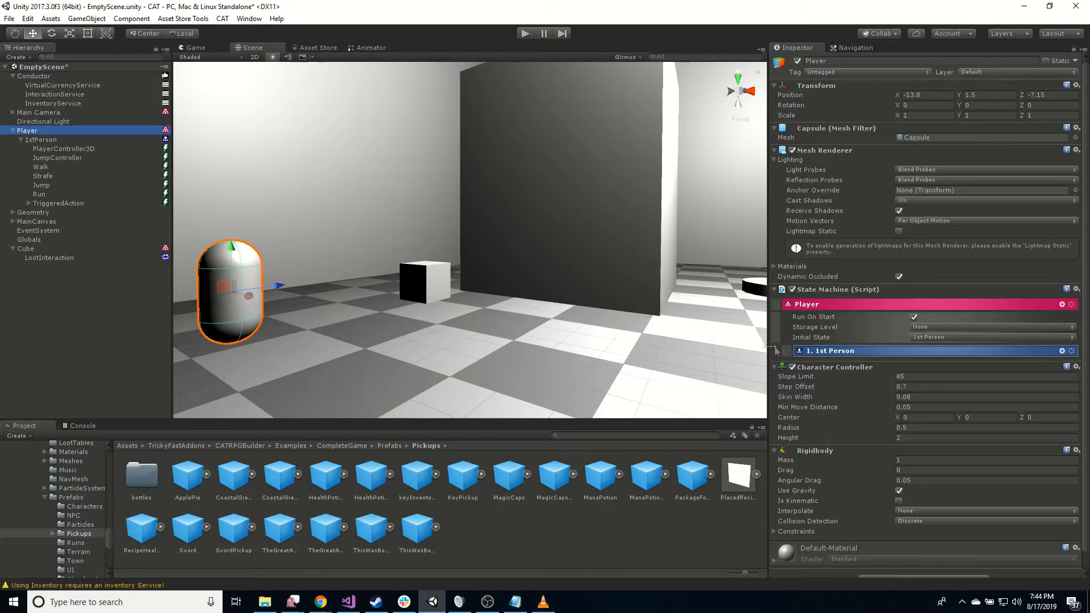
scroll(842, 429, down, 1)
click(897, 560)
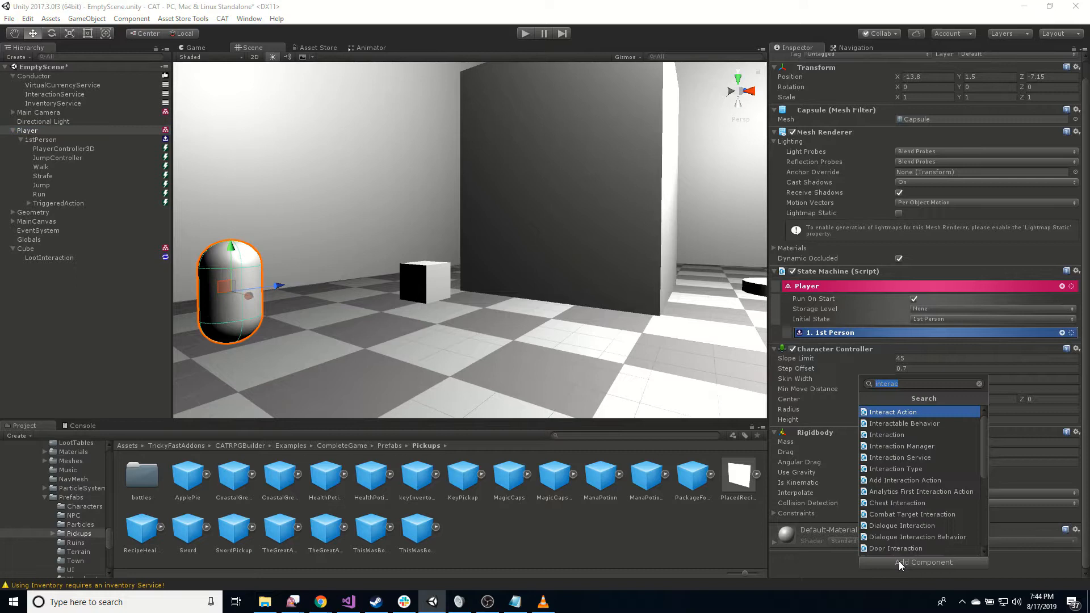
text(invent)
key(Down)
key(Down)
key(Down)
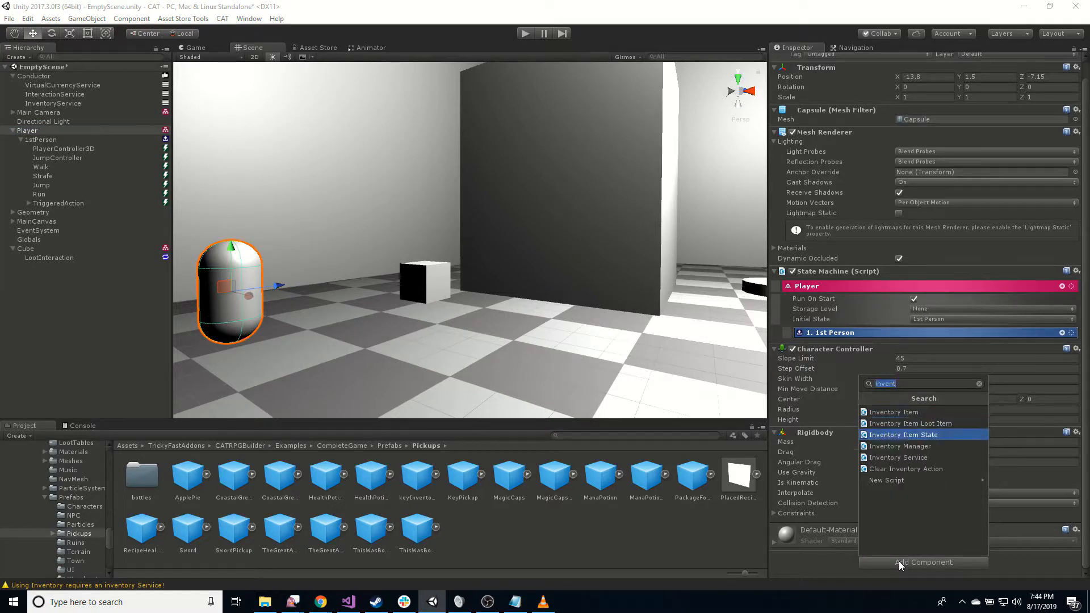
key(Return)
- Enable Auto Expand Bag and Auto Stack Stackables in the Player's Inventory Manager
scroll(850, 501, down, 1)
click(864, 512)
scroll(863, 513, down, 2)
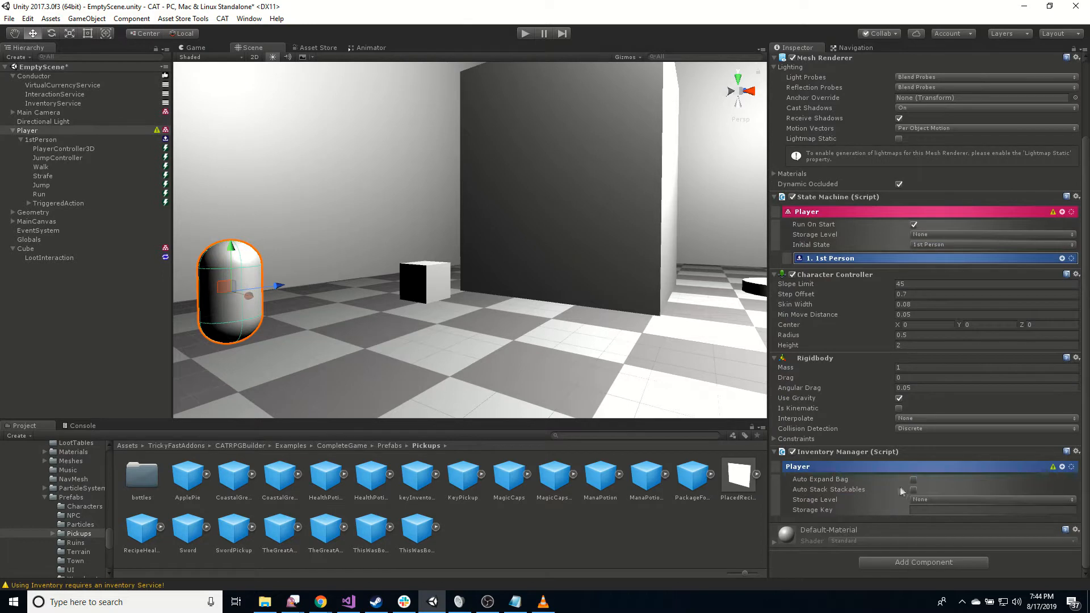
click(913, 480)
click(913, 489)
- Play-test the scene by looting the cube, picking up the dropped health potion and checking the inventory, and stop play mode
click(525, 33)
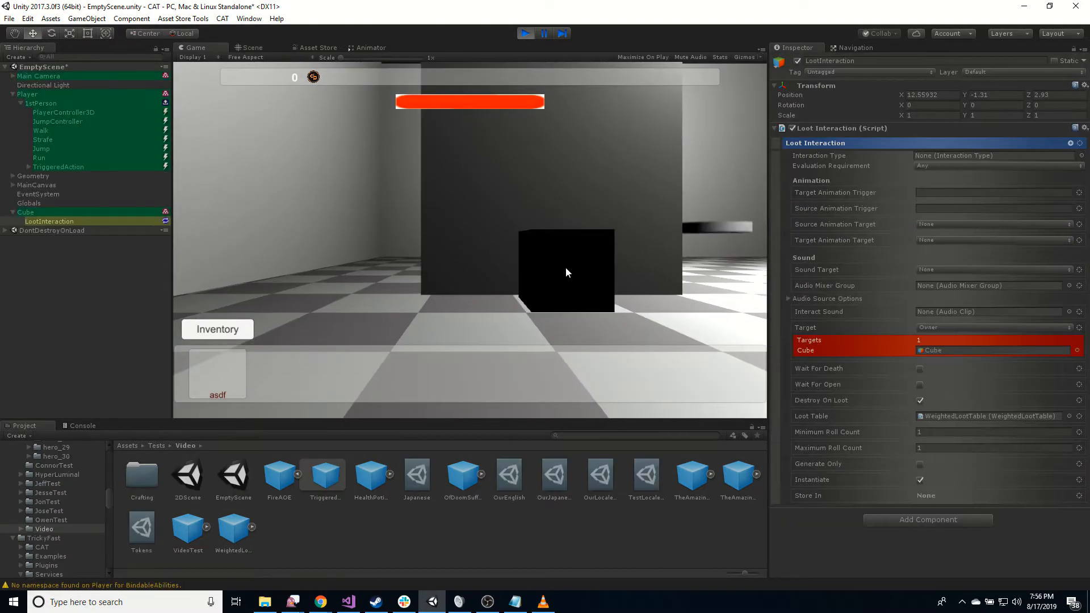
click(560, 272)
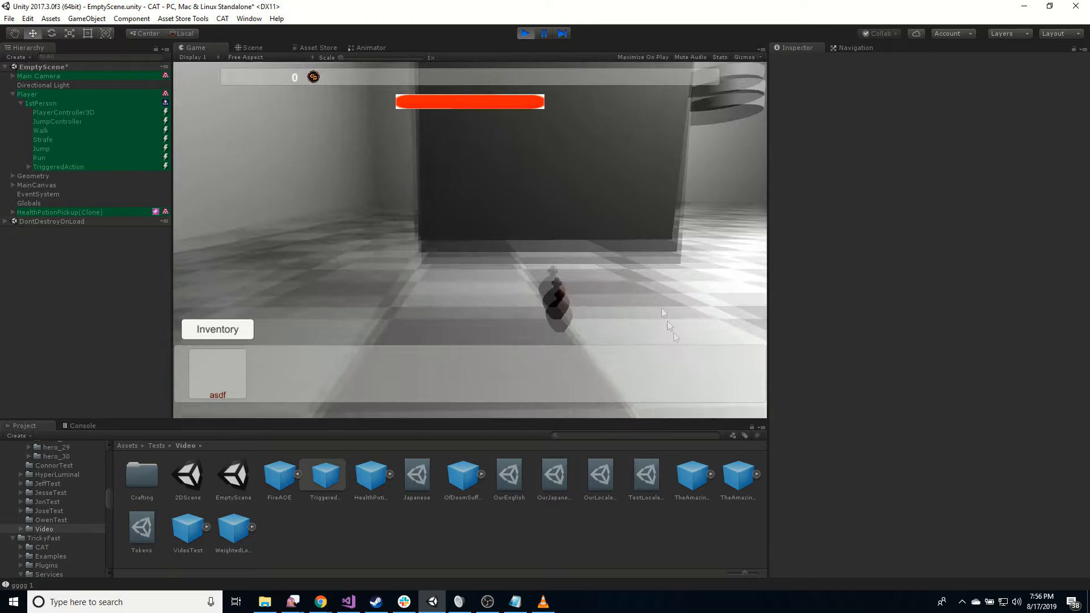
click(532, 255)
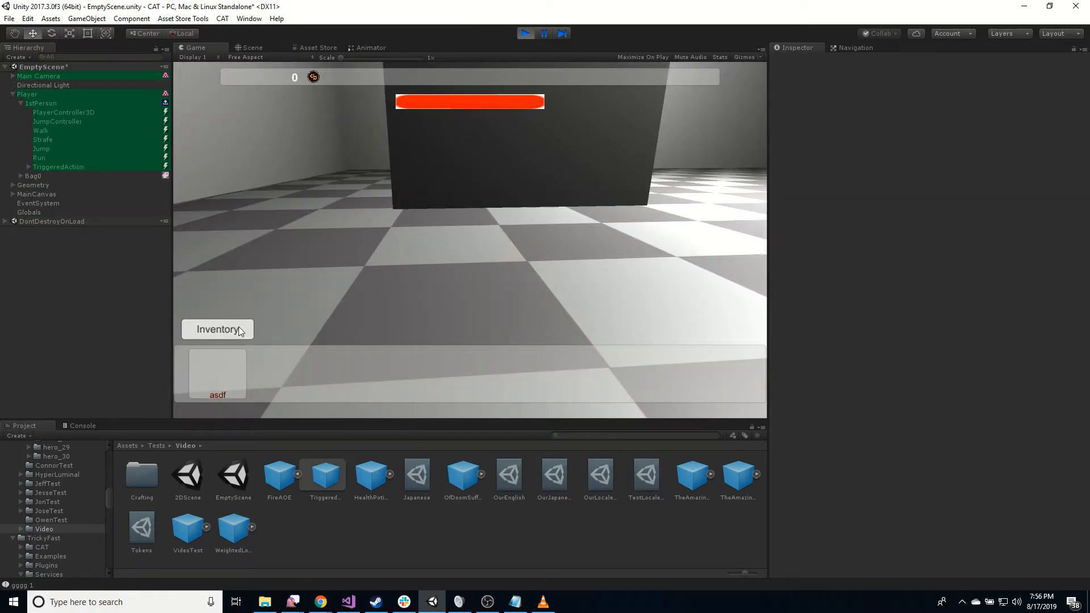
click(218, 330)
click(596, 150)
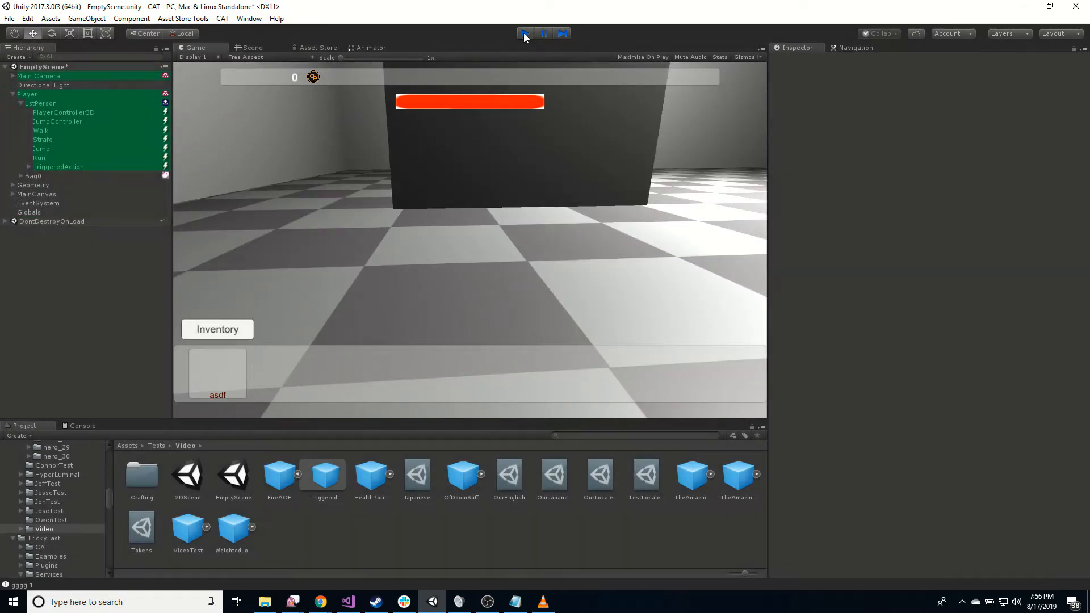
click(525, 34)
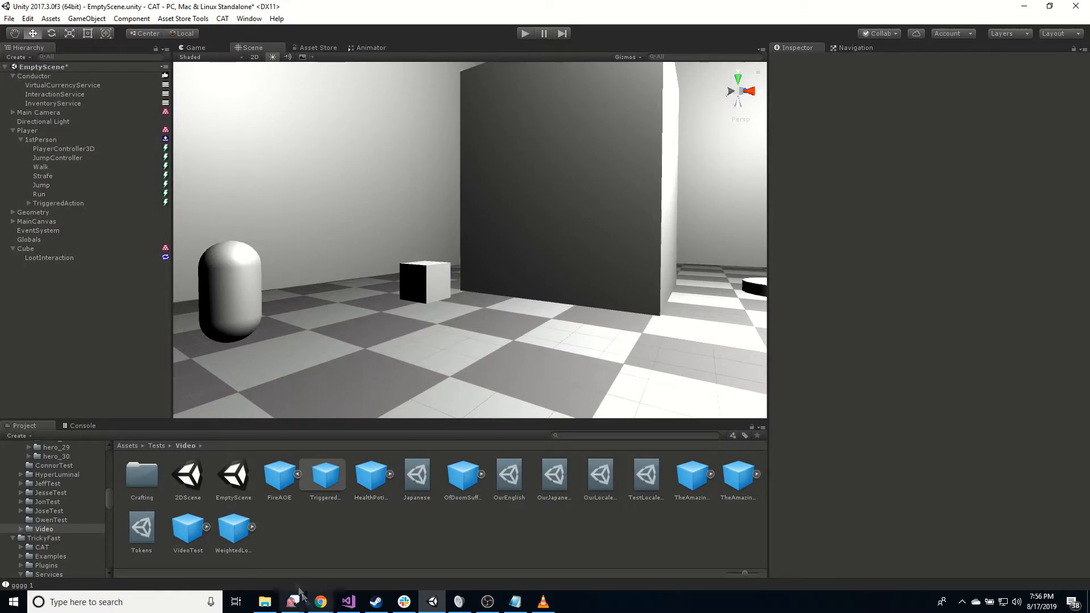
- Place an instance of the WeightedLootTable prefab in the scene hierarchy and expand it to inspect its InventoryItemLootItem
click(222, 533)
drag(239, 538, 46, 291)
click(13, 267)
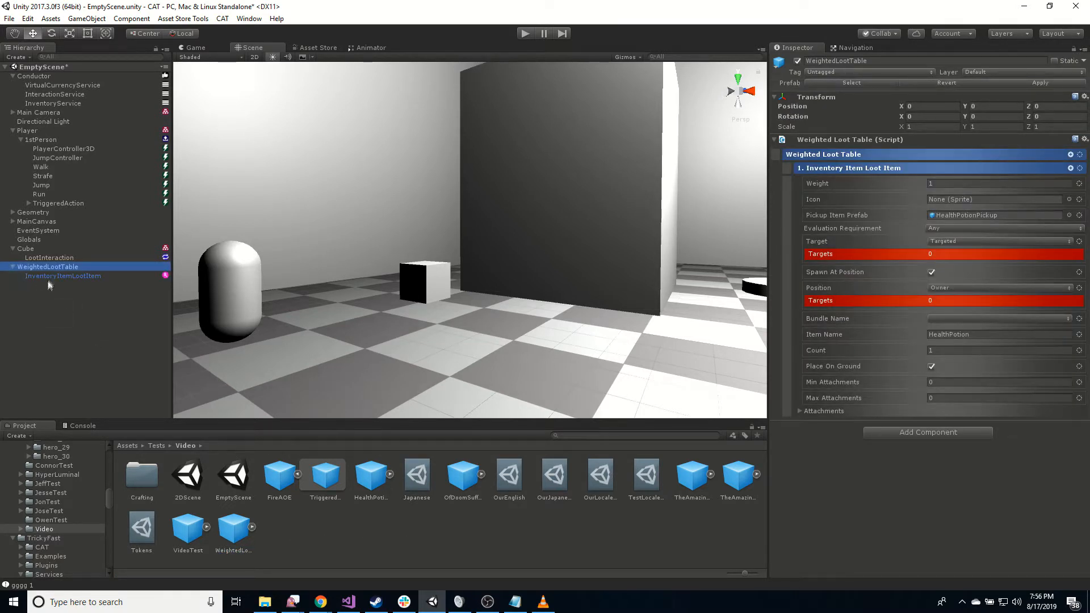
click(62, 276)
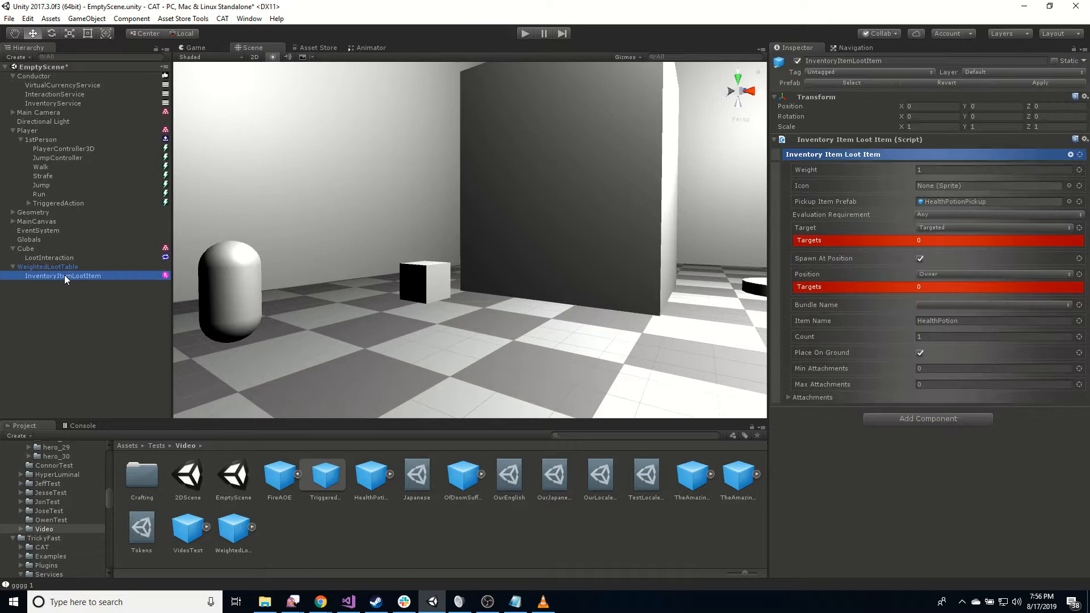
click(59, 267)
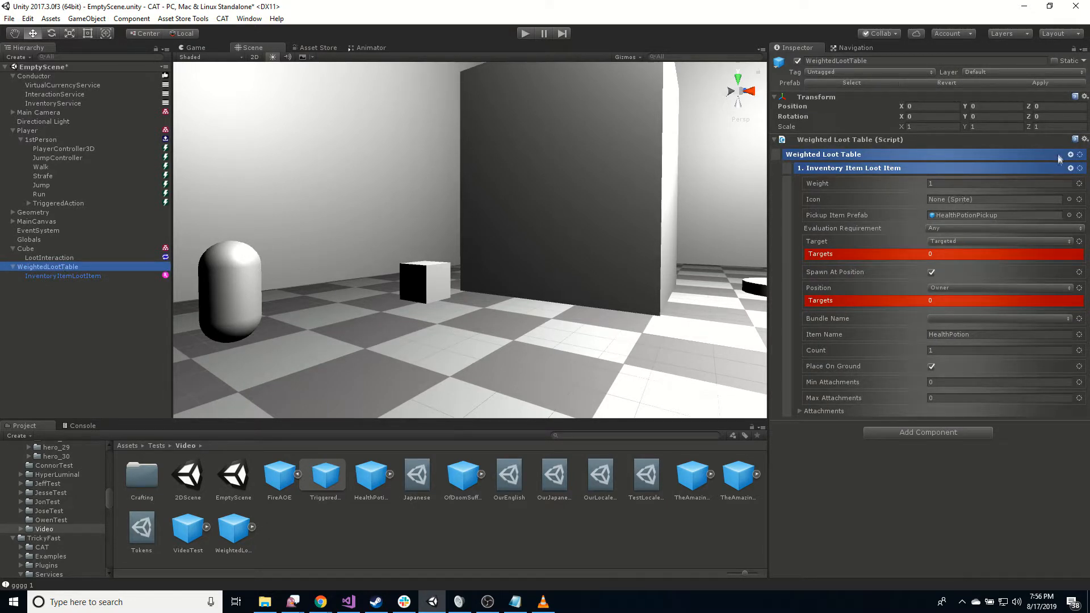
- Add a CAT Virtual Currency Loot Item as a child of the WeightedLootTable
right_click(73, 268)
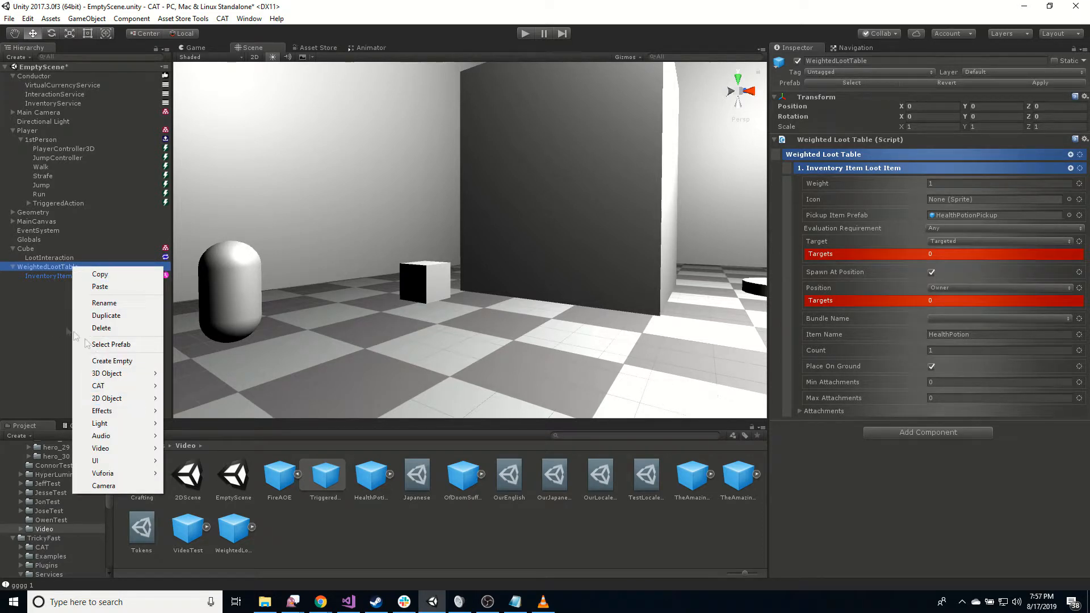
mouse_move(122, 386)
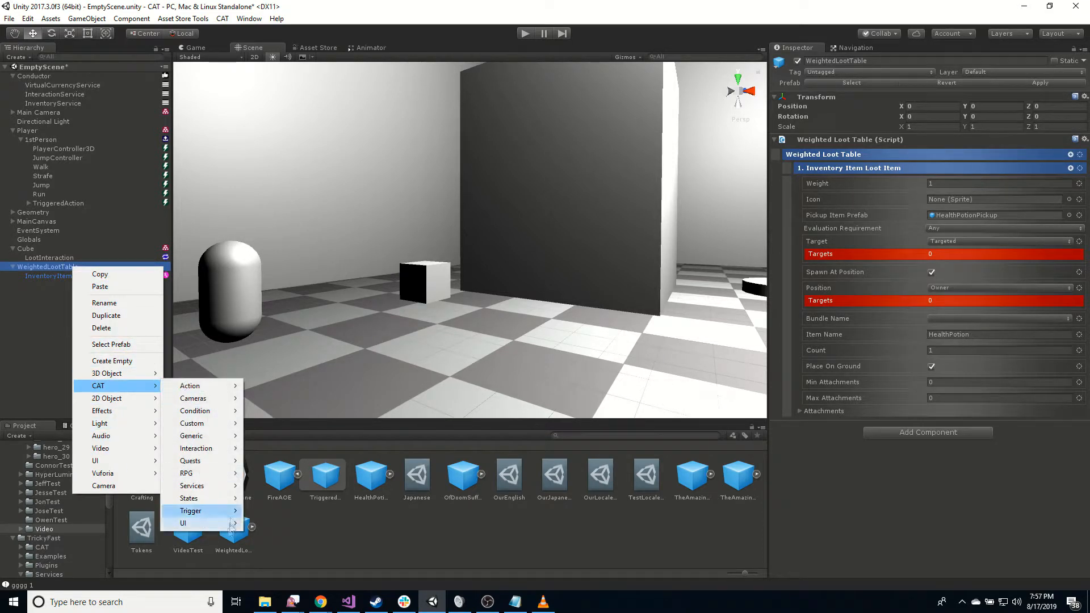
mouse_move(209, 474)
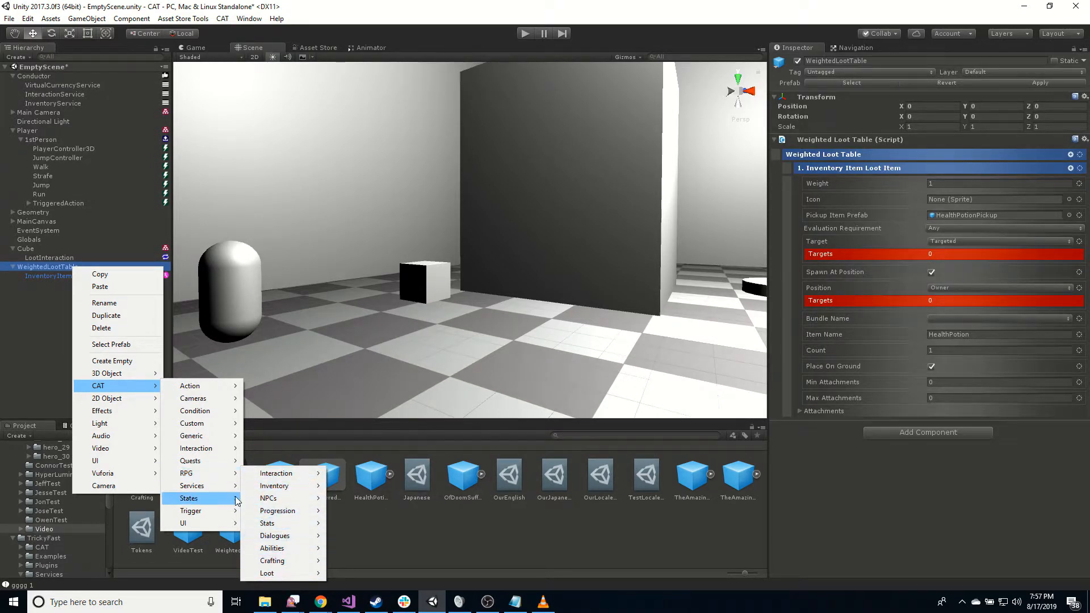
mouse_move(293, 574)
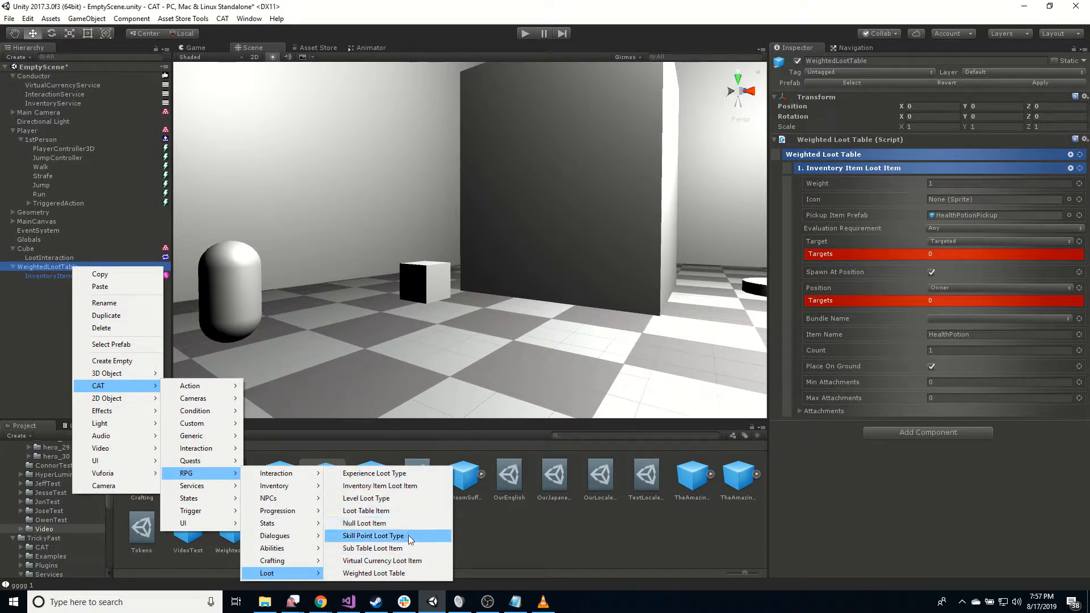
click(420, 560)
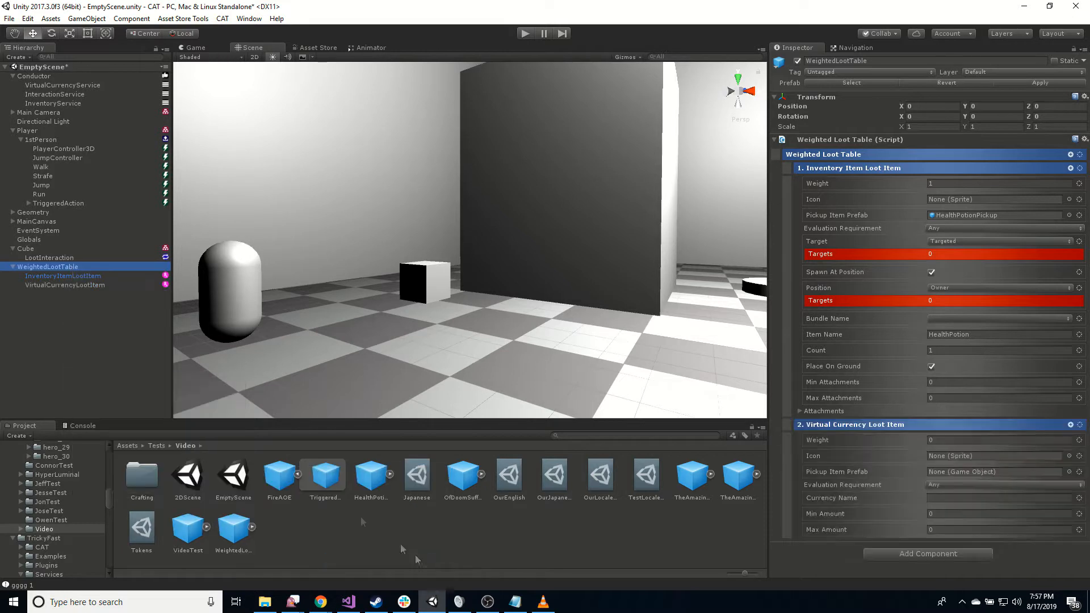
- Set the VirtualCurrencyLootItem's weight to 1 and its currency name to Cherries, checking the name in the VirtualCurrencyService's currencies
click(76, 285)
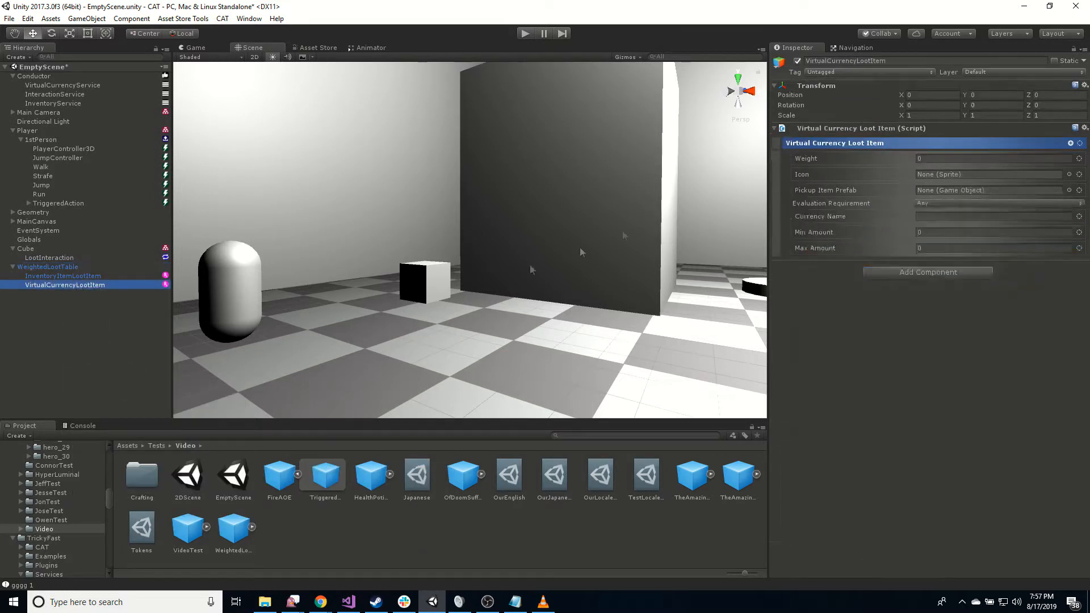
click(929, 159)
text(1)
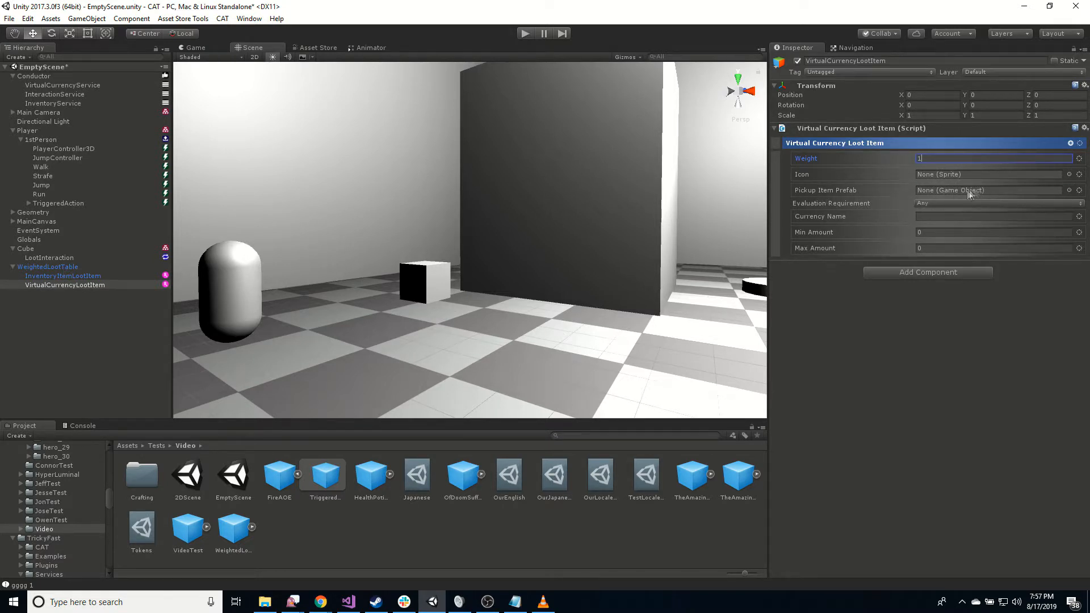
click(950, 215)
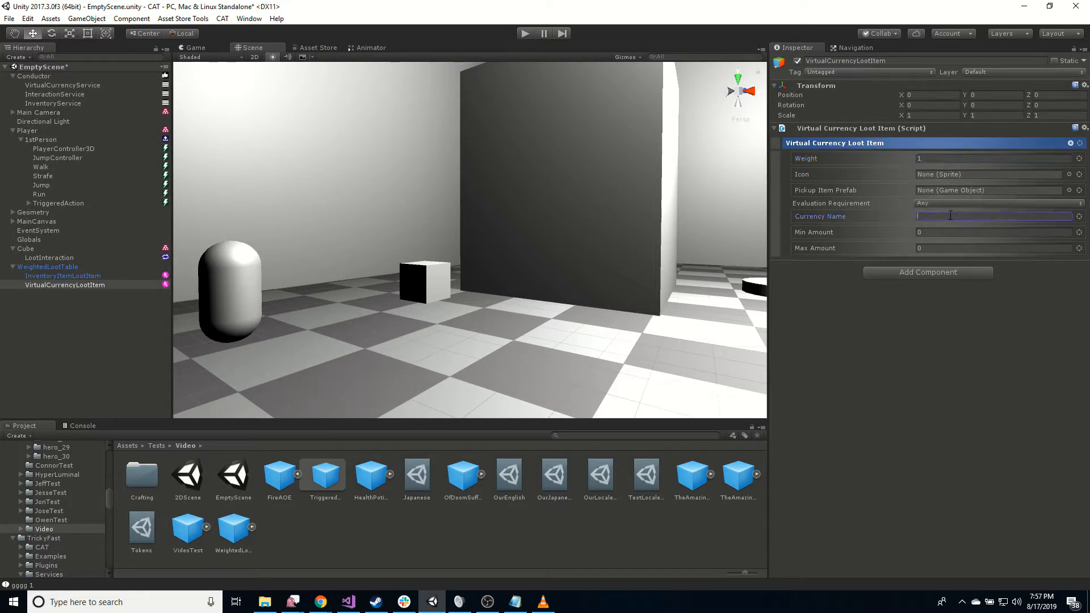
click(74, 86)
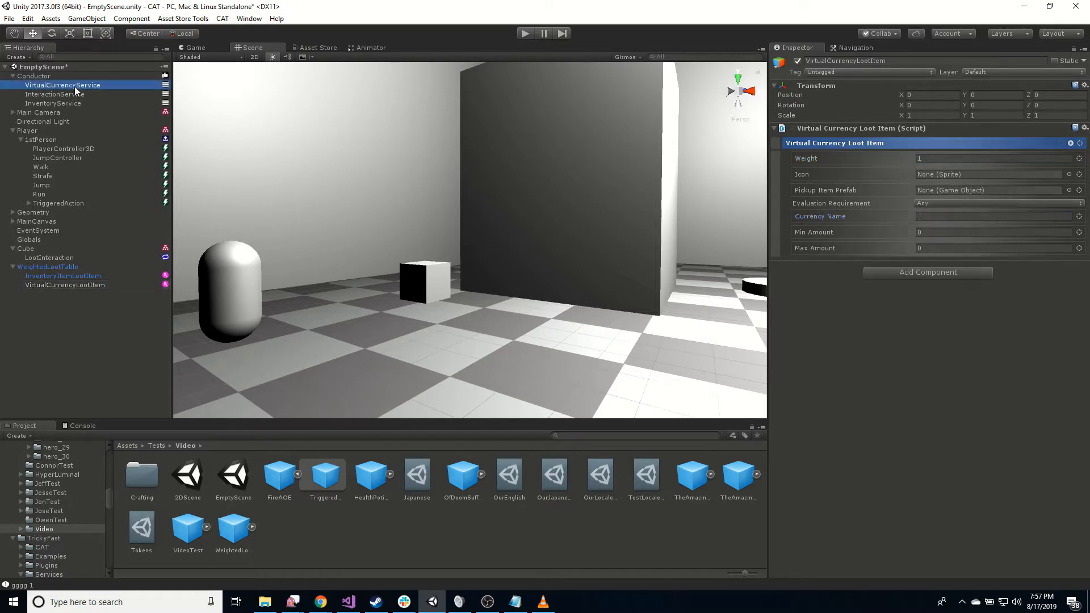
click(774, 147)
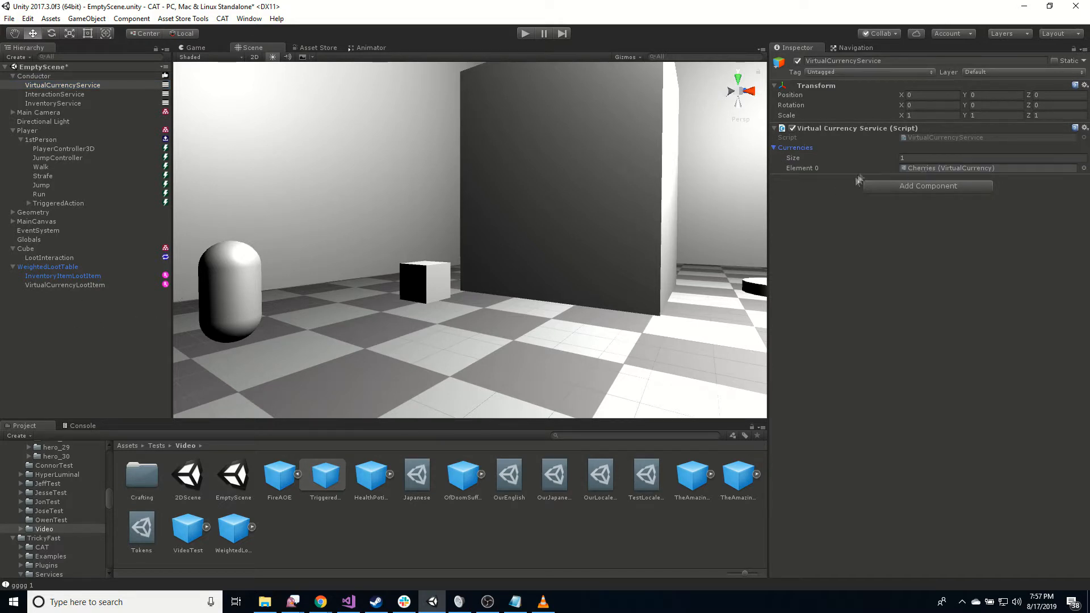
click(112, 285)
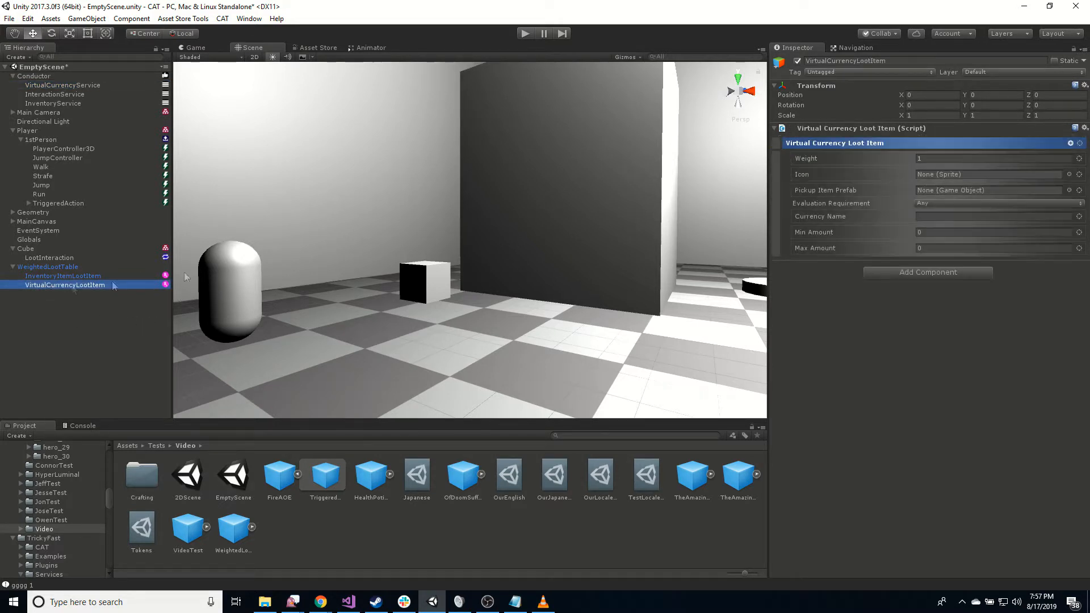
click(950, 217)
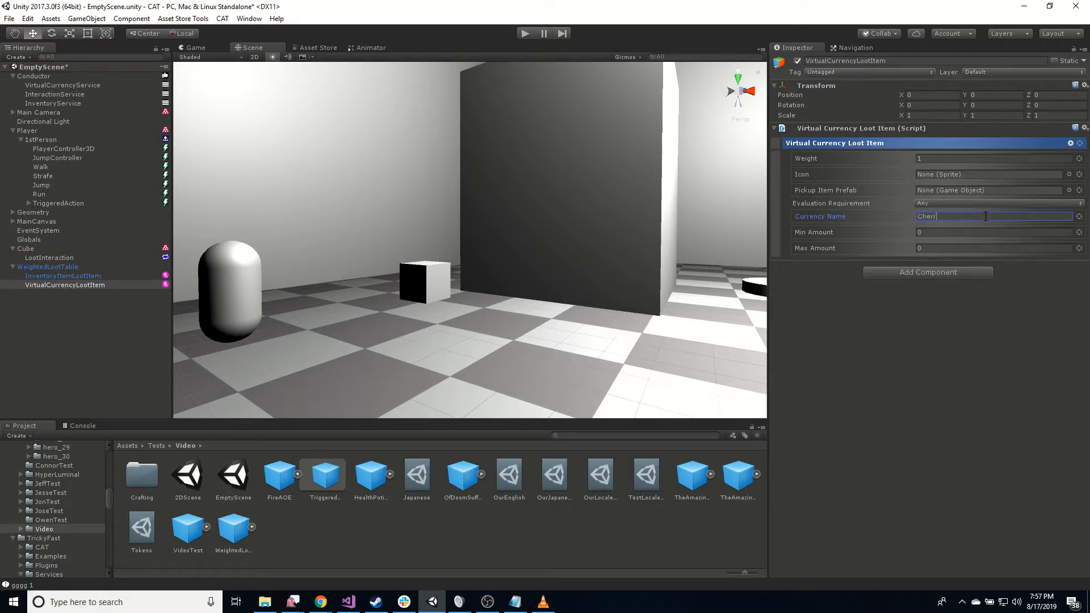
- Set the VirtualCurrencyLootItem's minimum amount to 5 and maximum amount to 15, and return to the WeightedLootTable
click(862, 233)
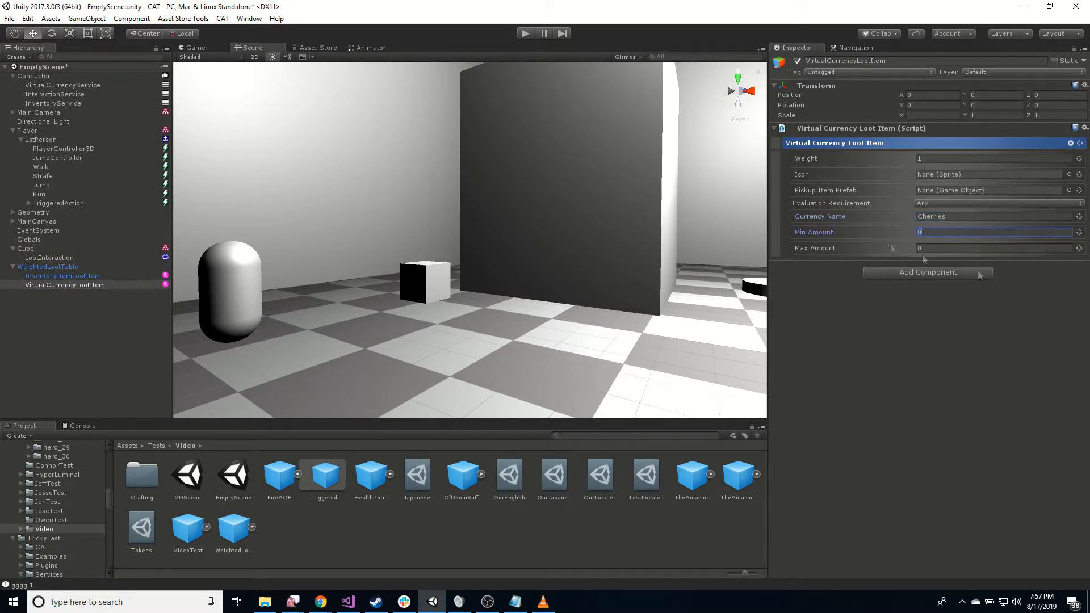
text(5)
key(Tab)
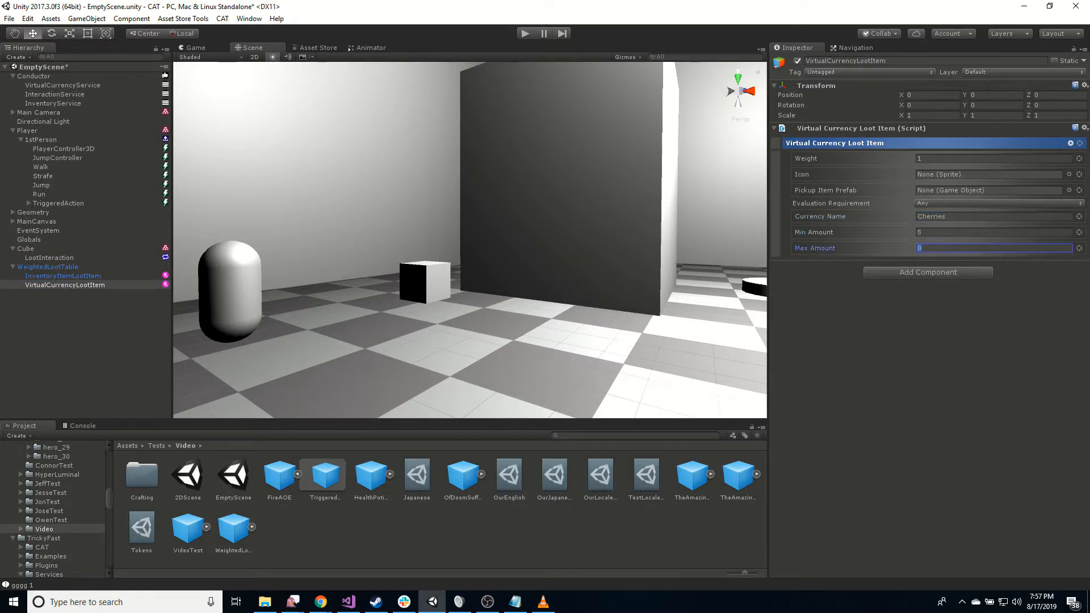
text(15)
key(Return)
click(76, 391)
click(55, 265)
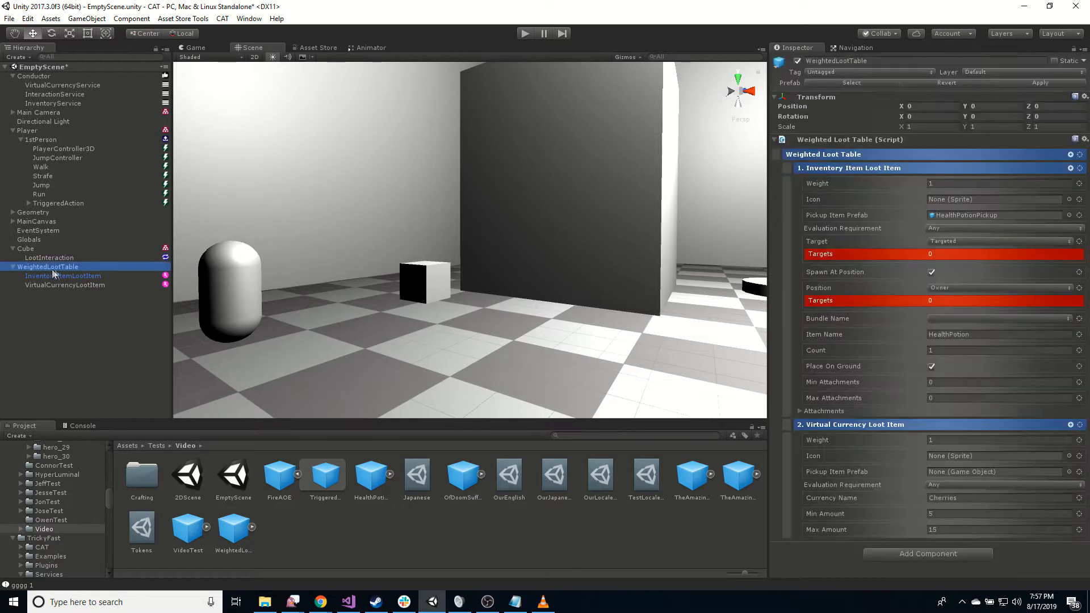
- Apply the loot table changes to the WeightedLootTable prefab and set the cube's LootInteraction minimum and maximum roll counts to 2
click(1036, 84)
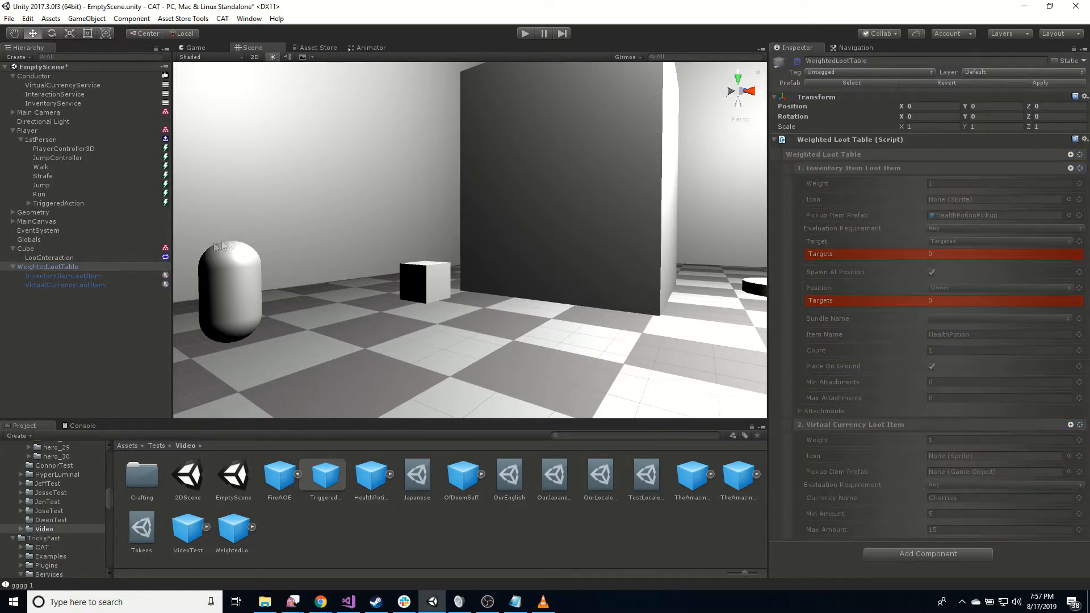
click(54, 259)
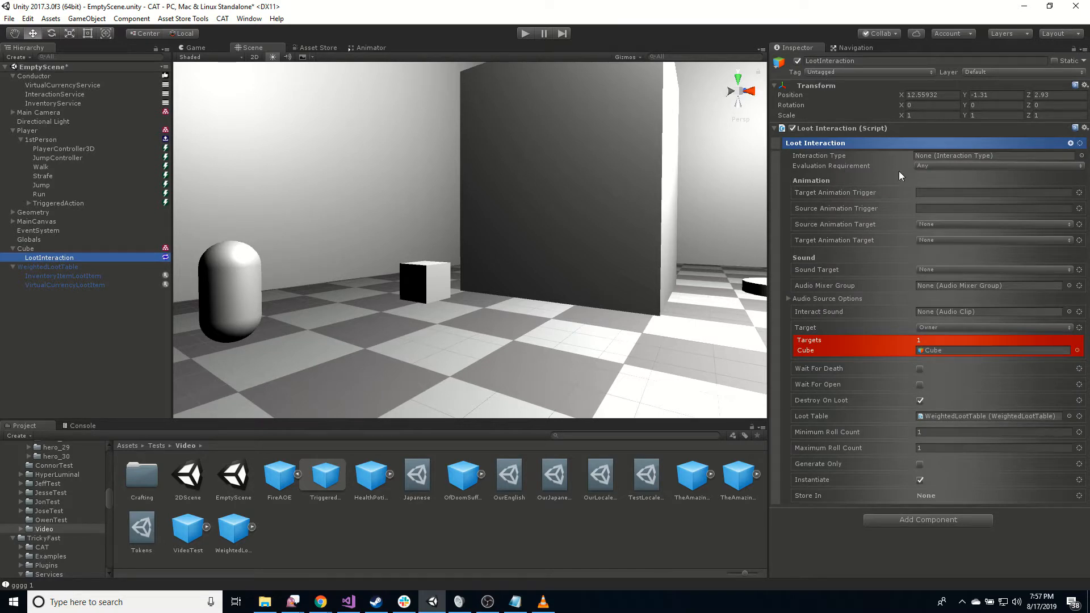
click(936, 434)
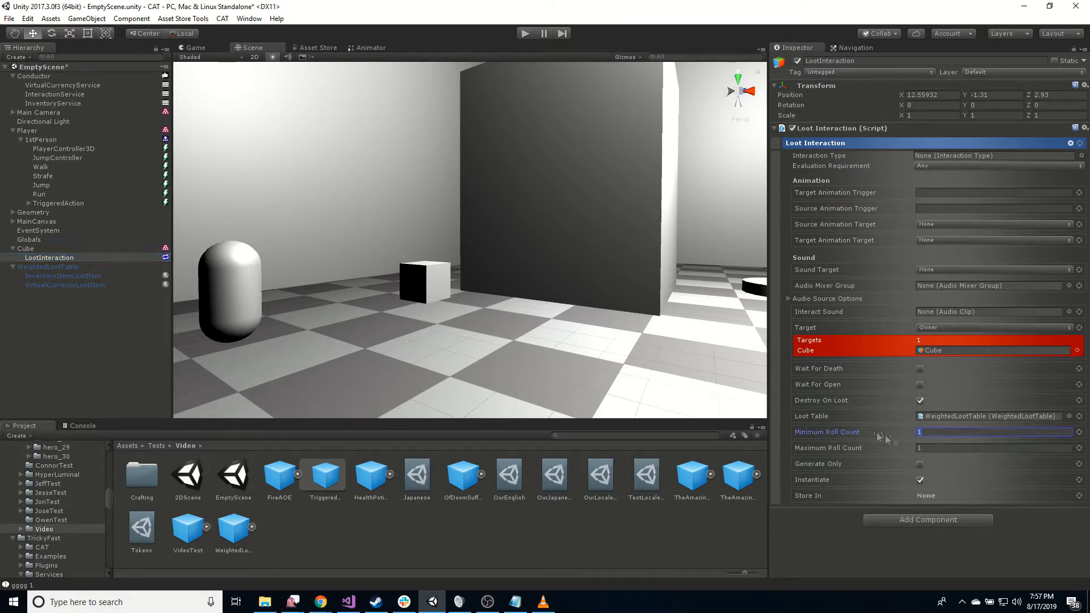
click(937, 447)
text(2)
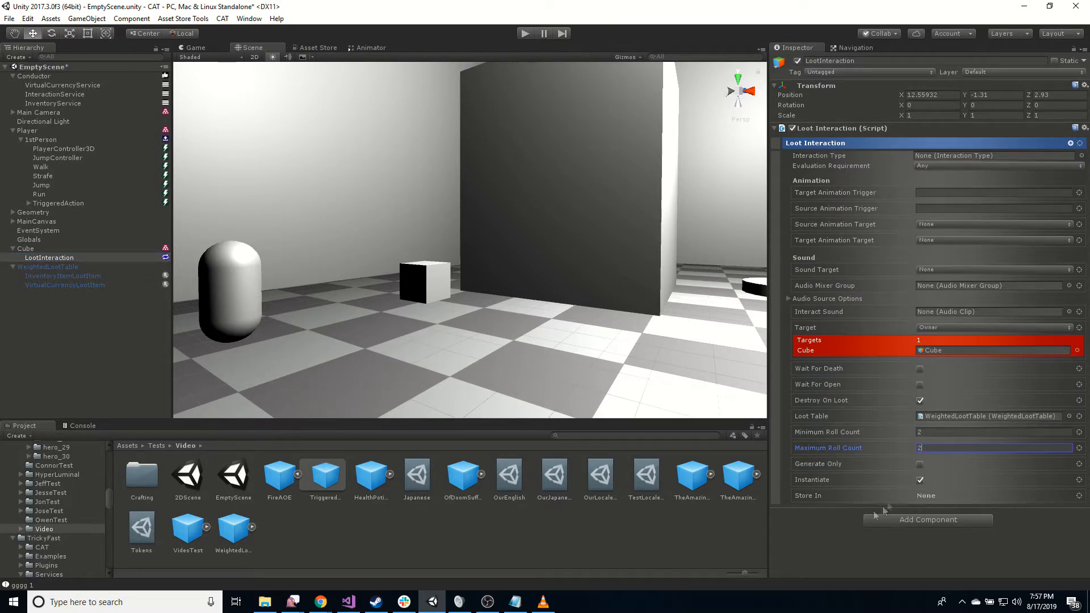
key(Return)
- Play-test the scene twice, looting the cube to check the drops from the weighted loot table
click(525, 34)
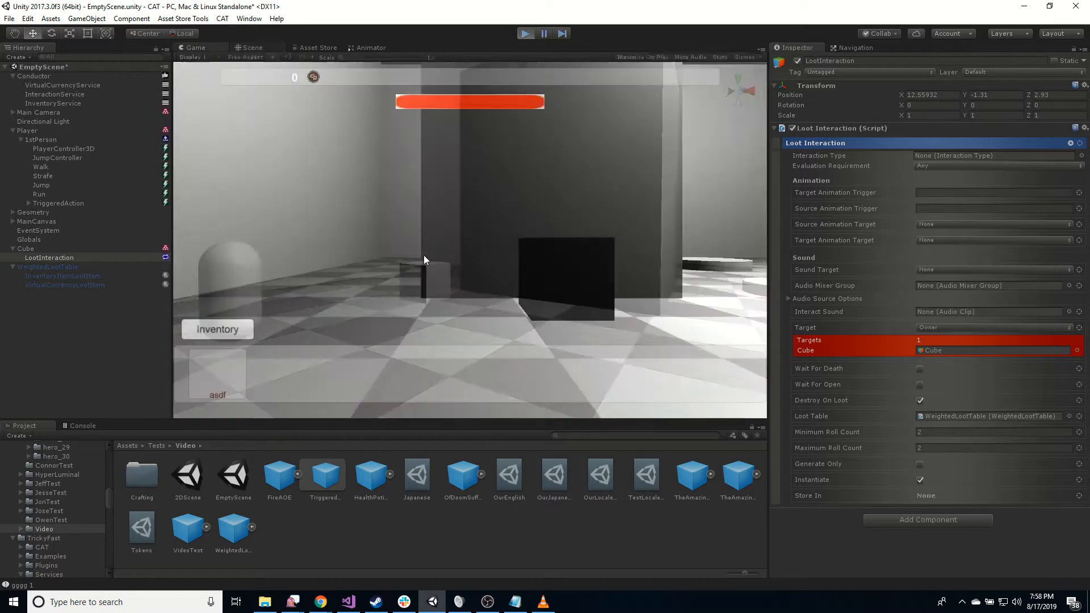
click(566, 272)
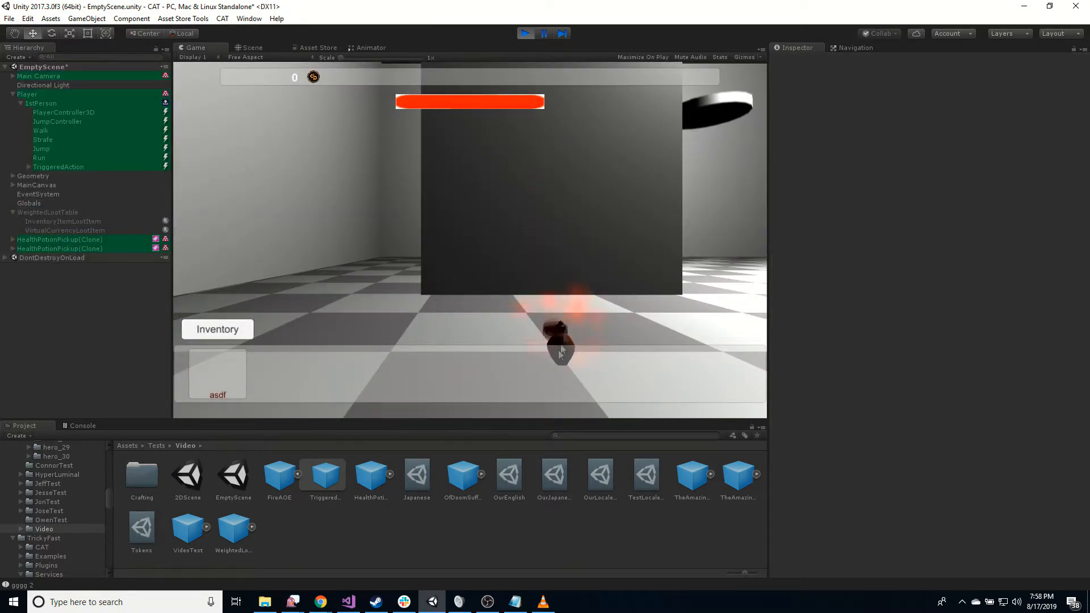
click(525, 34)
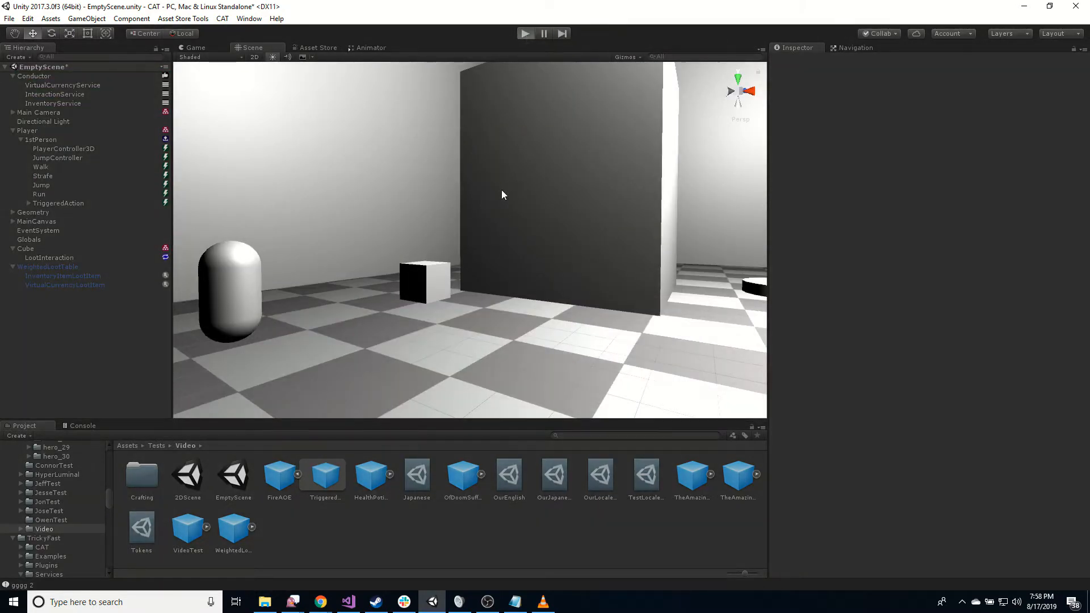
key(ctrl+p)
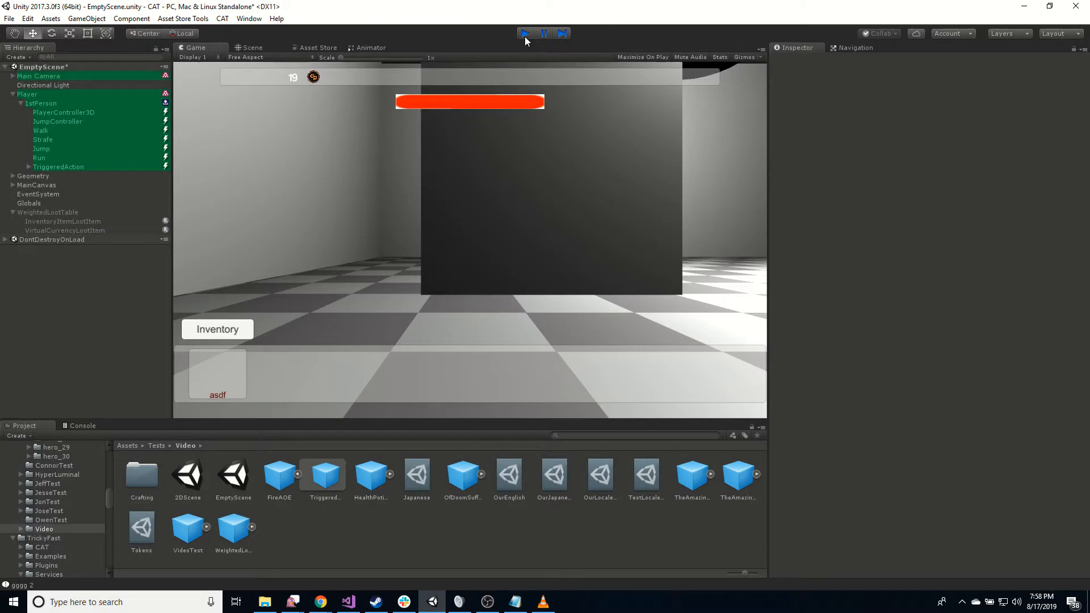
click(524, 34)
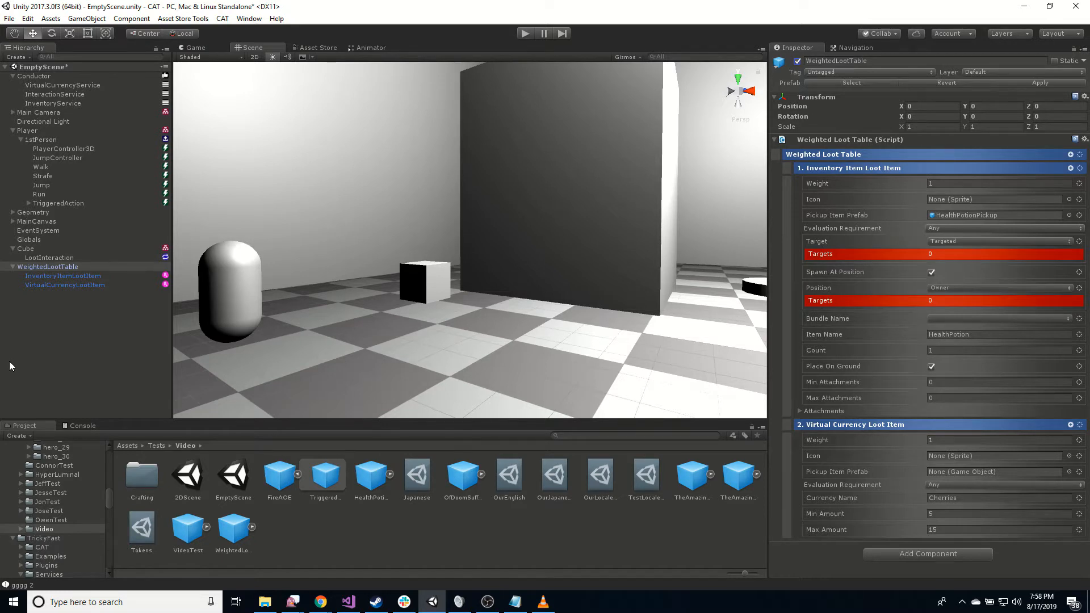
- Add a CAT RPG Inventory Item Loot Item as another child of the WeightedLootTable
click(73, 267)
right_click(74, 268)
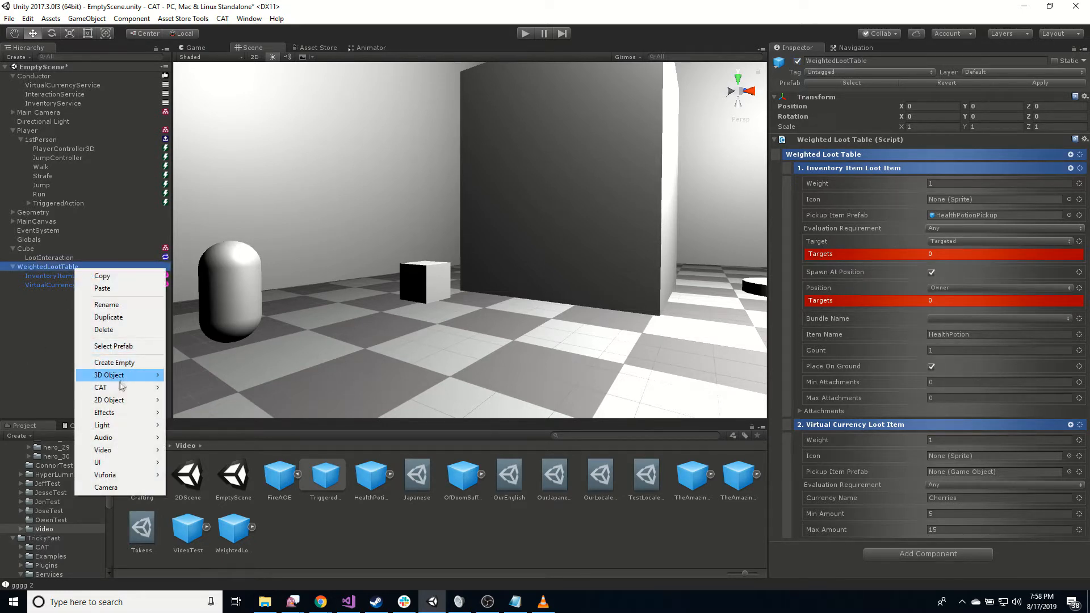
mouse_move(119, 387)
mouse_move(201, 475)
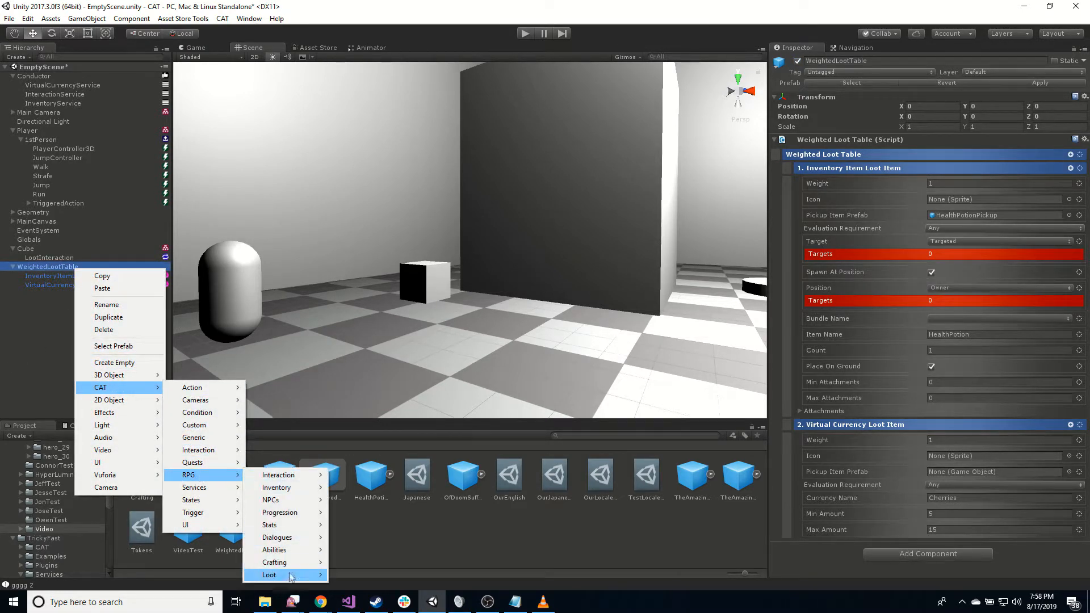
mouse_move(269, 575)
click(396, 488)
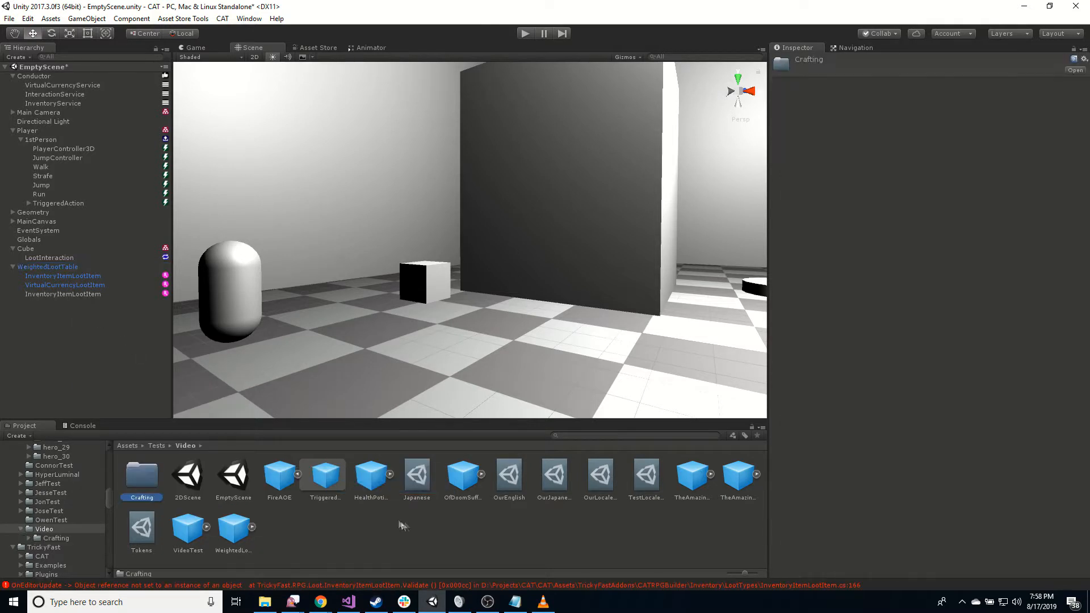
- Set the new InventoryItemLootItem's weight to 5 and assign ThisWasBobsSwordPickup from the CompleteGame Pickups folder as its pickup item prefab
click(79, 294)
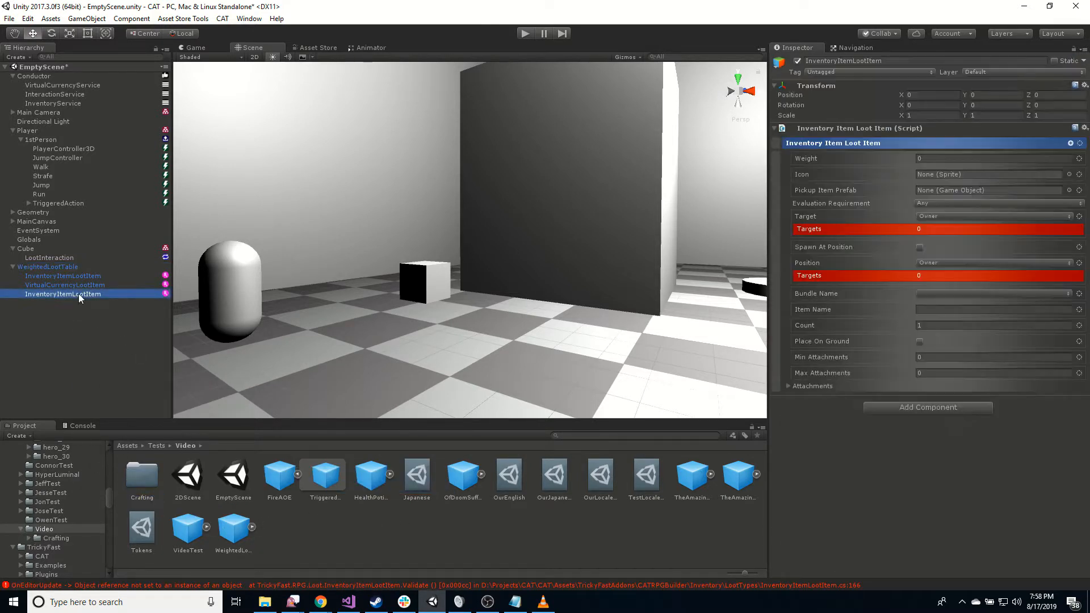
click(813, 142)
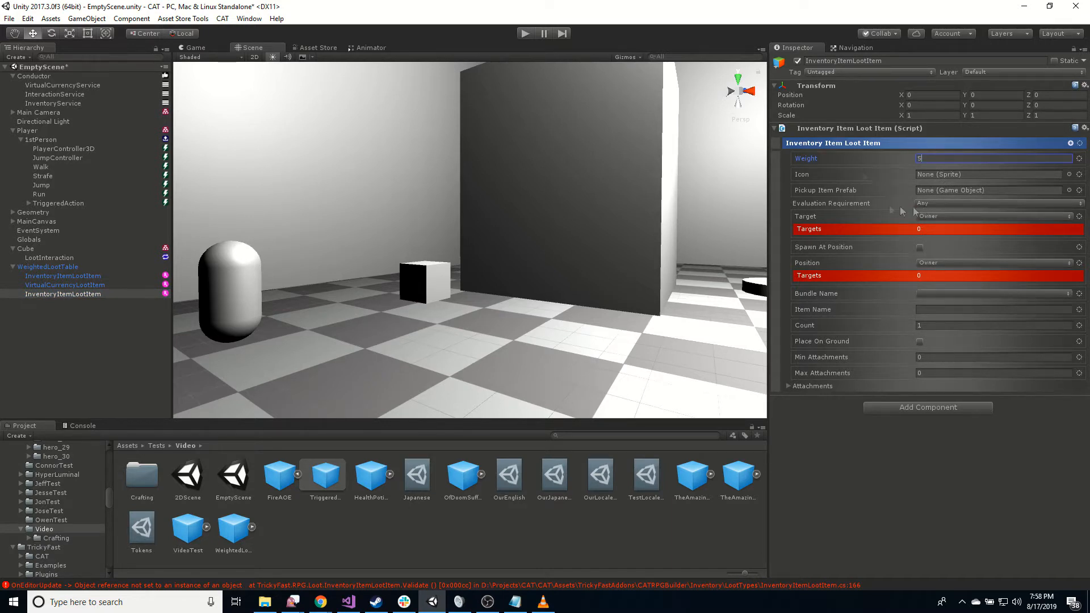
scroll(70, 502, down, 10)
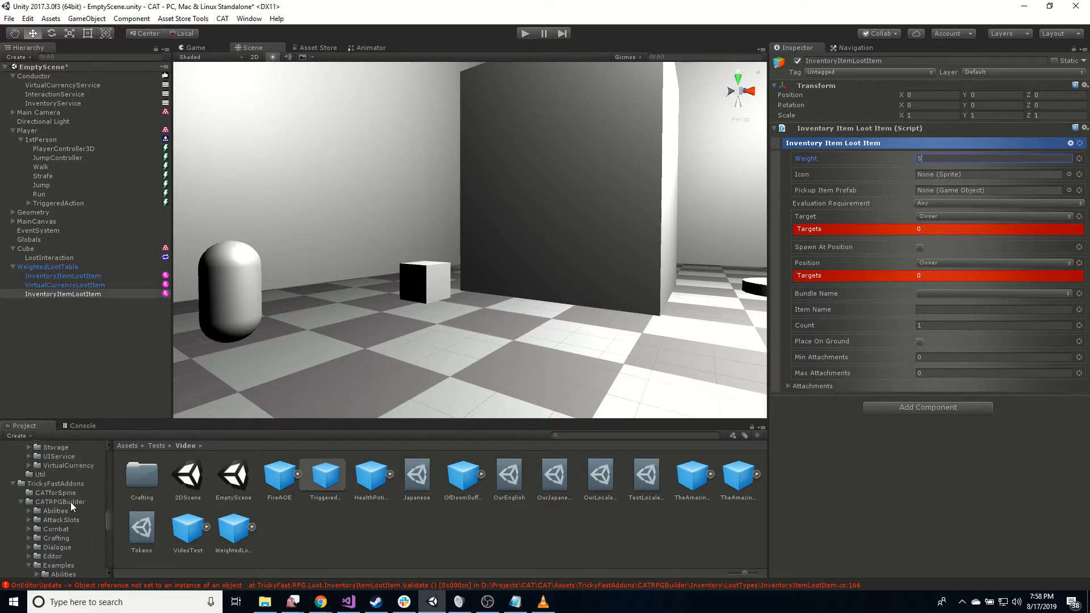
scroll(83, 548, down, 5)
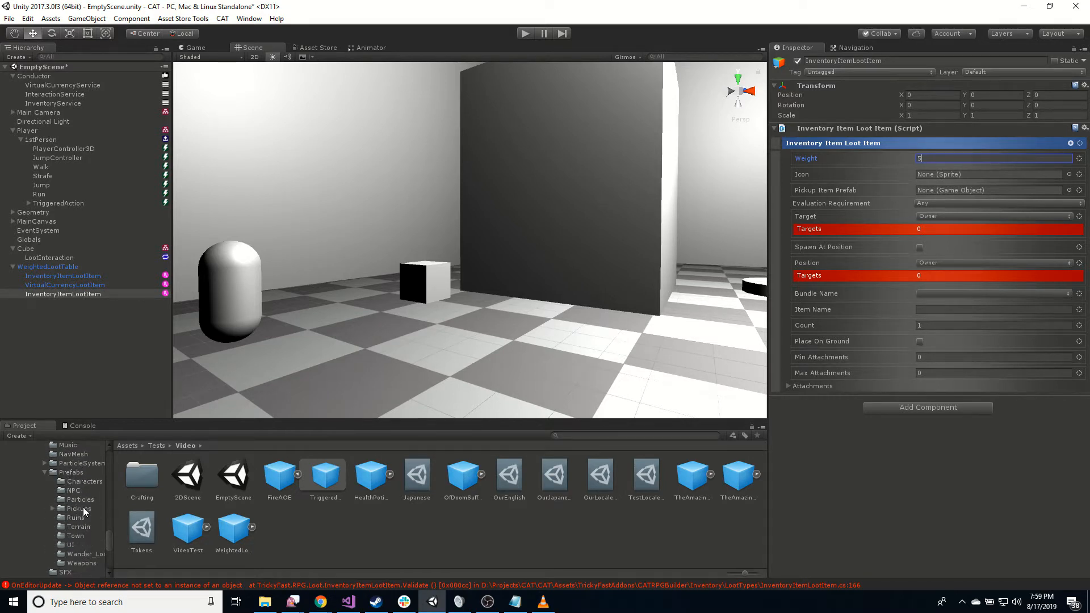
click(86, 510)
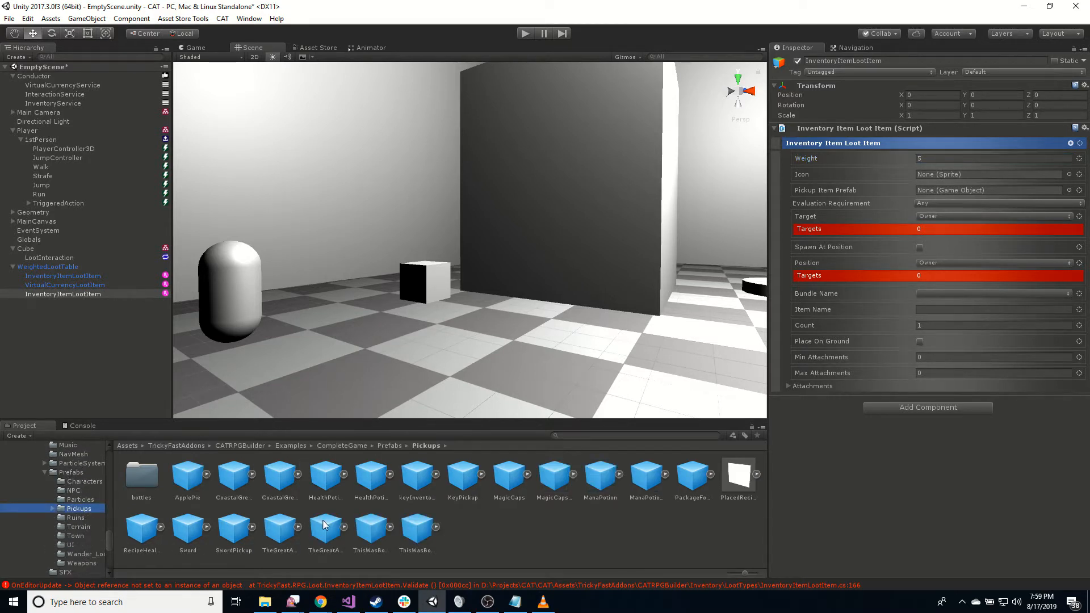
drag(418, 535, 950, 194)
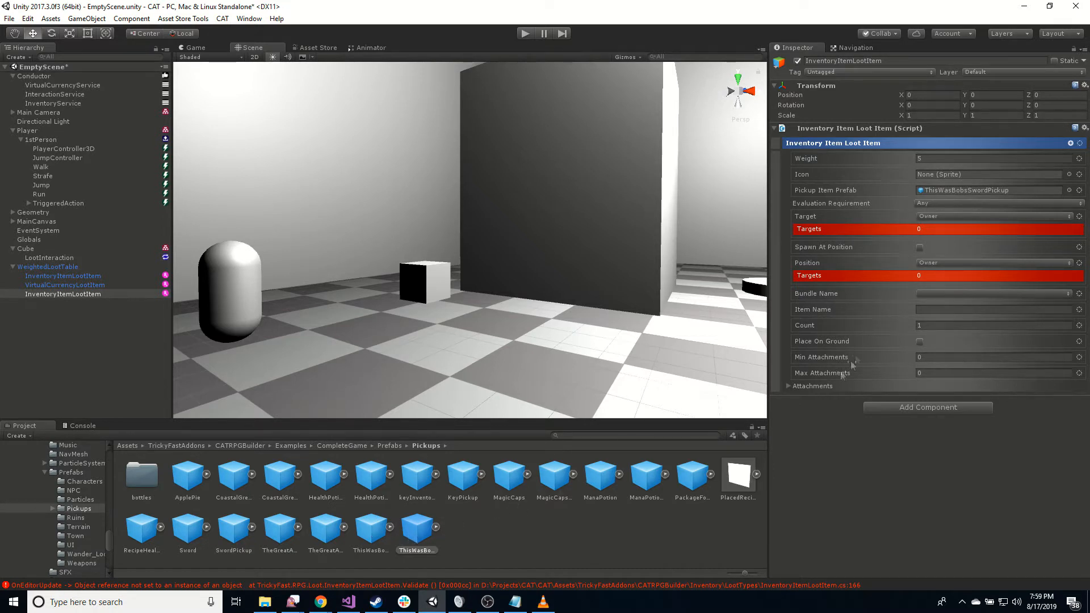
- Set the new loot item's item name to ThisWasBobsSword and enable Place On Ground
click(939, 310)
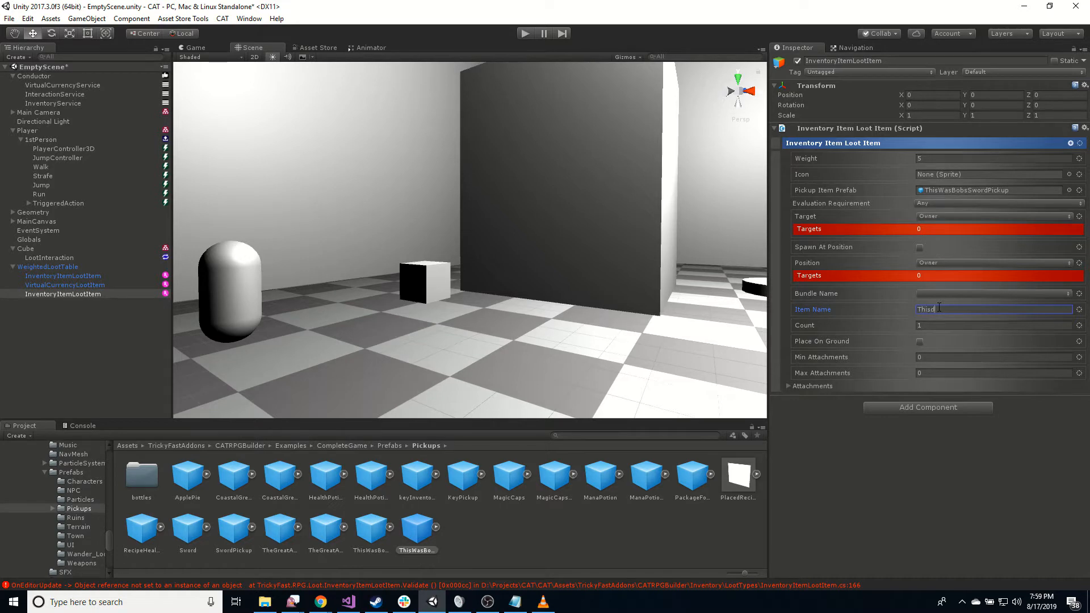
text(ThisWasBobsSwor)
click(919, 342)
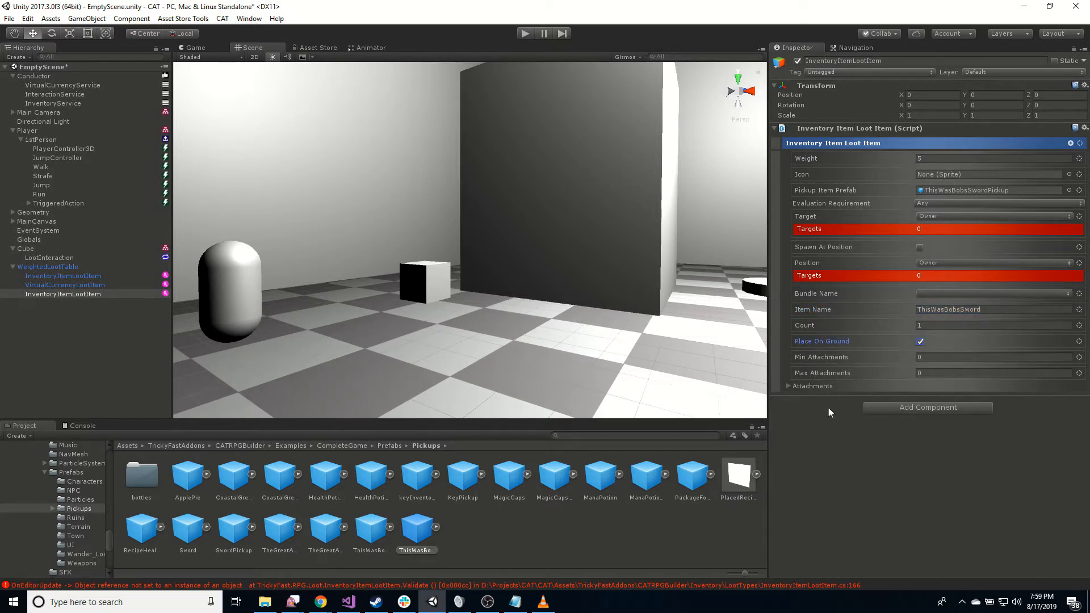
- Set the sword loot item's minimum attachments to 1, maximum attachments to 2 and attachments list size to 2
click(789, 386)
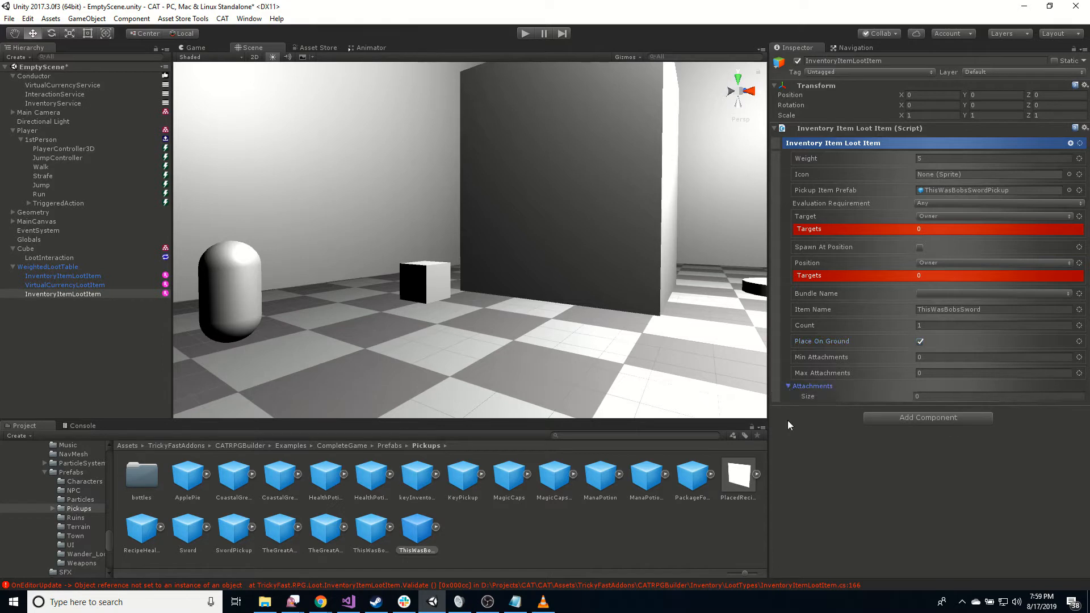
click(793, 357)
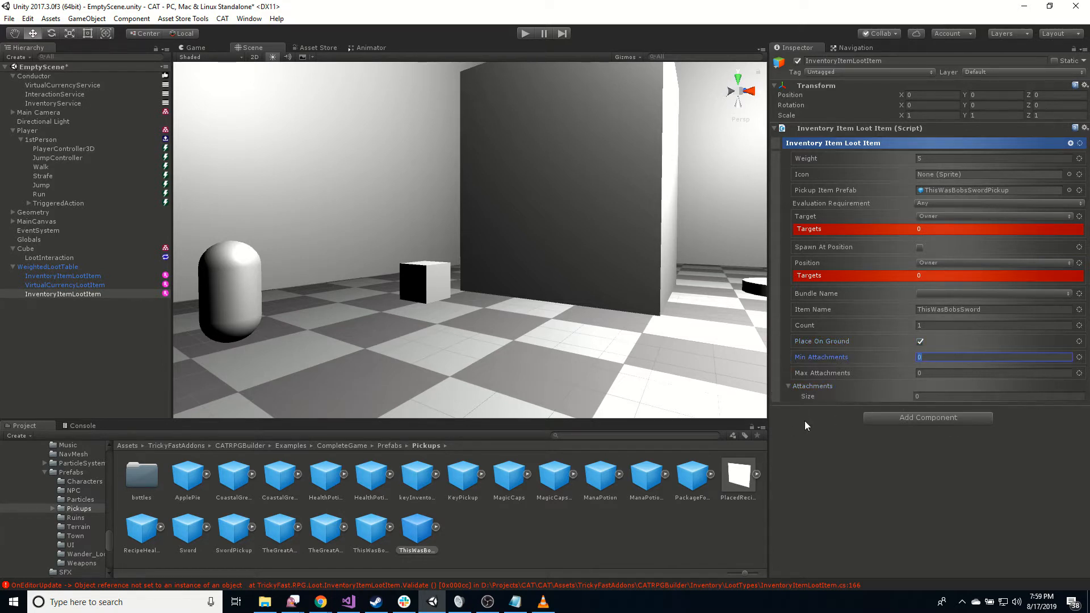
text(1)
key(Tab)
text(2)
key(Tab)
text(2)
key(Return)
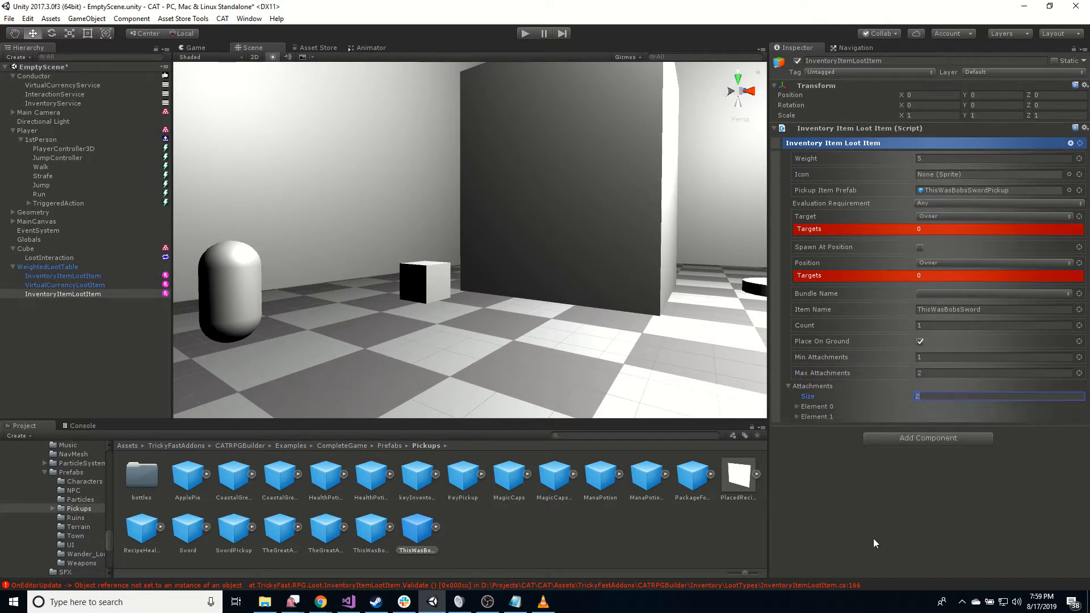
- Increase the InventoryService's available items to 2 and assign ThisWasBobsSword as the second item
scroll(57, 522, down, 8)
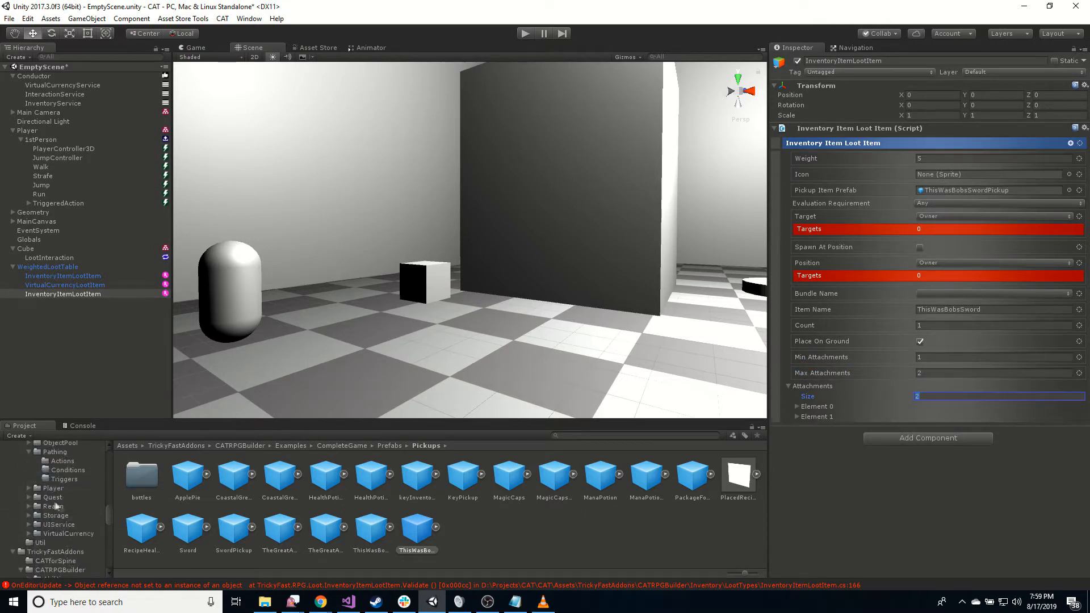
scroll(80, 541, down, 10)
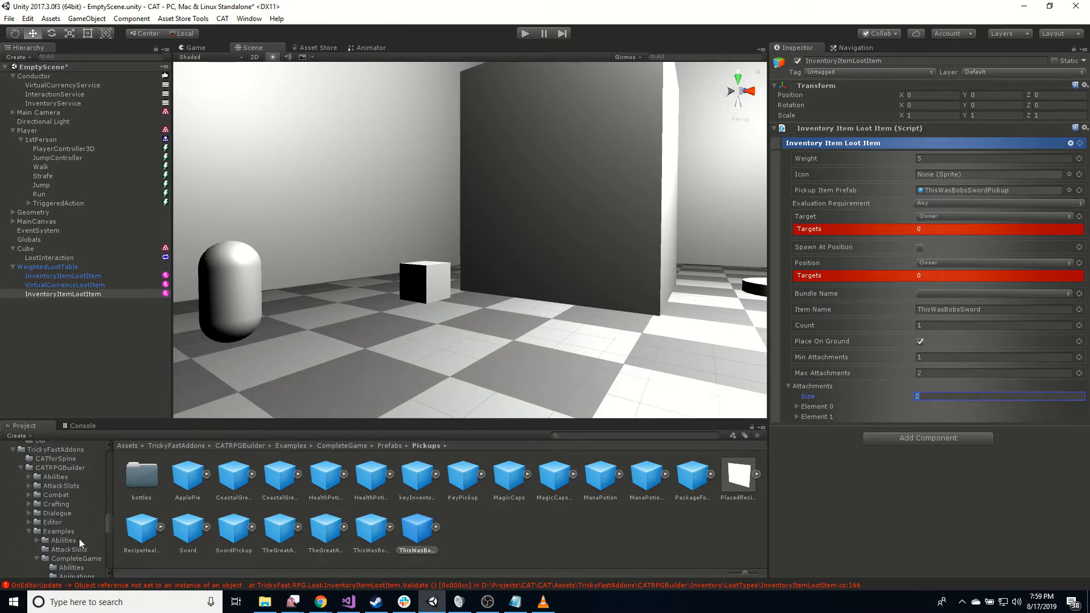
click(71, 103)
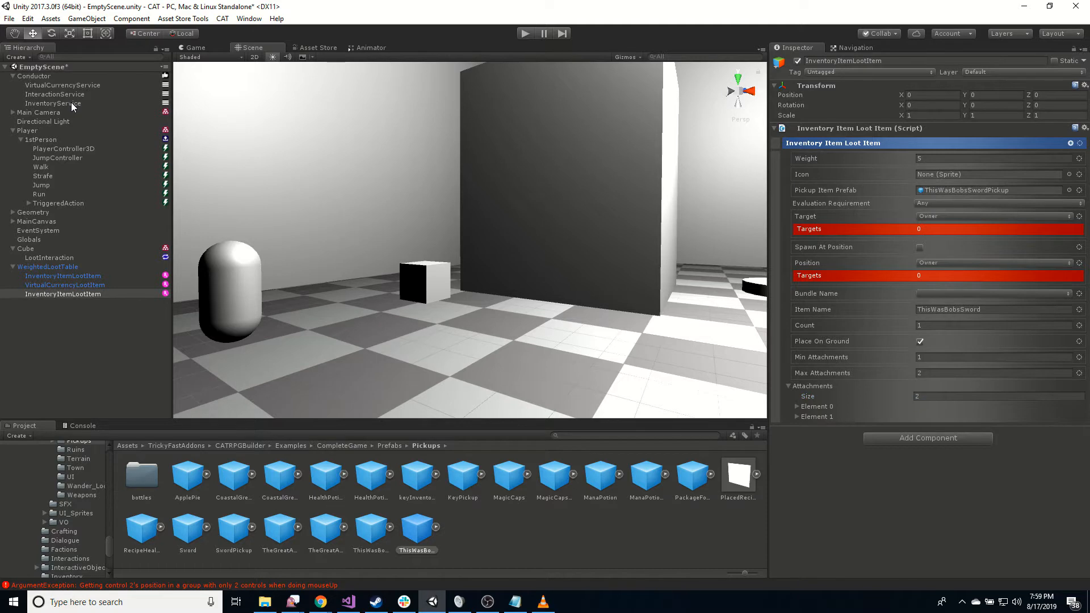
click(70, 102)
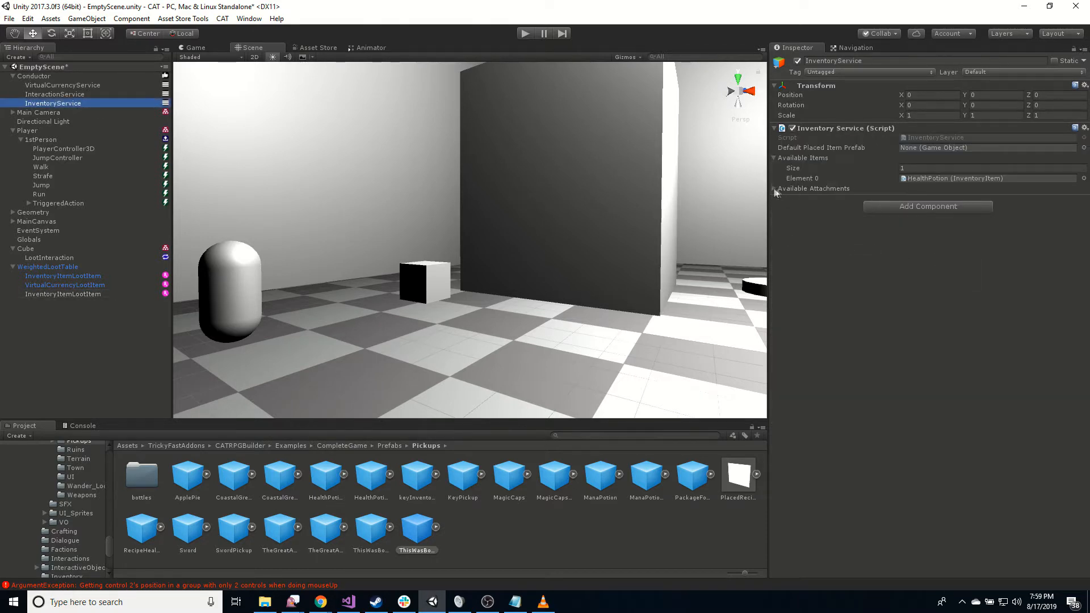
click(858, 170)
text(2)
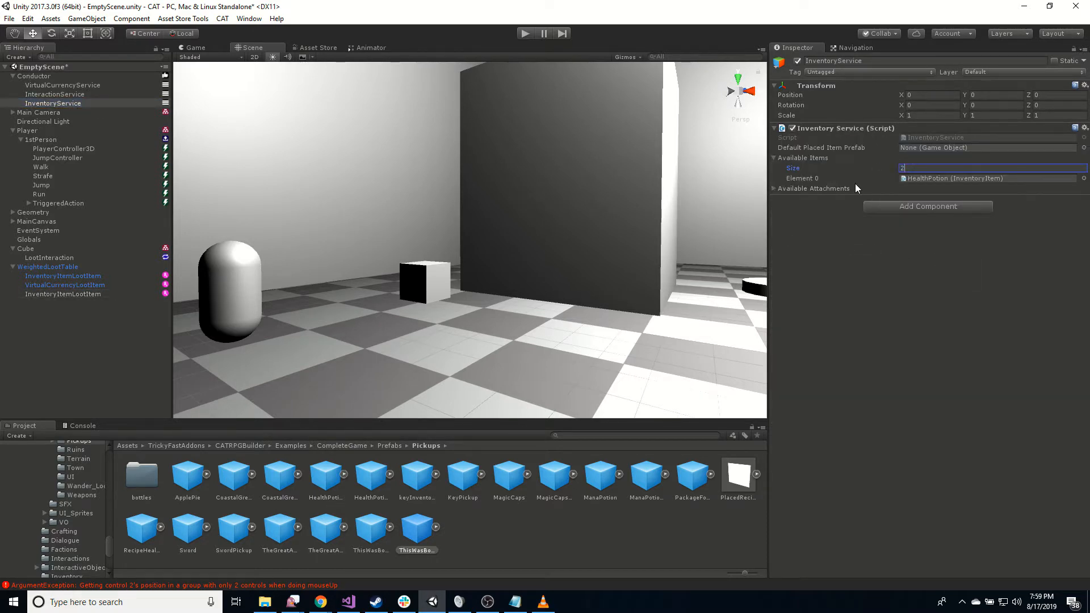
key(Return)
mouse_move(417, 528)
mouse_down()
mouse_move(891, 281)
mouse_move(933, 192)
mouse_up()
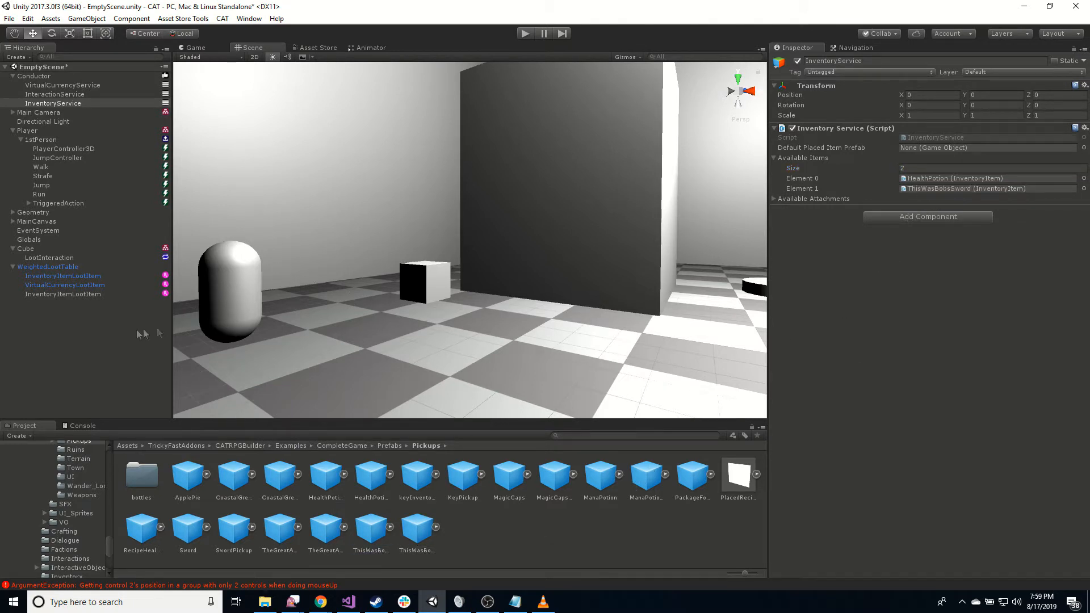
- Set the InventoryService's available attachments size to 2, assign TheAmazingPrefix and OfDoomSuffix from the Video folder, and inspect both prefabs
scroll(32, 526, up, 3)
scroll(62, 514, up, 5)
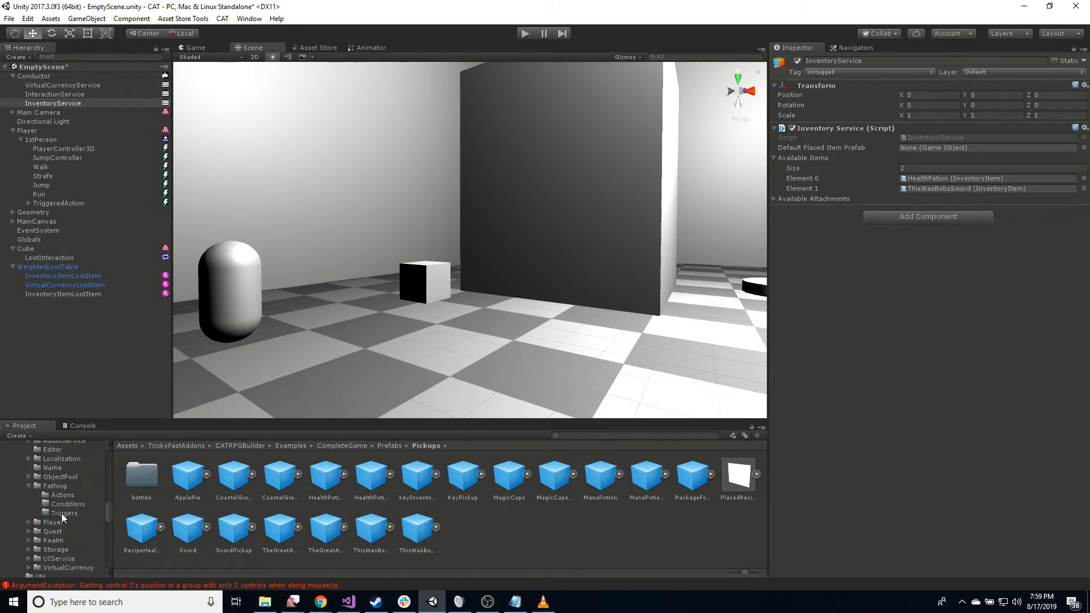
click(44, 494)
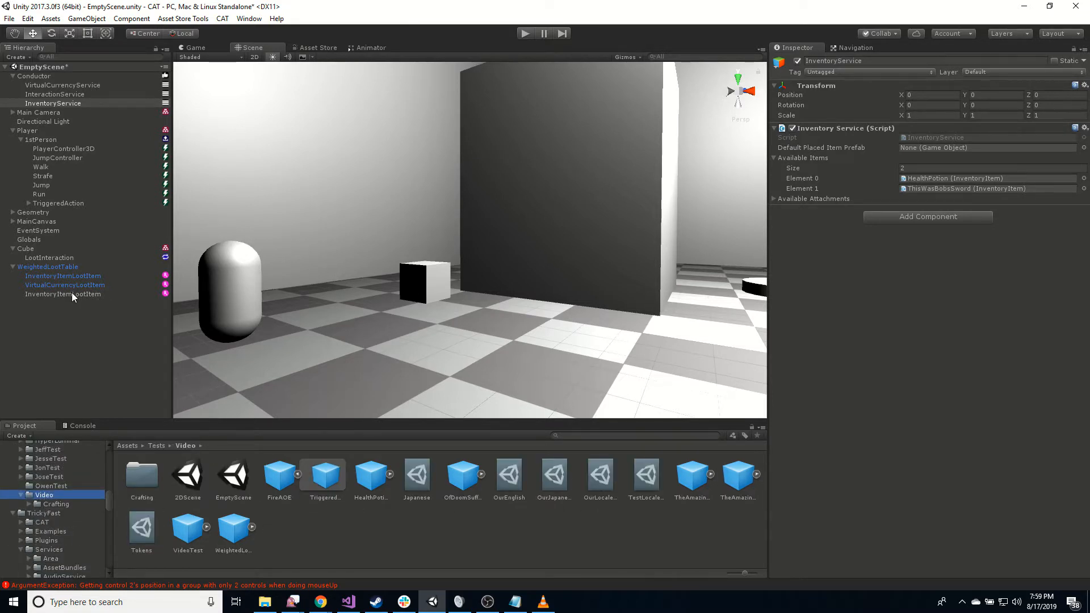
click(774, 198)
click(882, 206)
key(Return)
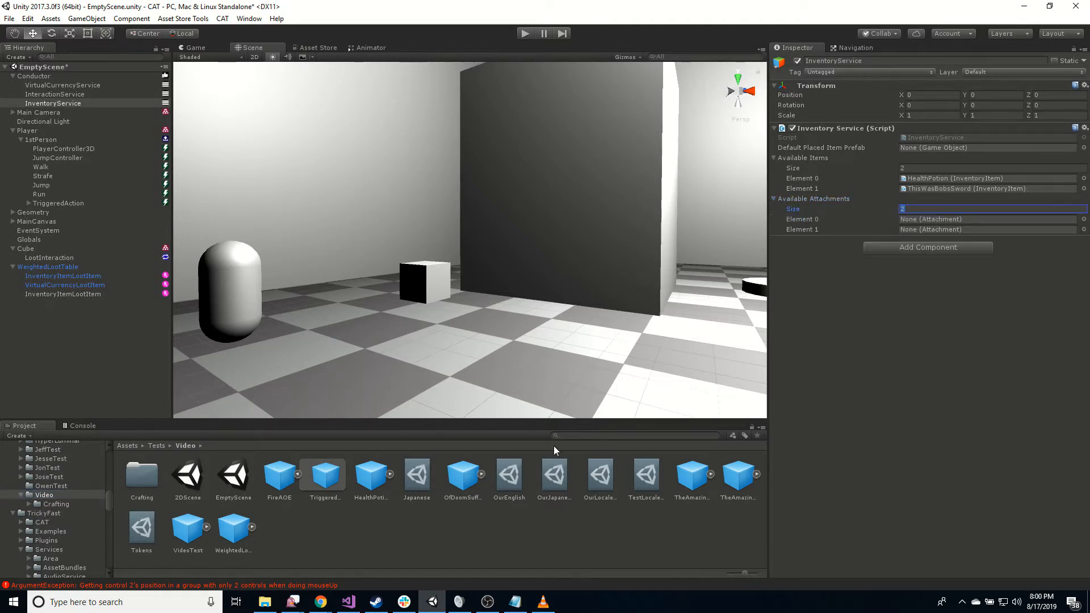
drag(691, 486, 929, 219)
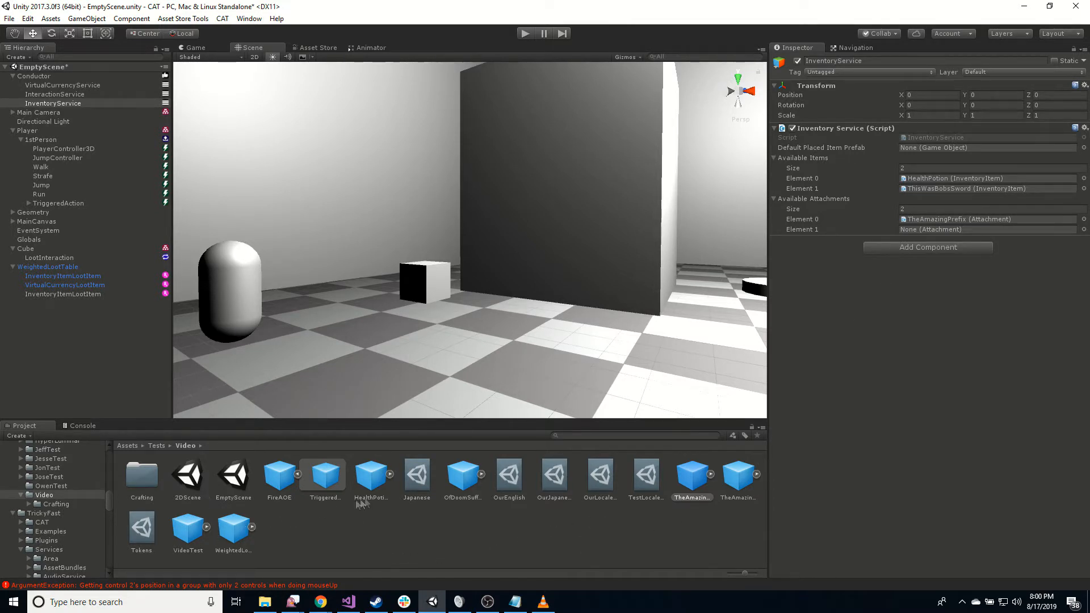
drag(466, 488, 975, 230)
click(695, 477)
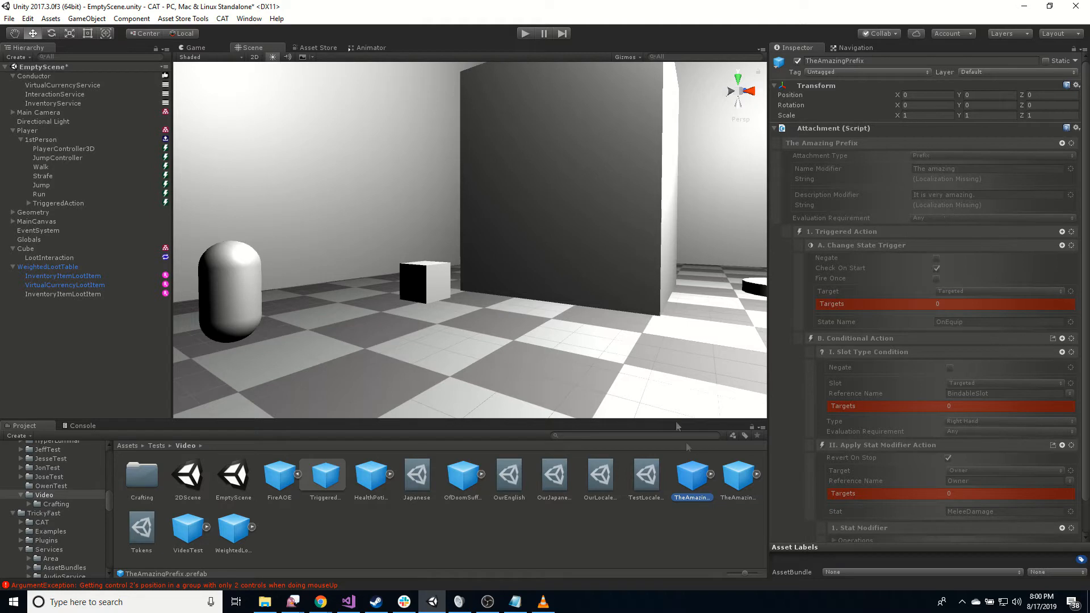
click(463, 479)
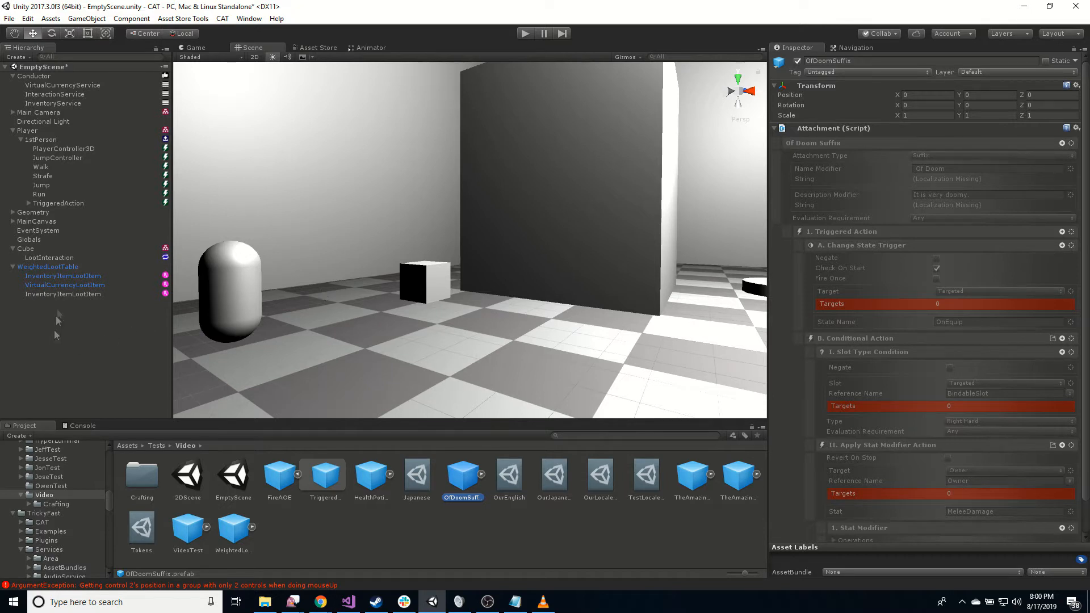
- Set the sword loot item's first attachment to TheAmazingPrefix with a weight of 1
click(63, 294)
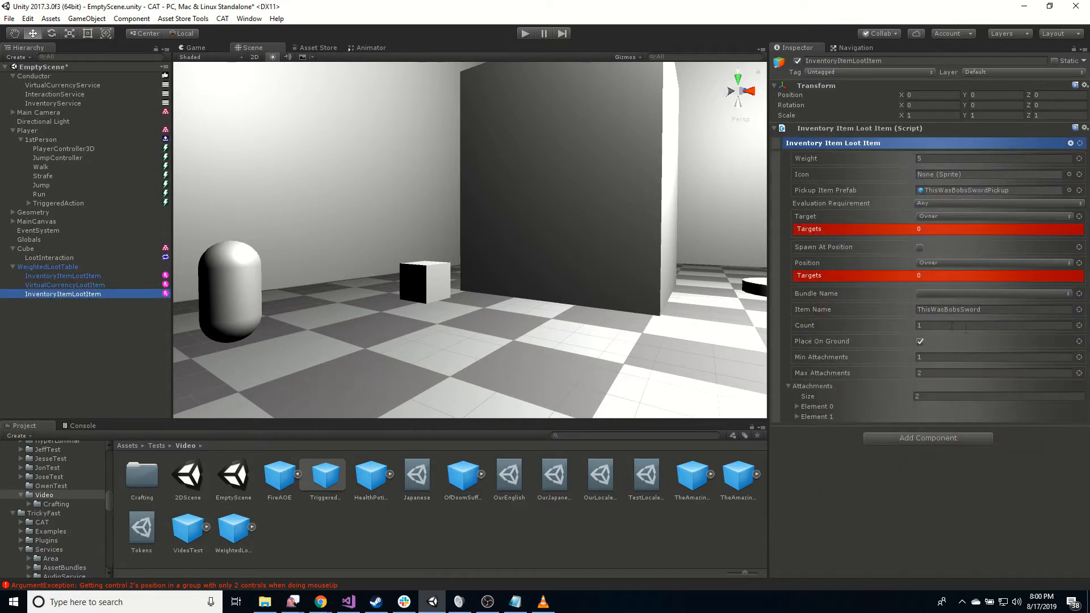
click(796, 406)
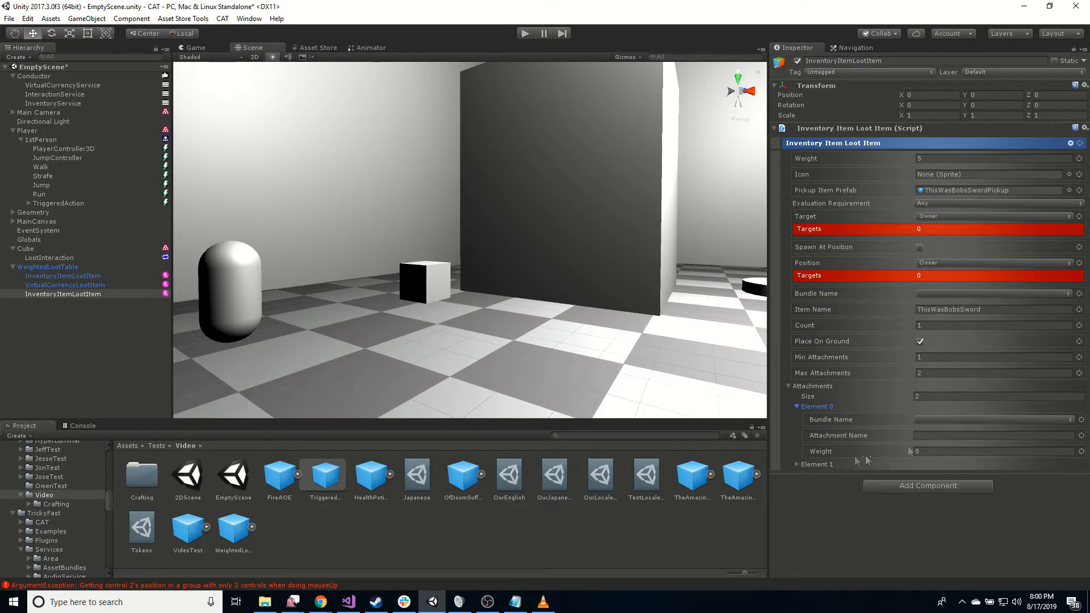
click(950, 437)
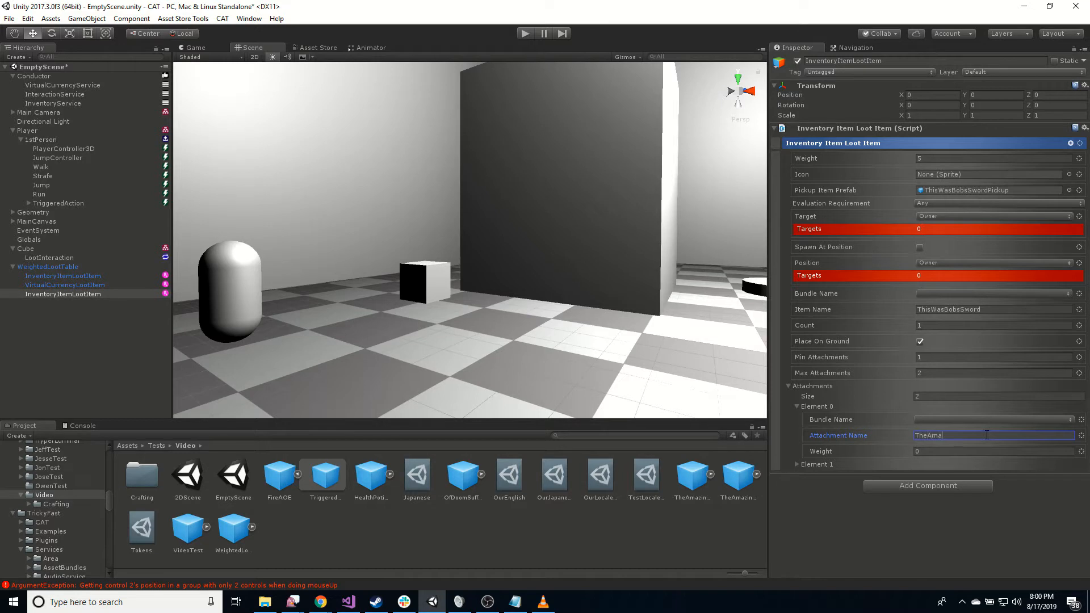
text(TheAmazingPrefix)
key(Tab)
text(1)
- Set the sword loot item's second attachment to OfDoomSuffix with a weight of 1, and apply the changes to the WeightedLootTable prefab
click(796, 465)
click(929, 497)
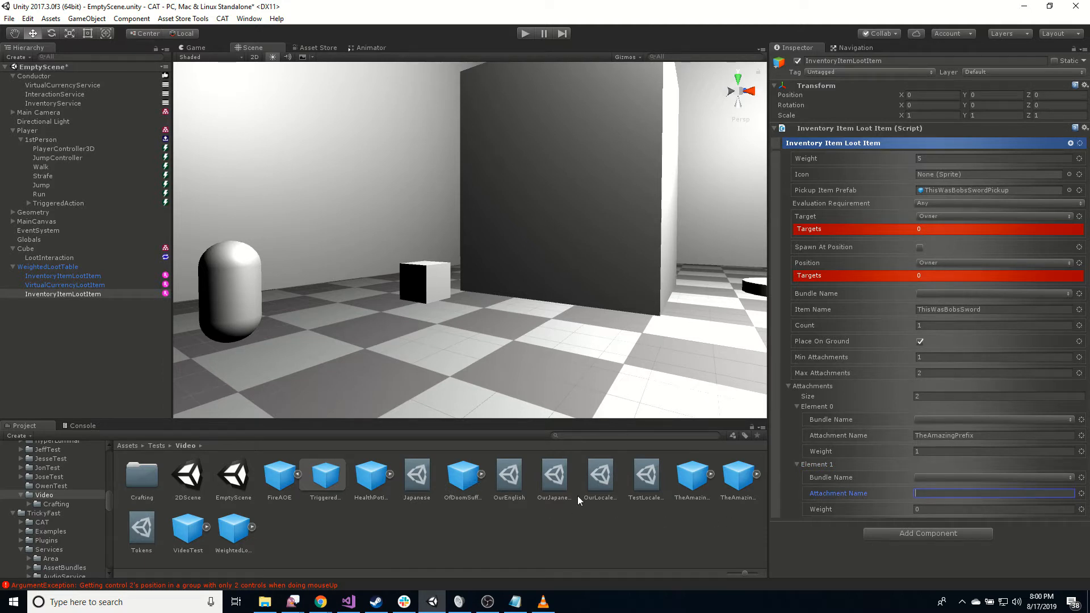
text(OfDoomSuffix)
key(Tab)
text(1)
key(Return)
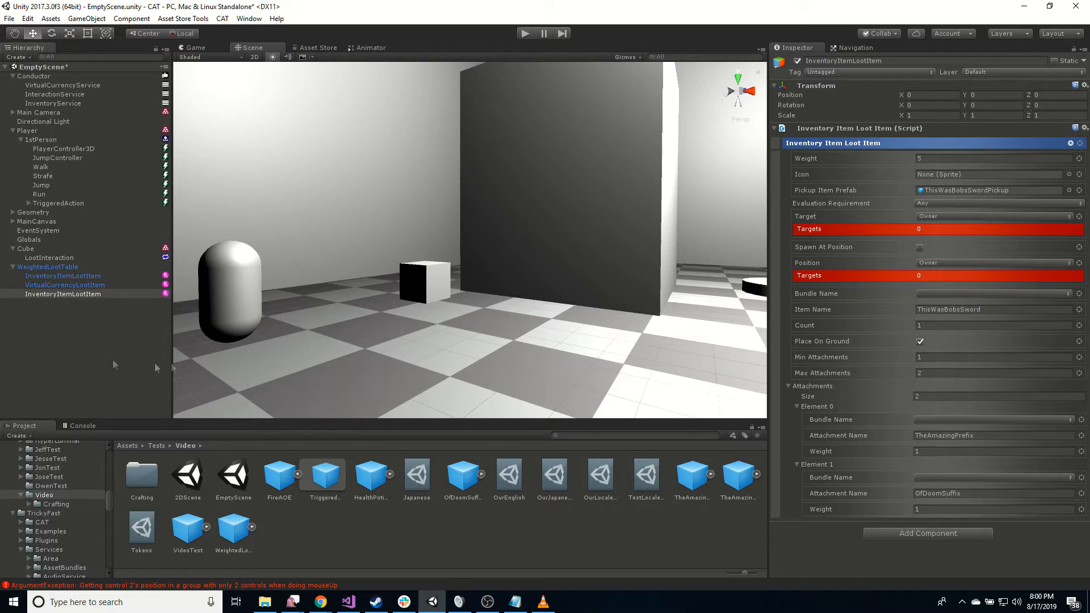
click(70, 266)
click(1038, 83)
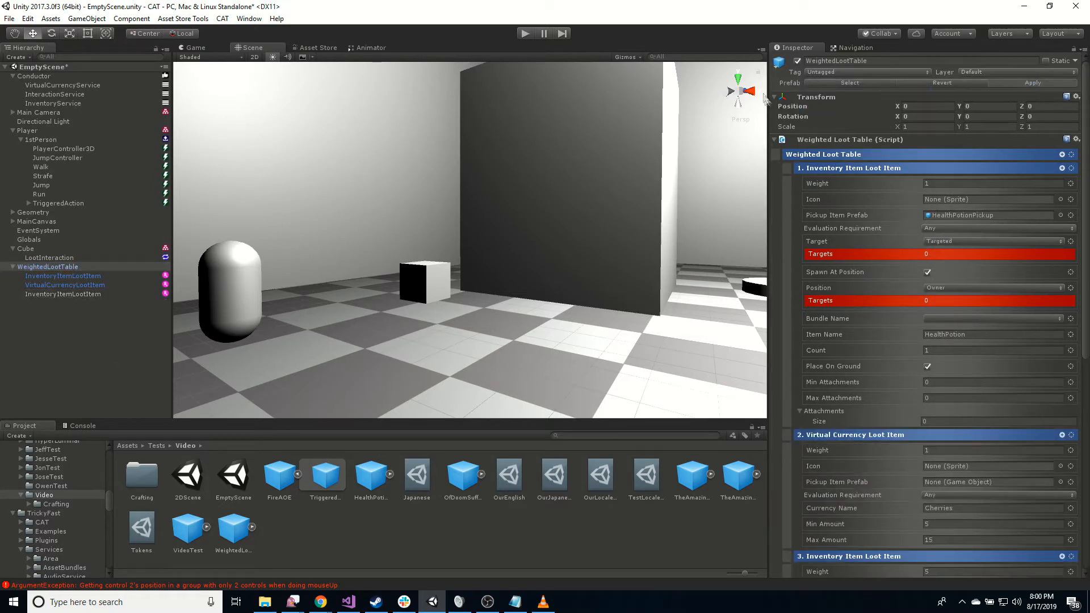
- Set the cube's LootInteraction minimum and maximum roll counts to 5
click(57, 258)
click(938, 432)
text(5)
click(938, 448)
text(5)
click(832, 561)
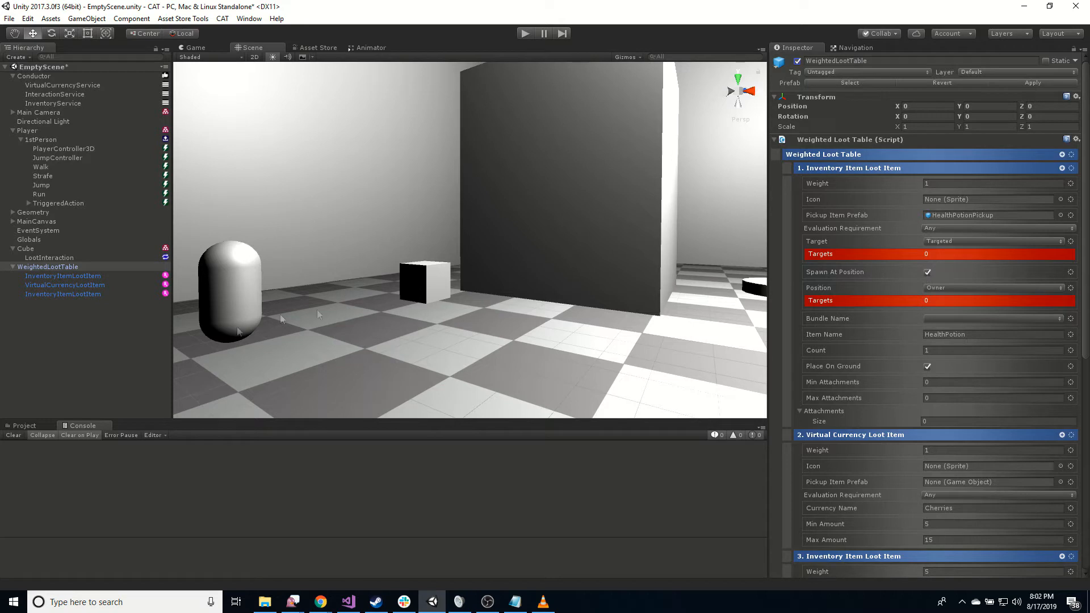
- Enable Spawn At Position on the sword loot item, apply it to the prefab, and select the WeightedLootTable
click(63, 294)
click(919, 258)
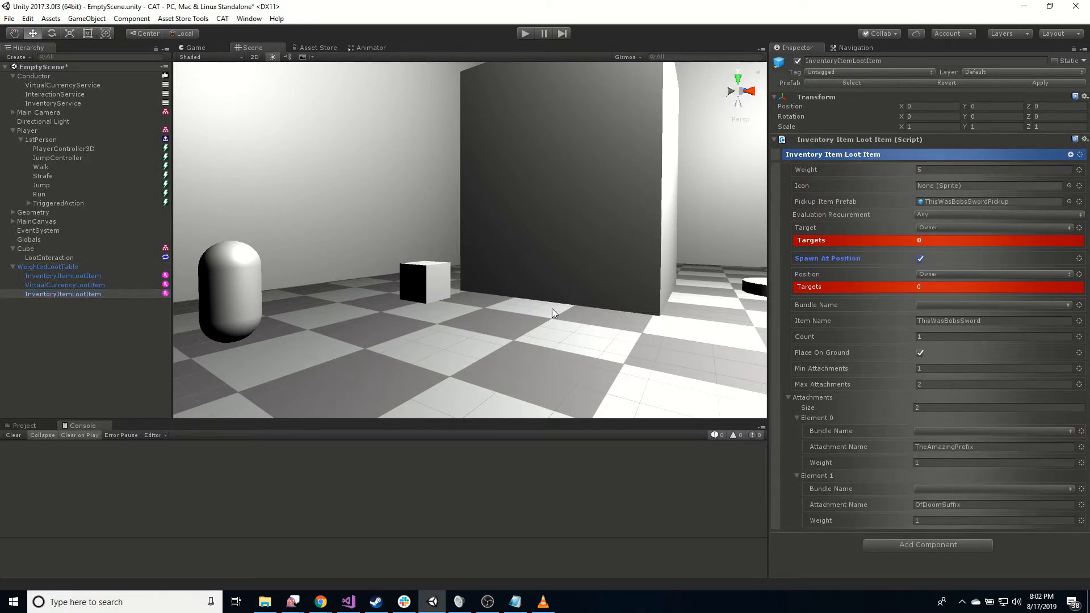
click(1055, 83)
click(75, 267)
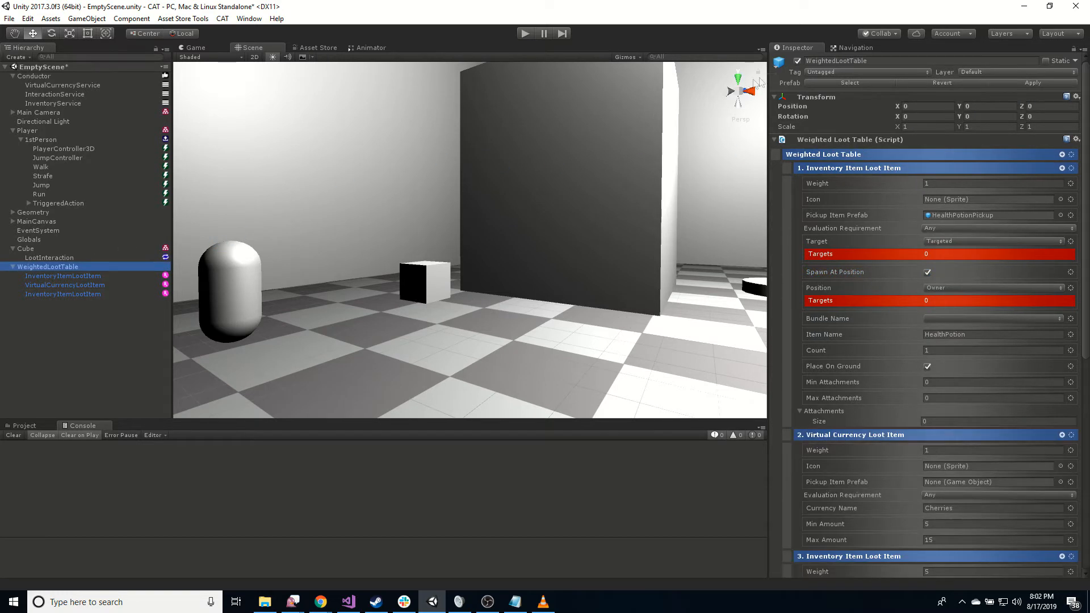
- Play the scene, loot the cube, and move the player up to the dropped items
click(525, 34)
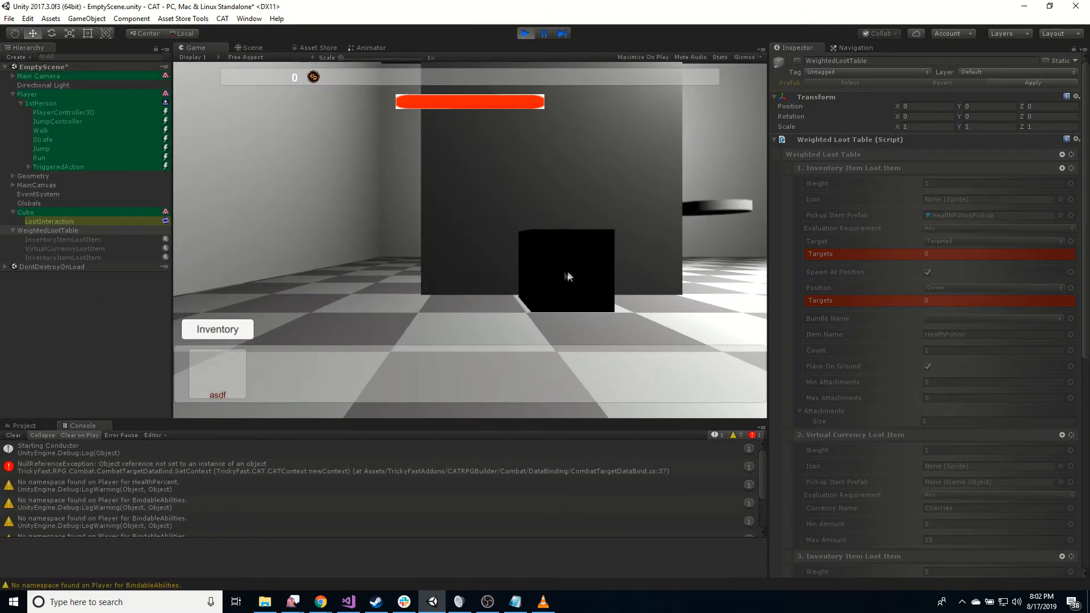
click(561, 263)
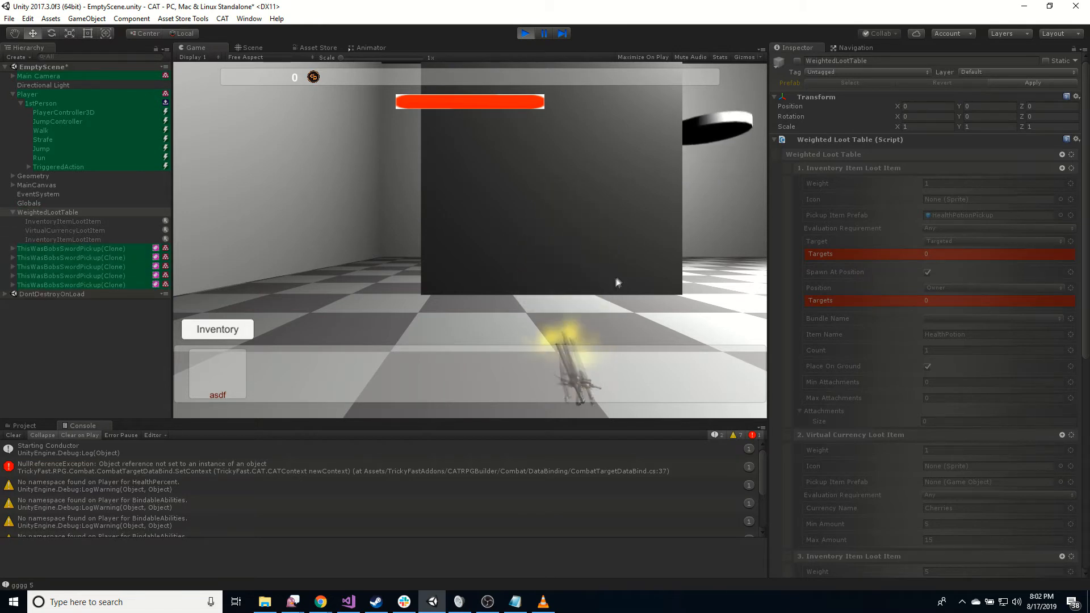
right_drag(617, 284, 336, 356)
key(d)
key(w)
key(s)
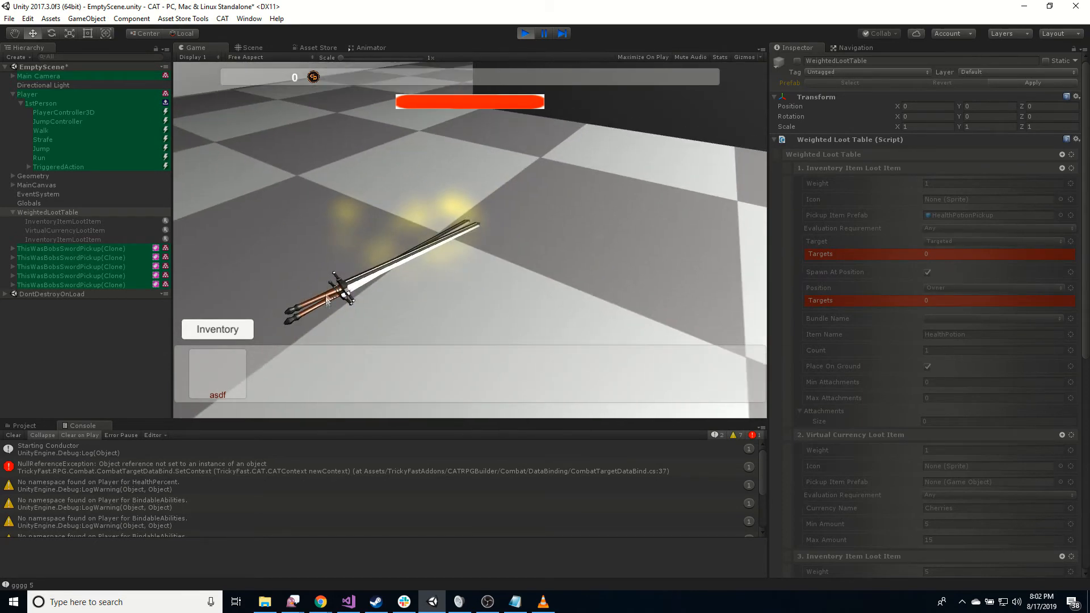
- Pick up two of the dropped swords, checking the inventory after each one, and stop the play test
click(332, 296)
click(230, 328)
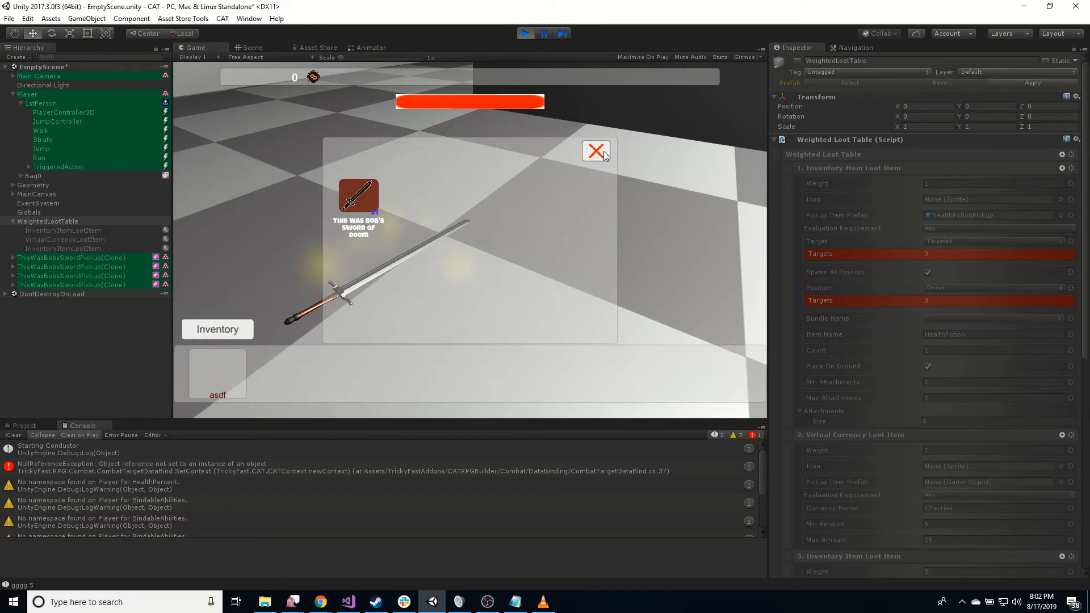
click(595, 151)
click(336, 293)
click(221, 331)
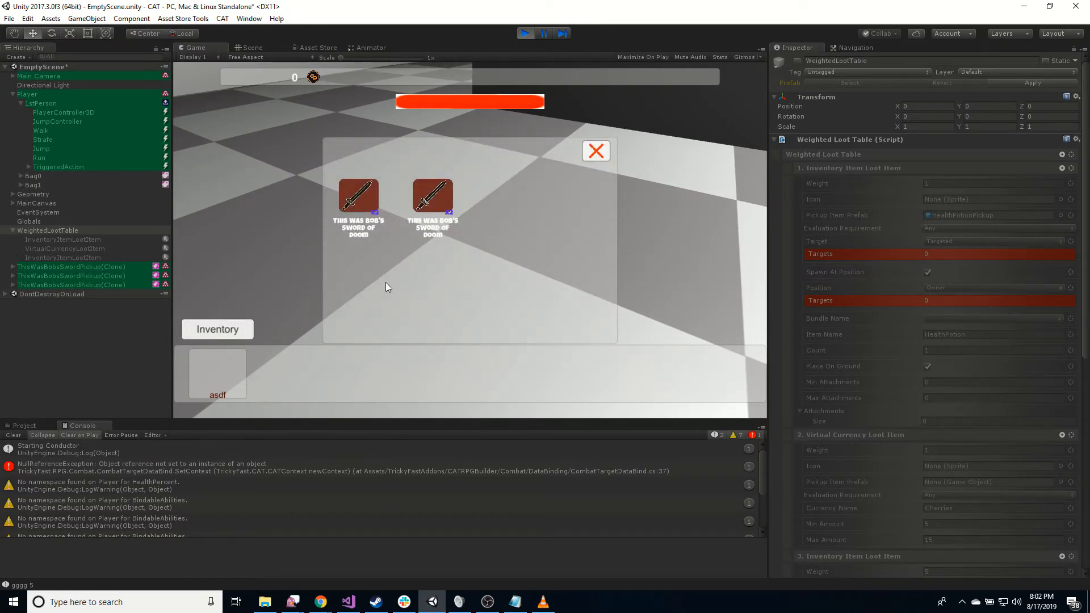
click(596, 151)
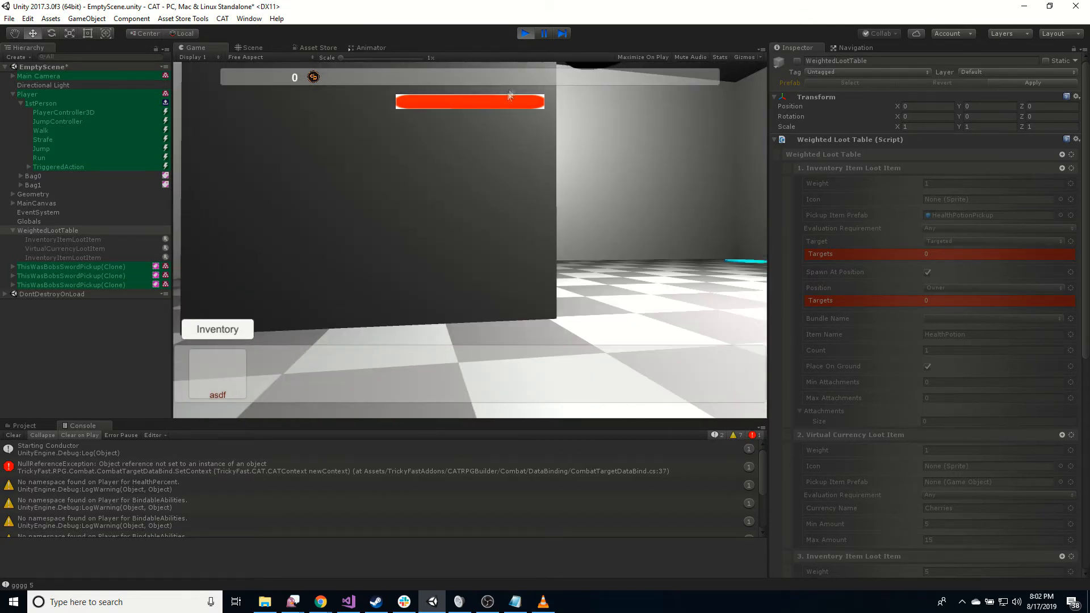
click(524, 35)
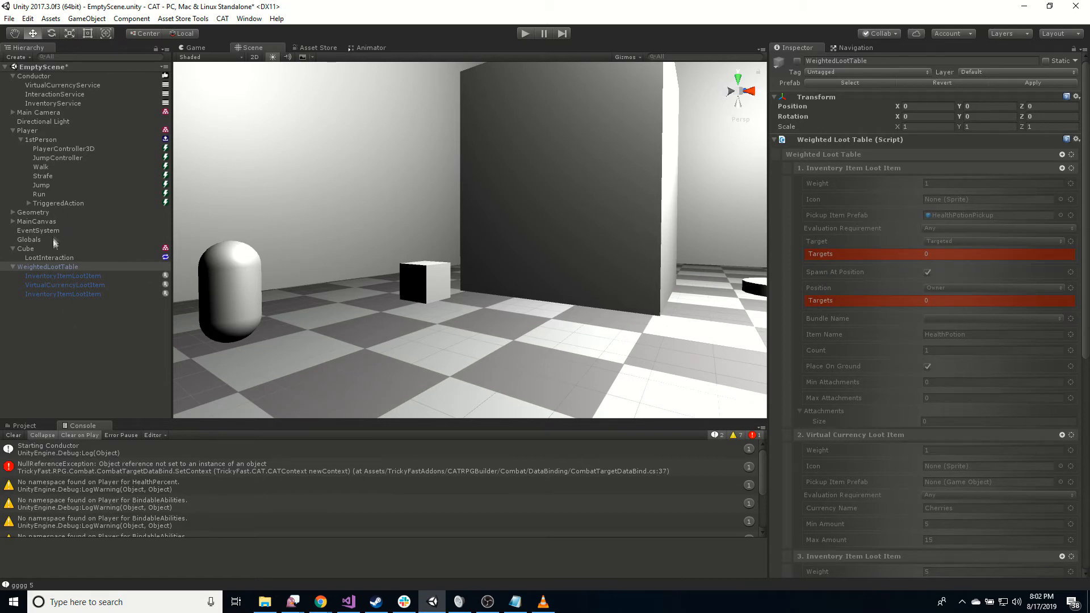
- Review the cube's LootInteraction settings, including its loot table, roll counts and Store In option
click(59, 257)
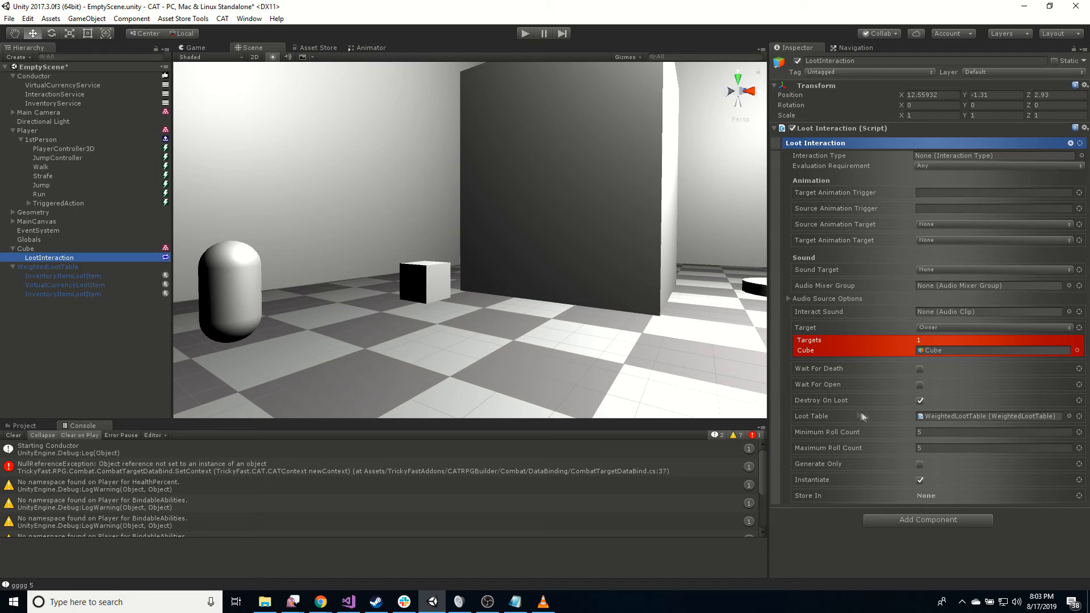
click(924, 495)
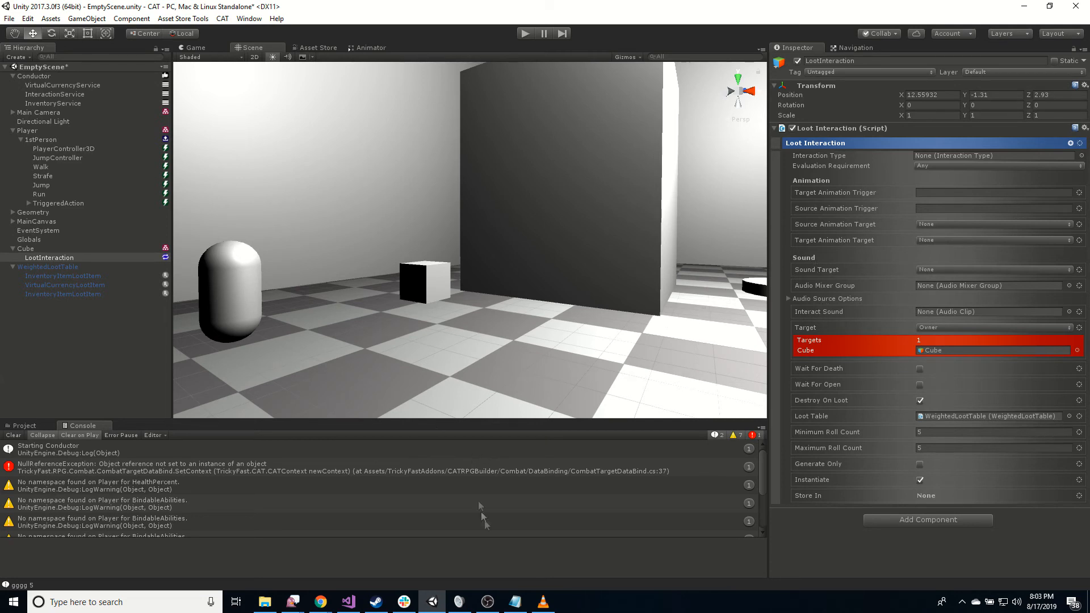
click(514, 602)
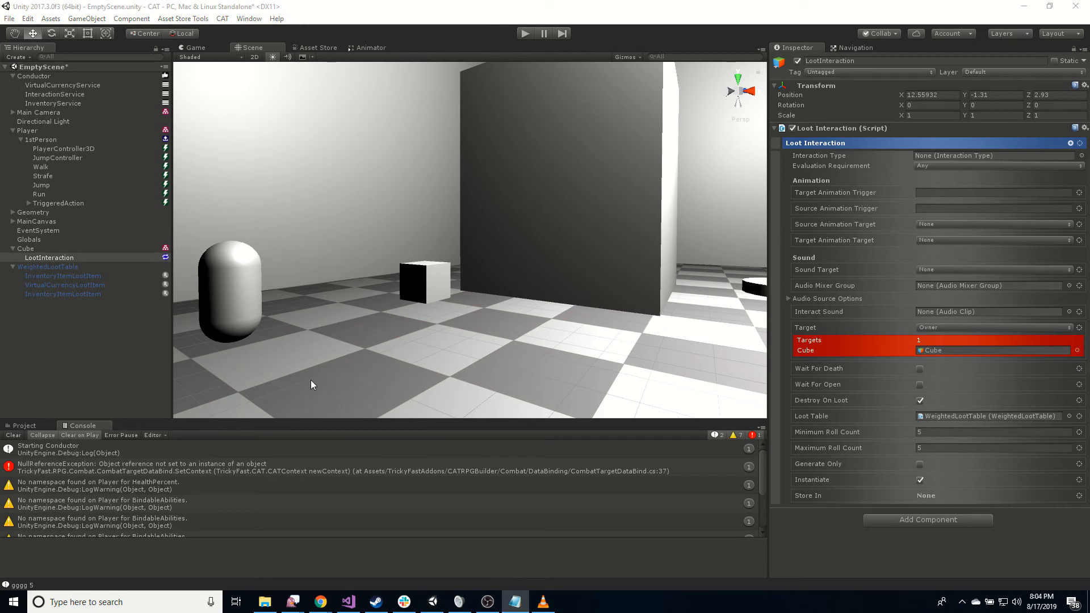